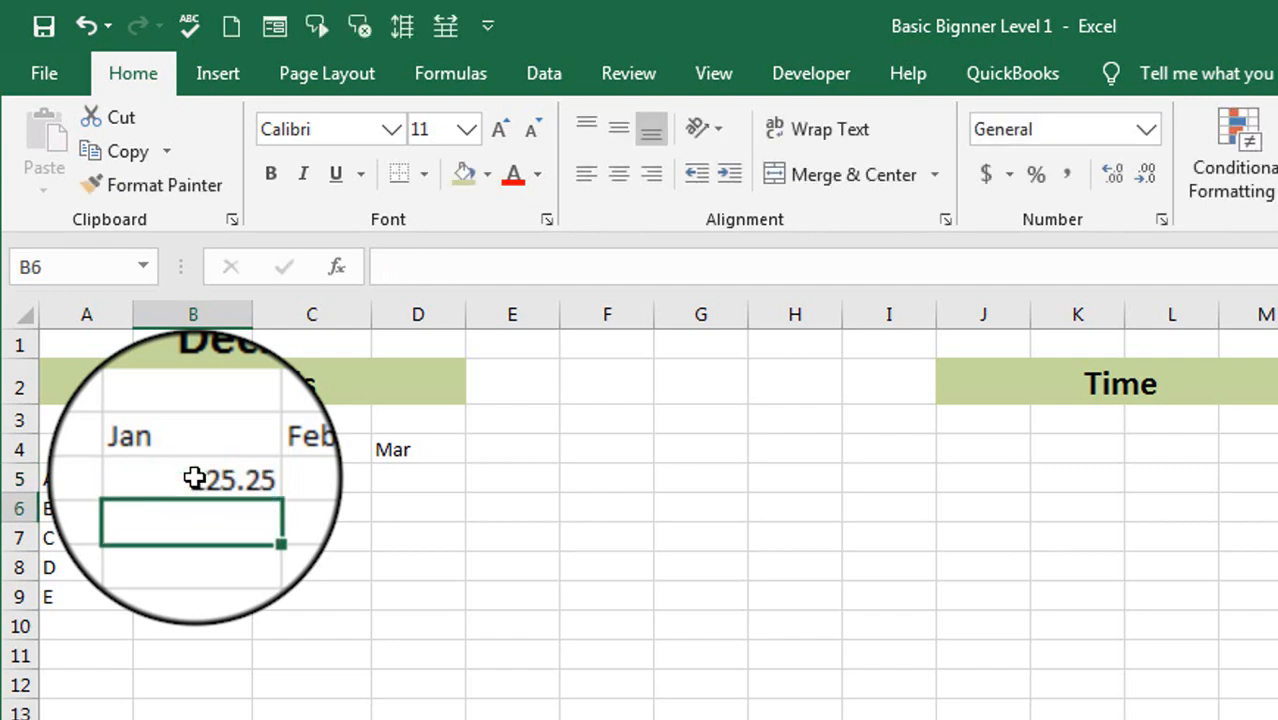
- Enter 5620.45, 5254.45 and 85624.25 in cells B6 to B8 of the Jan column
text(562045)
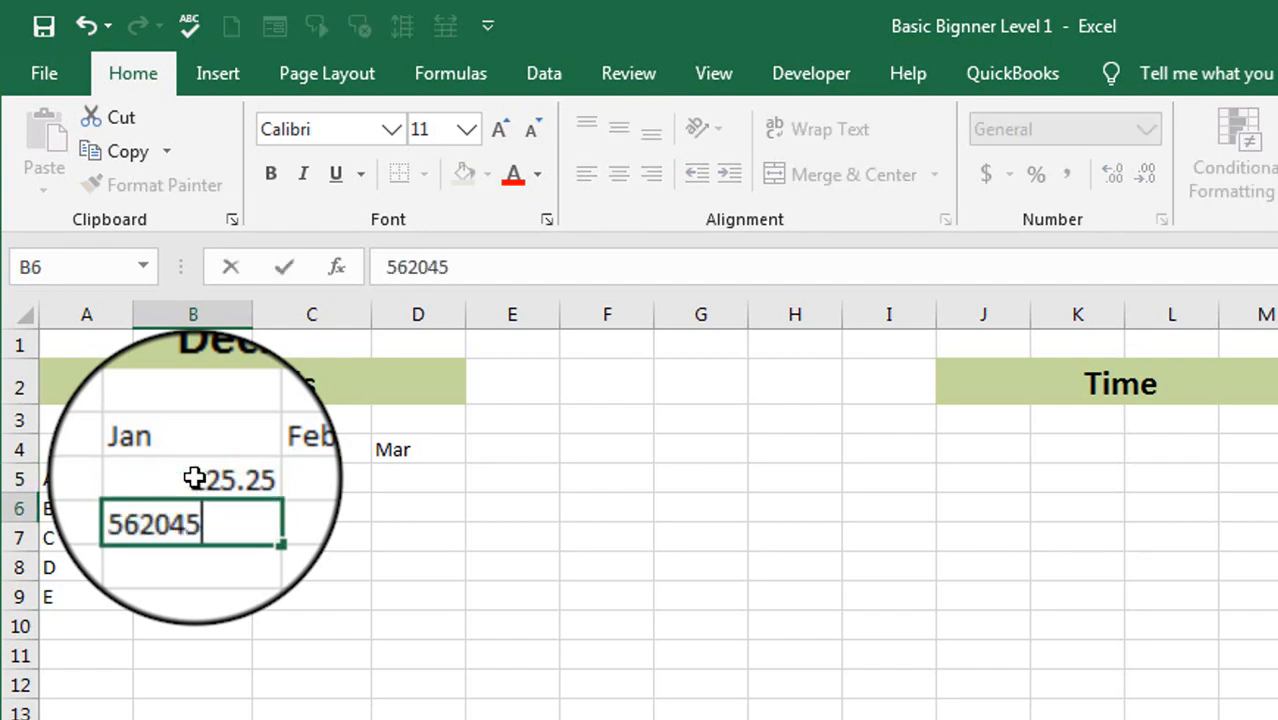
key(Return)
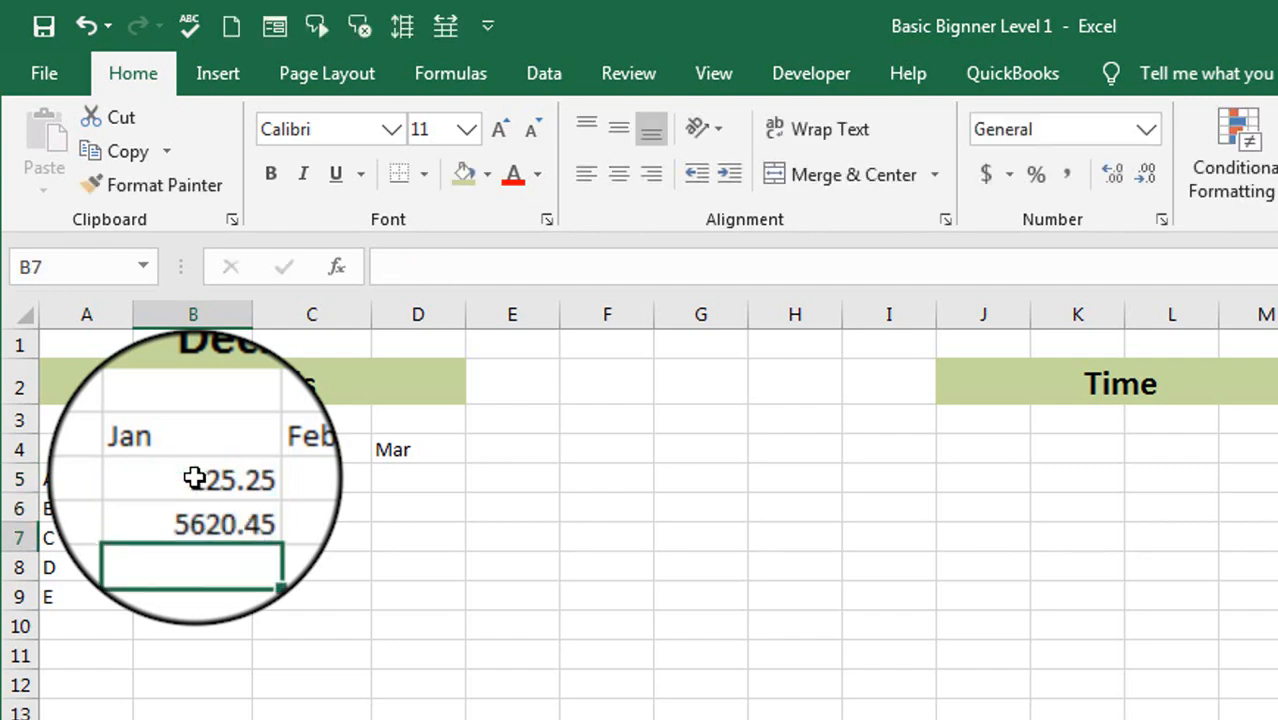
text(52)
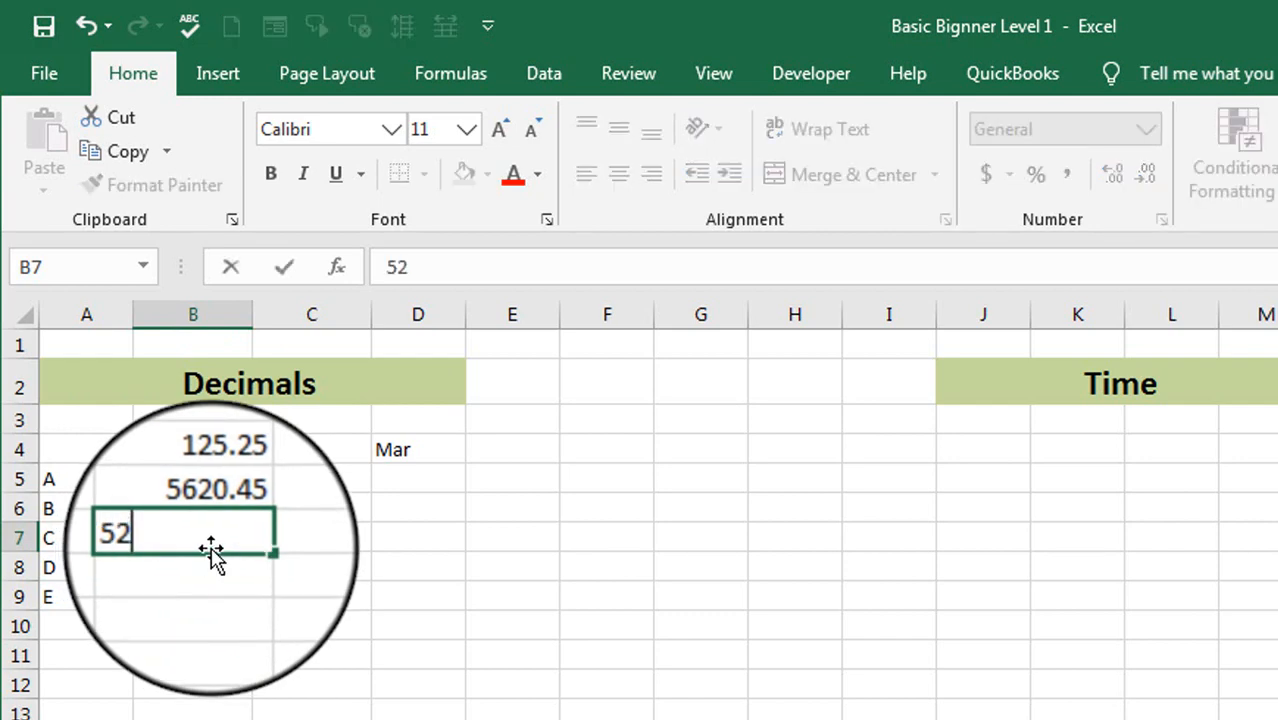
text(54.45)
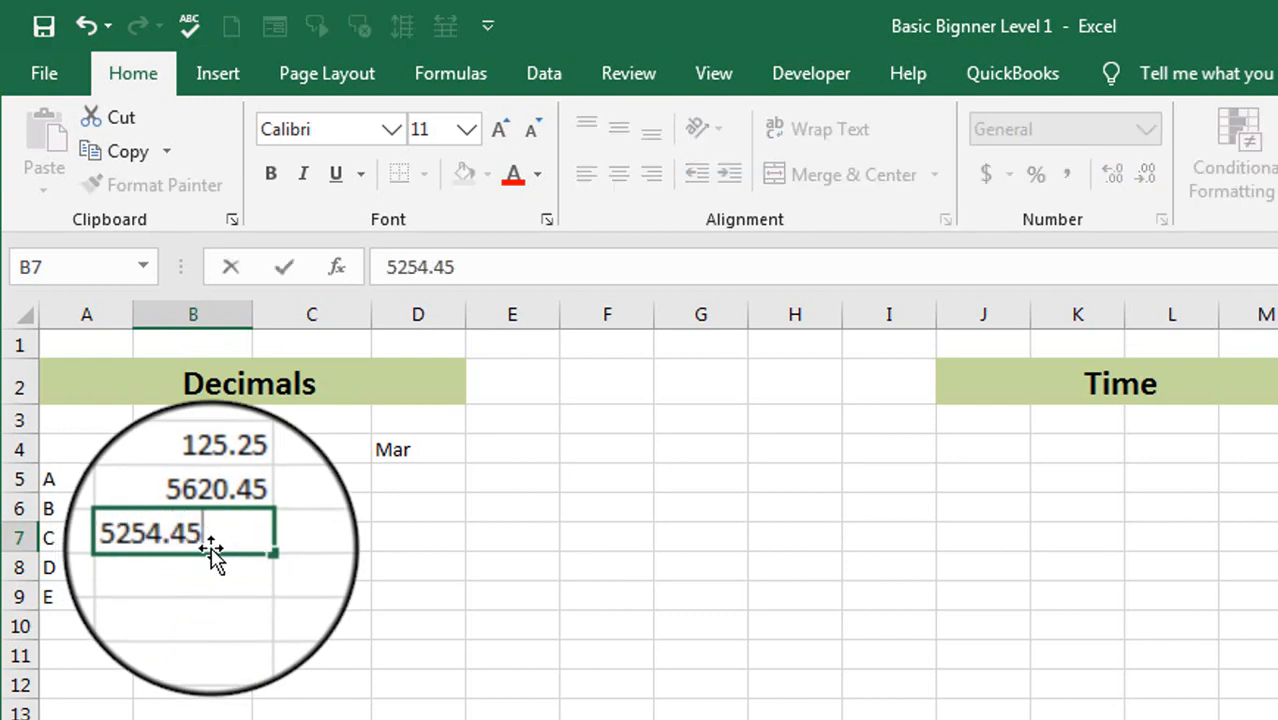
key(Return)
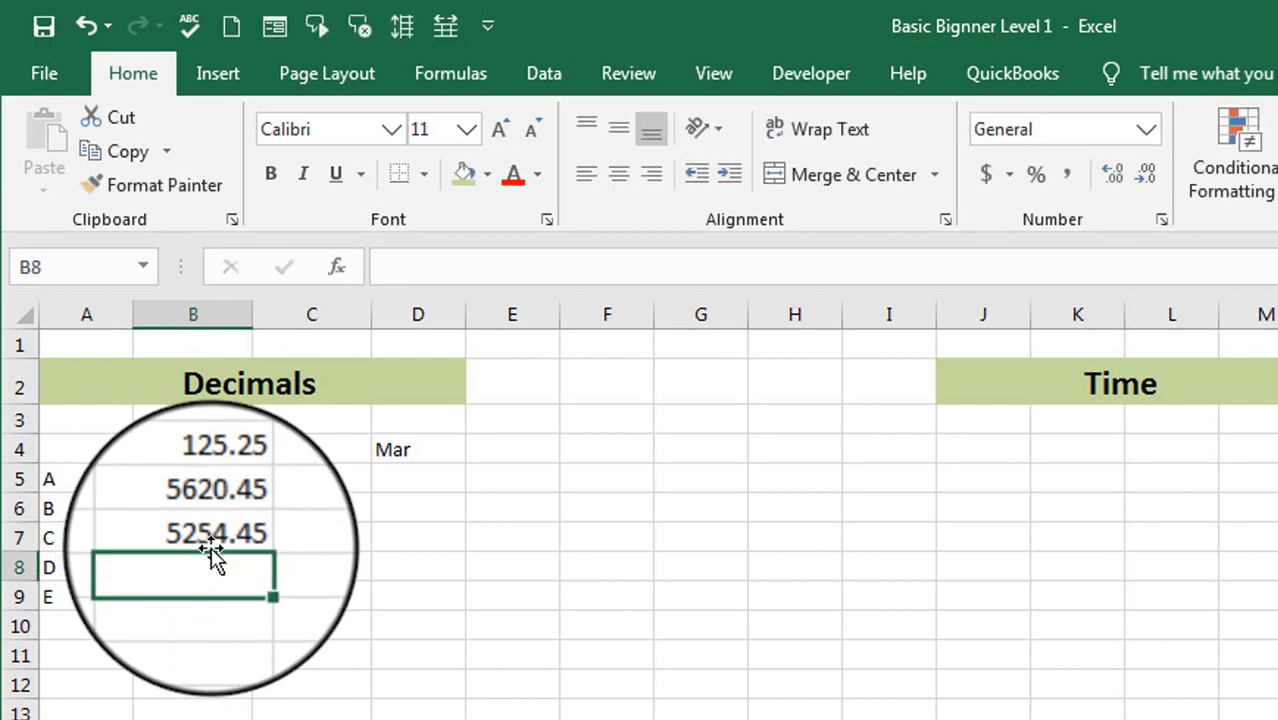
text(85624.)
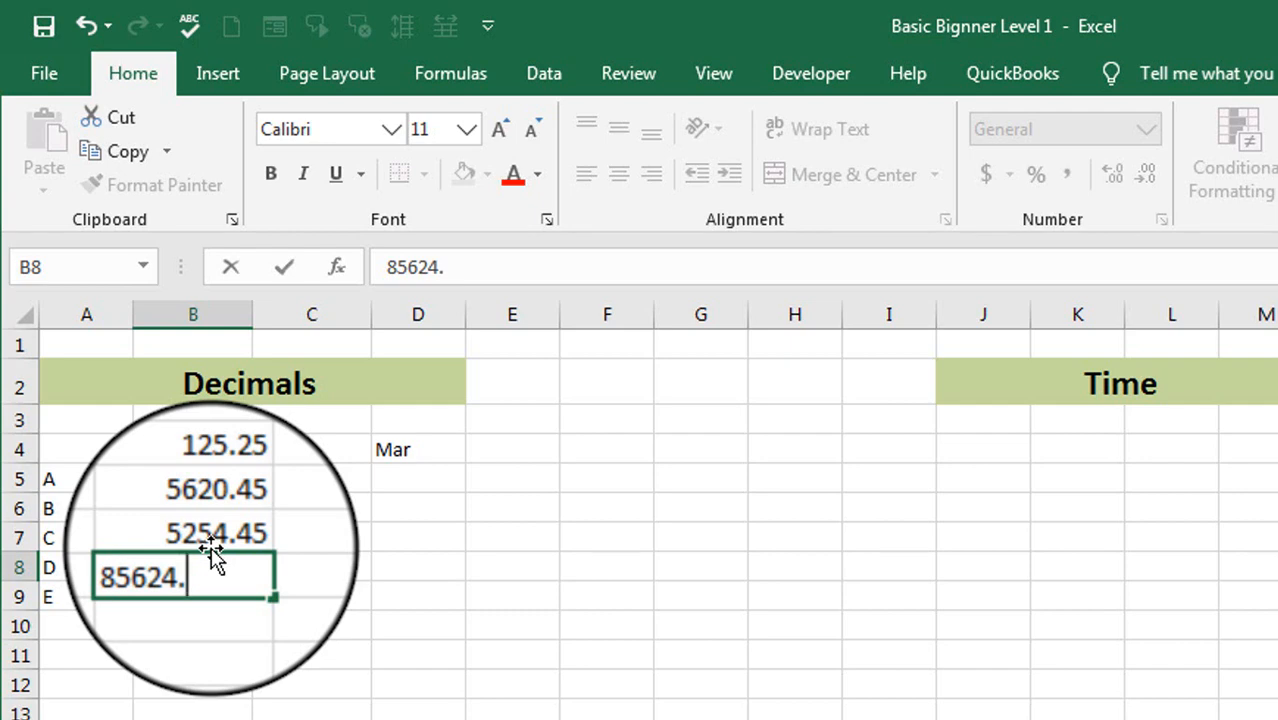
text(25)
key(Return)
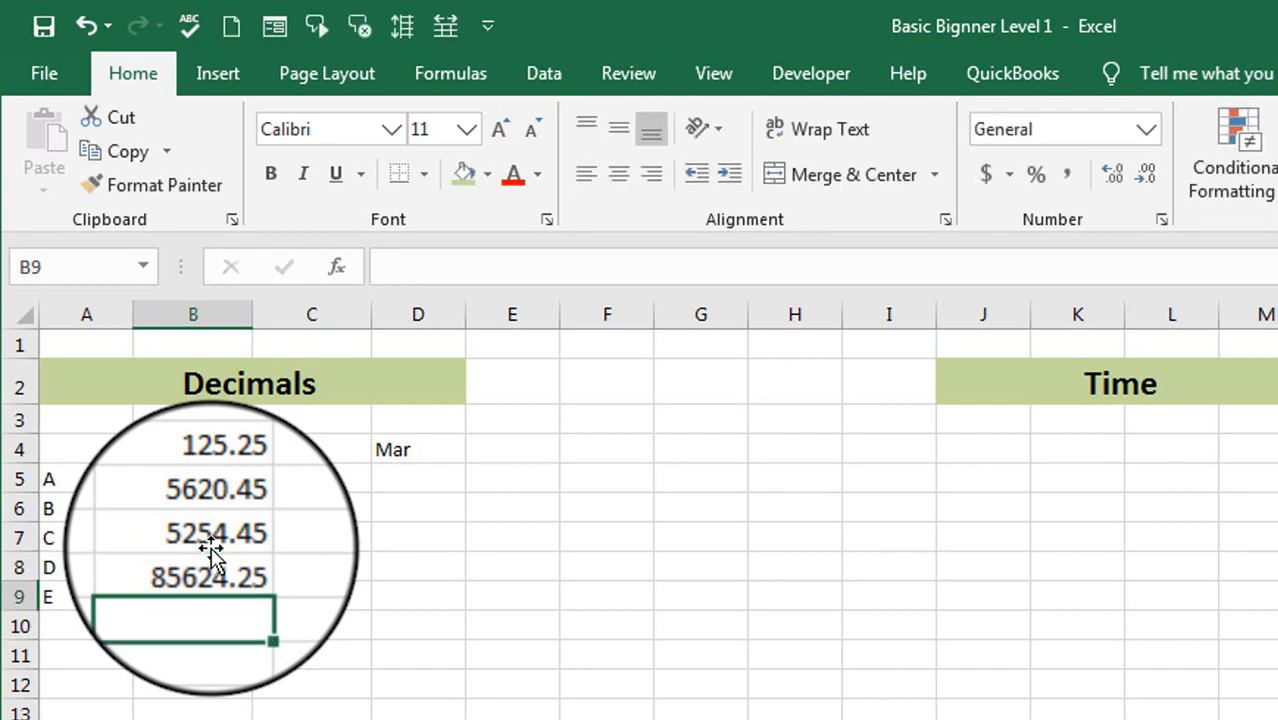
- Clear the January values in B5:B8 of the Decimals table
click(204, 624)
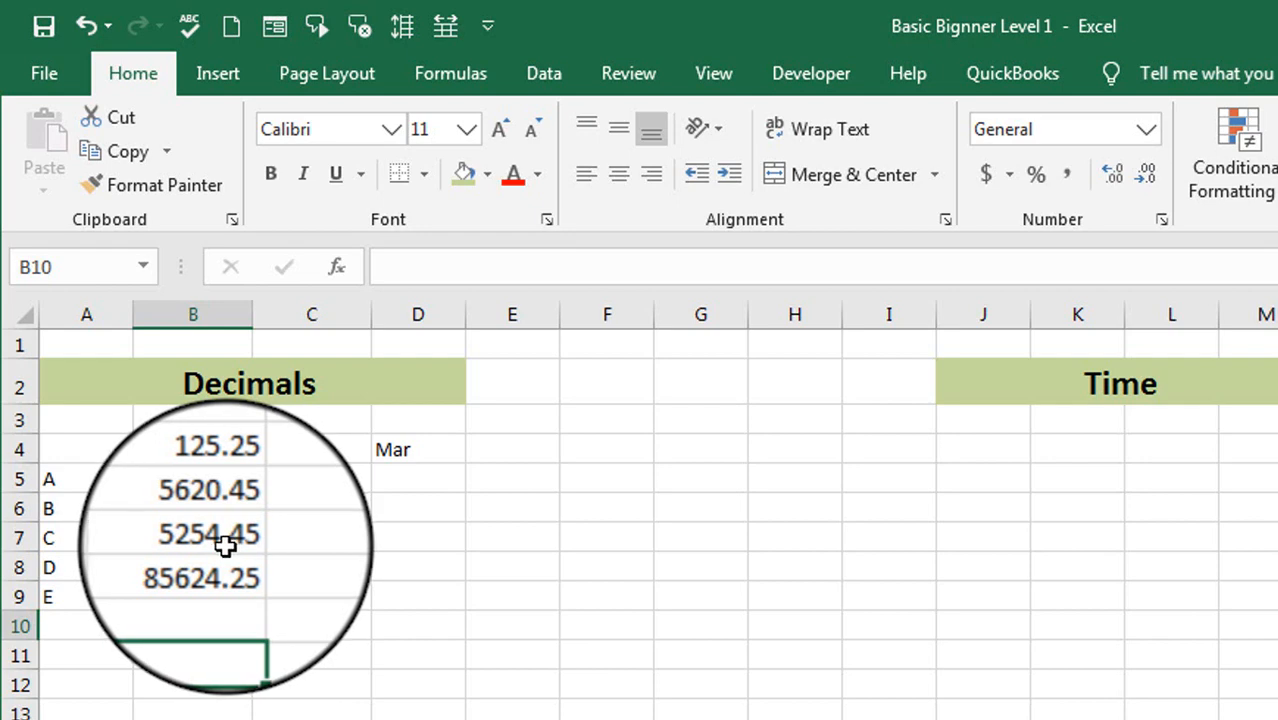
click(175, 483)
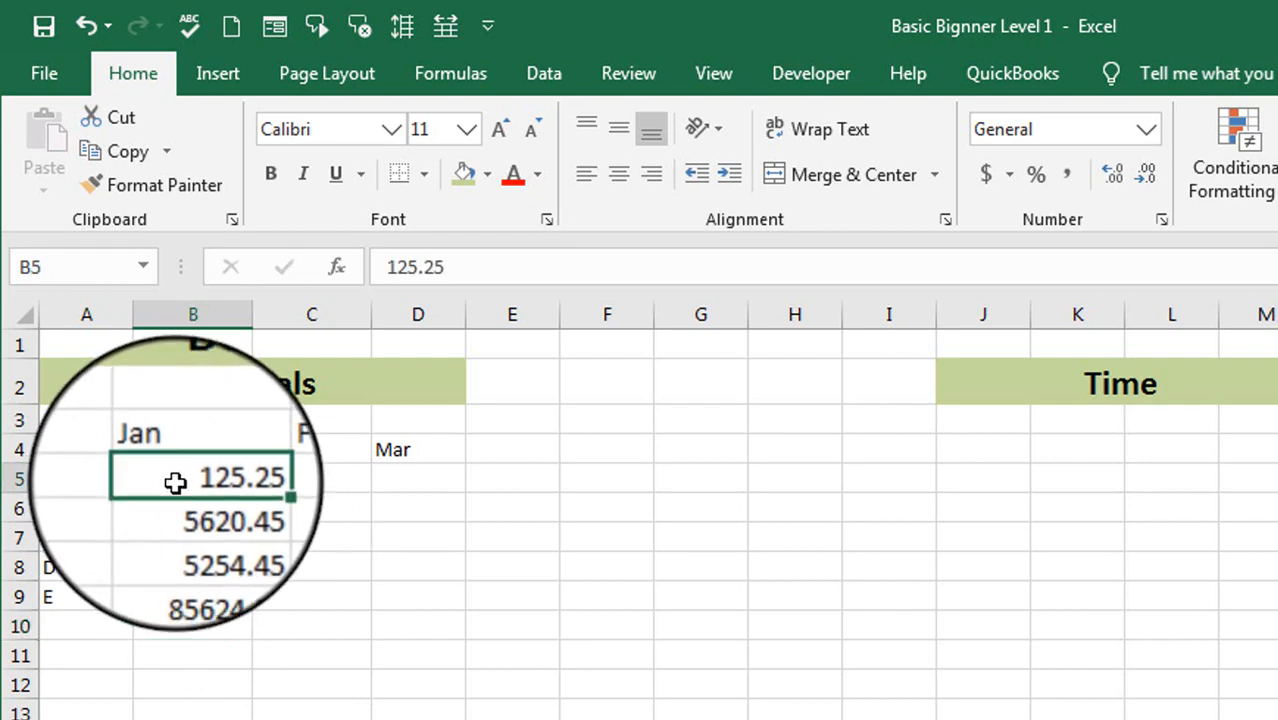
drag(175, 483, 174, 571)
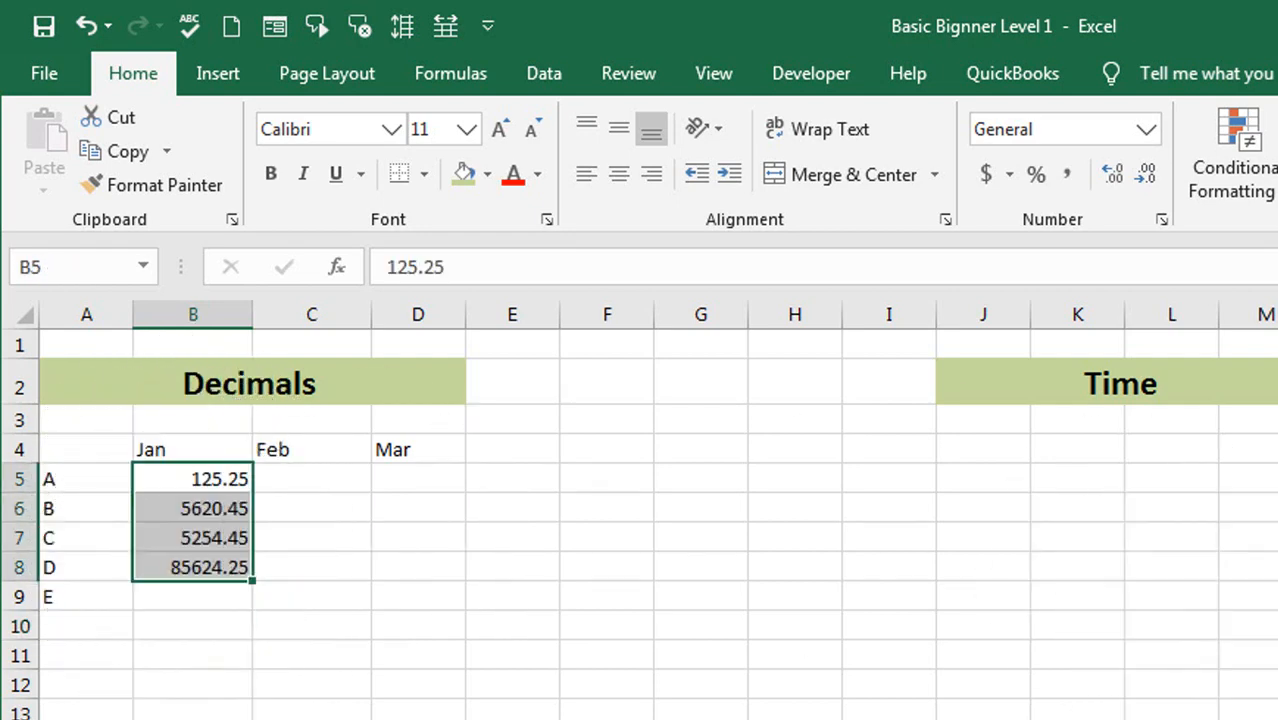
key(Delete)
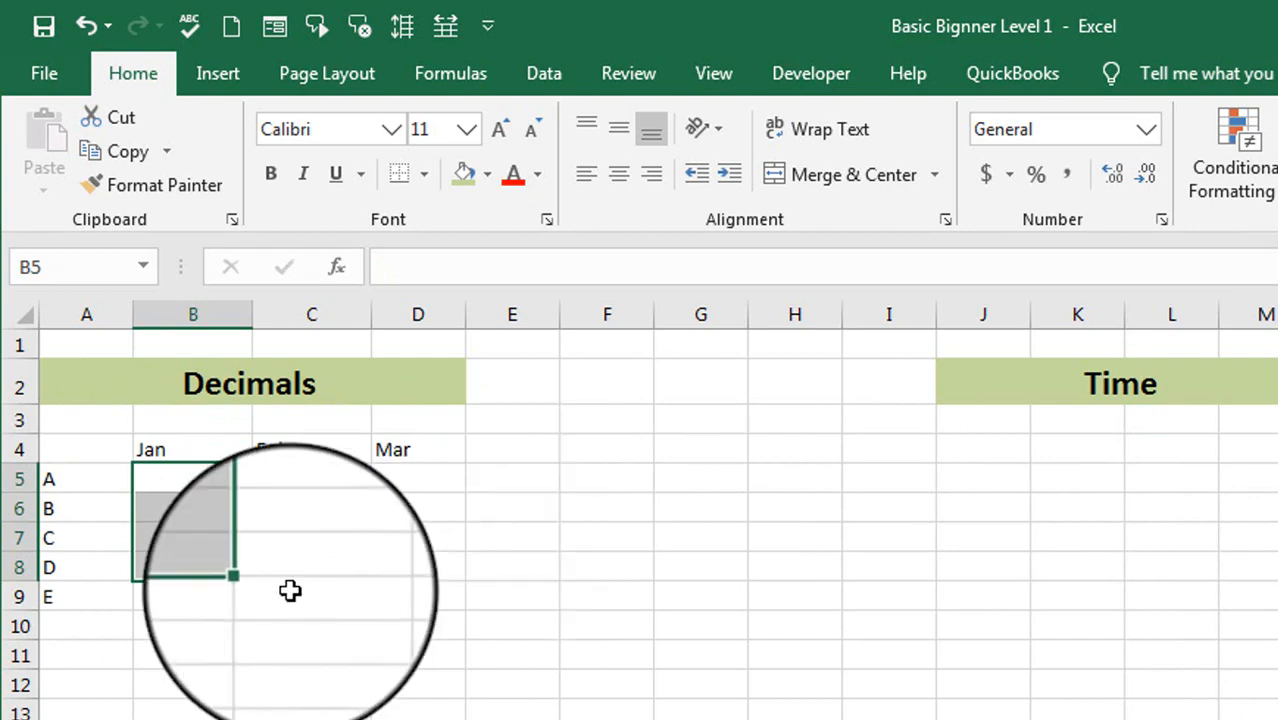
click(97, 423)
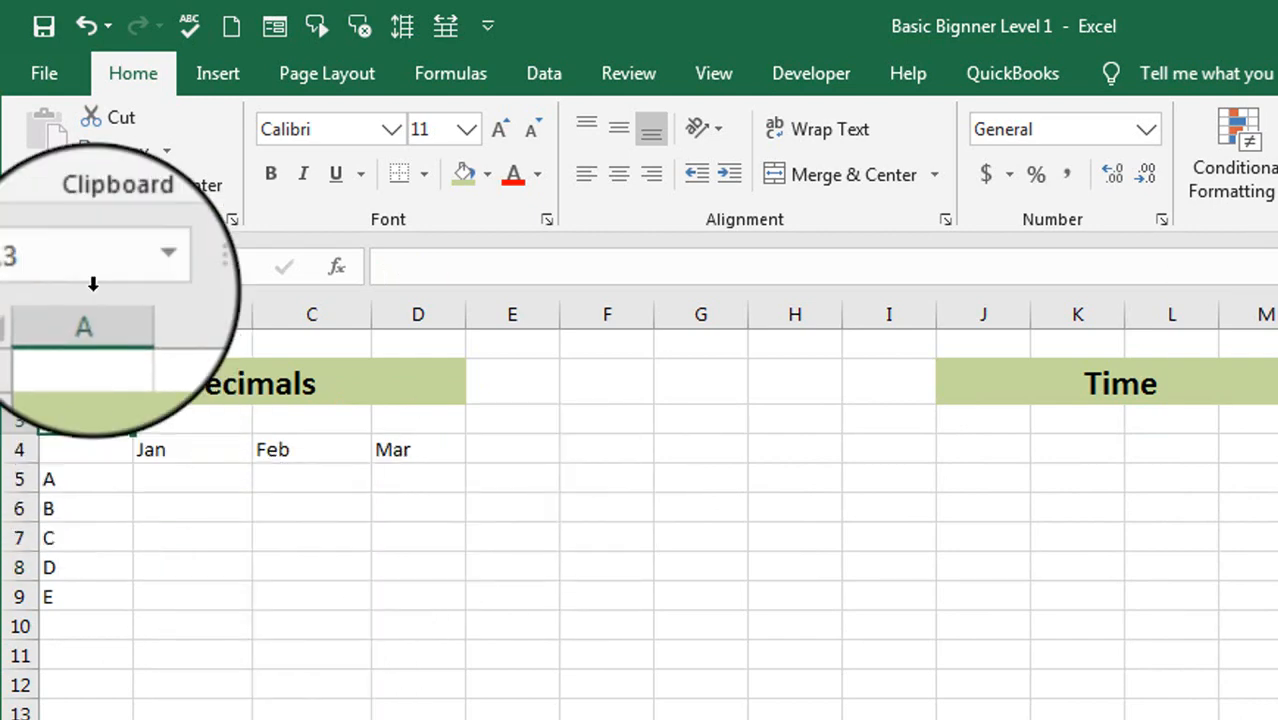
- Enable automatic decimal point insertion with 2 places in the advanced editing options
click(45, 72)
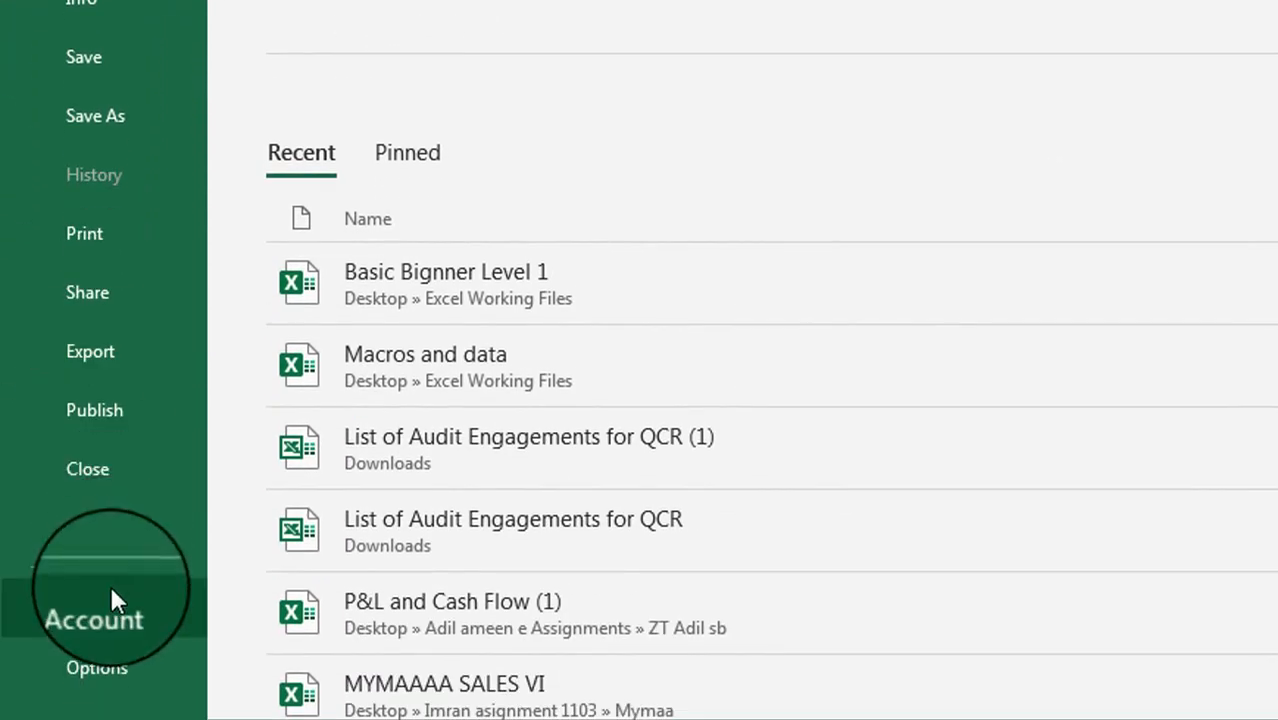
click(100, 673)
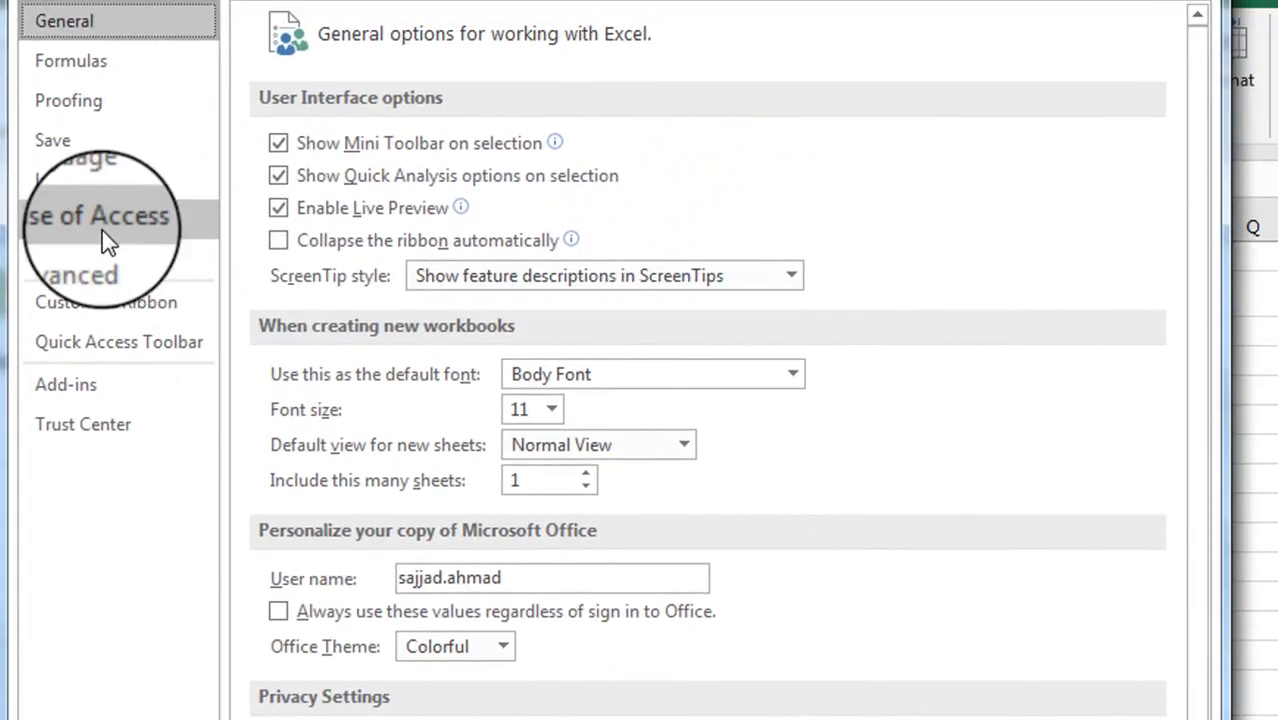
click(100, 258)
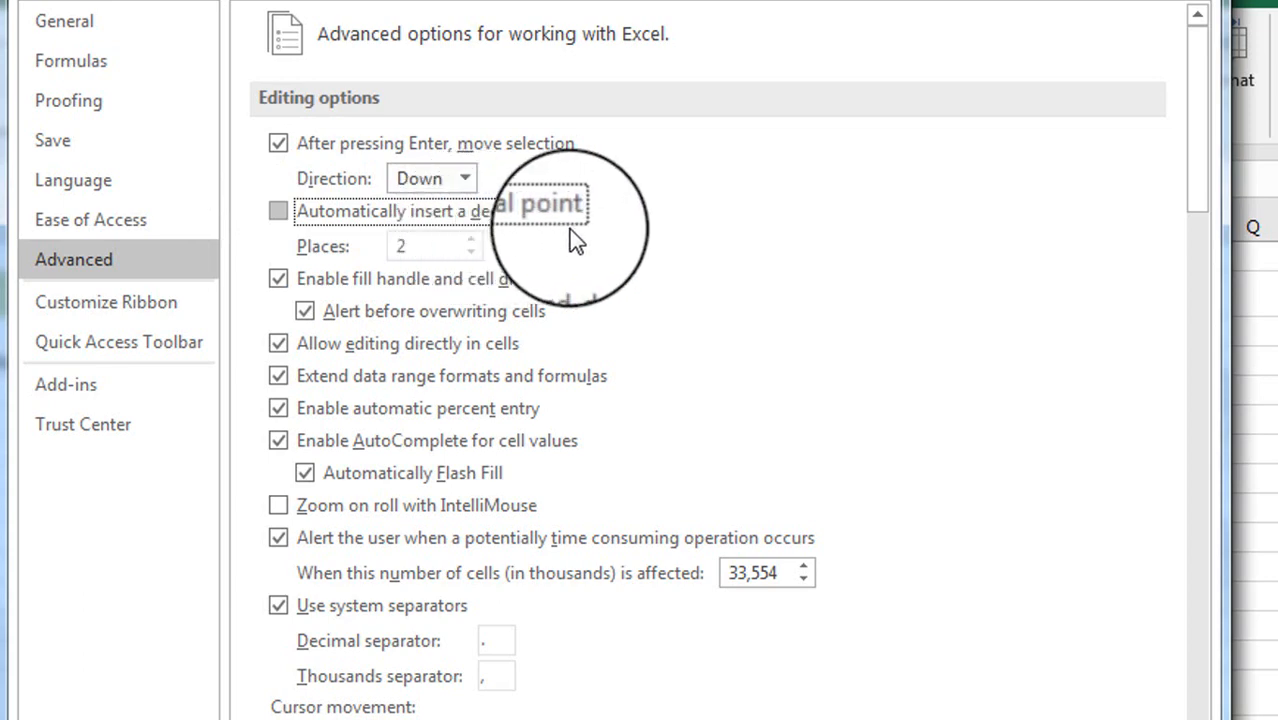
click(279, 213)
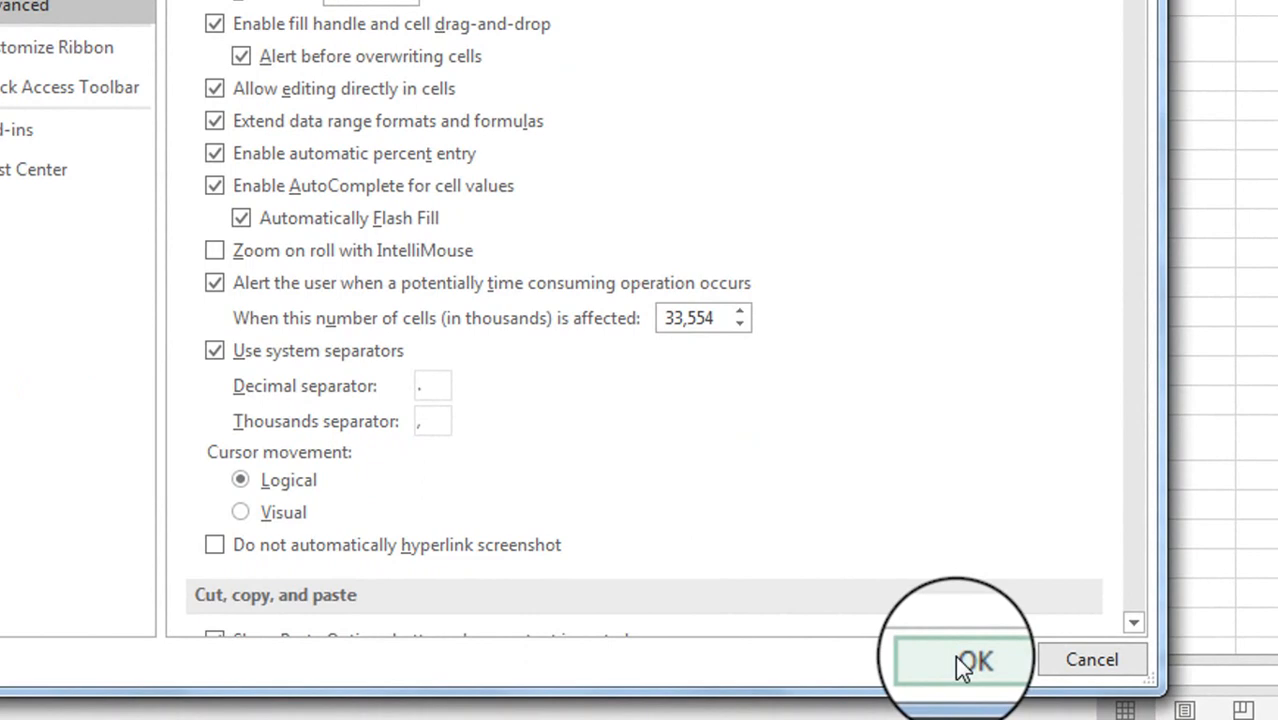
click(960, 665)
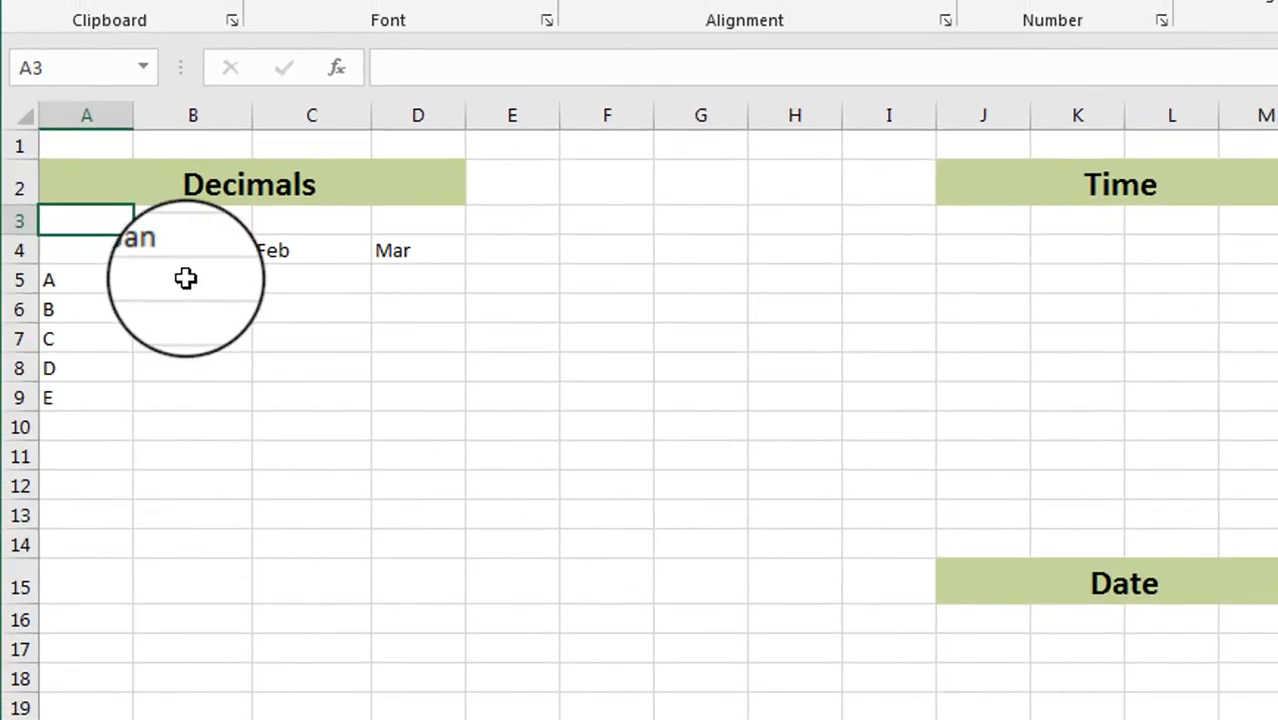
- Fill B5:B9 under Jan with 255.46, 24.56, 21.54, 216.55 and 214.56, relying on automatic decimal placement
click(186, 279)
text(2554)
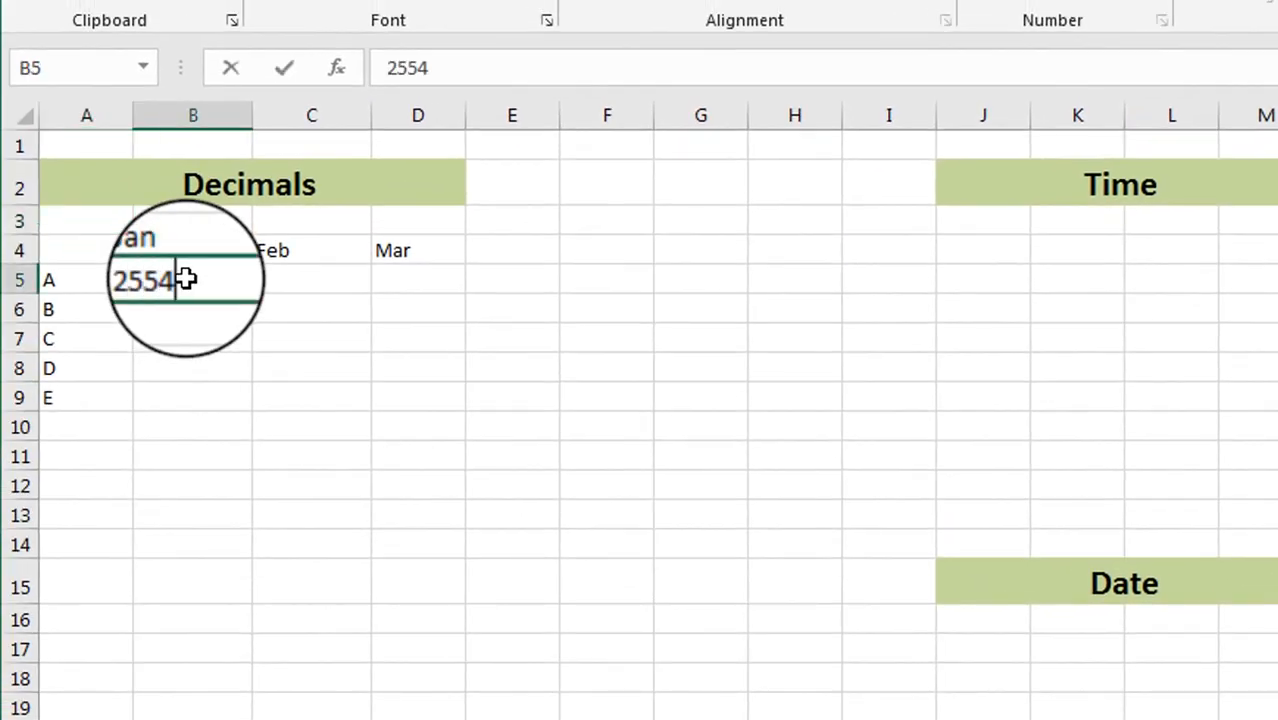
key(Return)
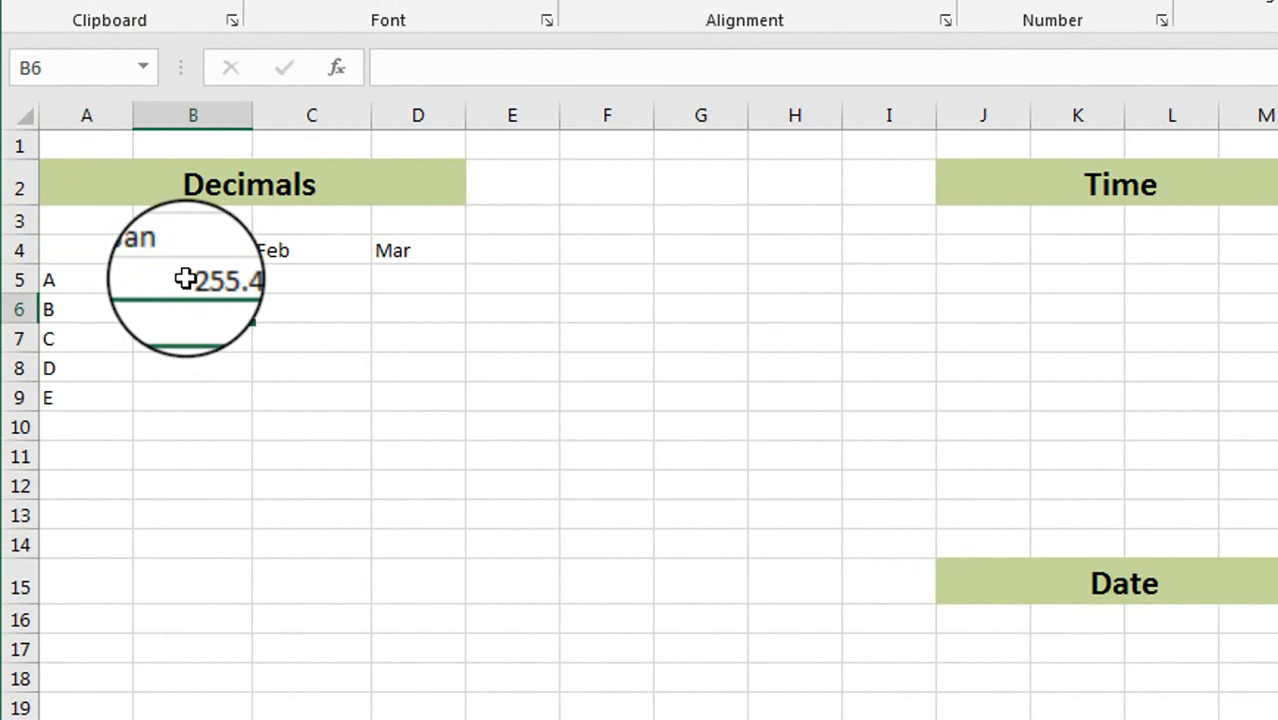
text(2456)
key(Return)
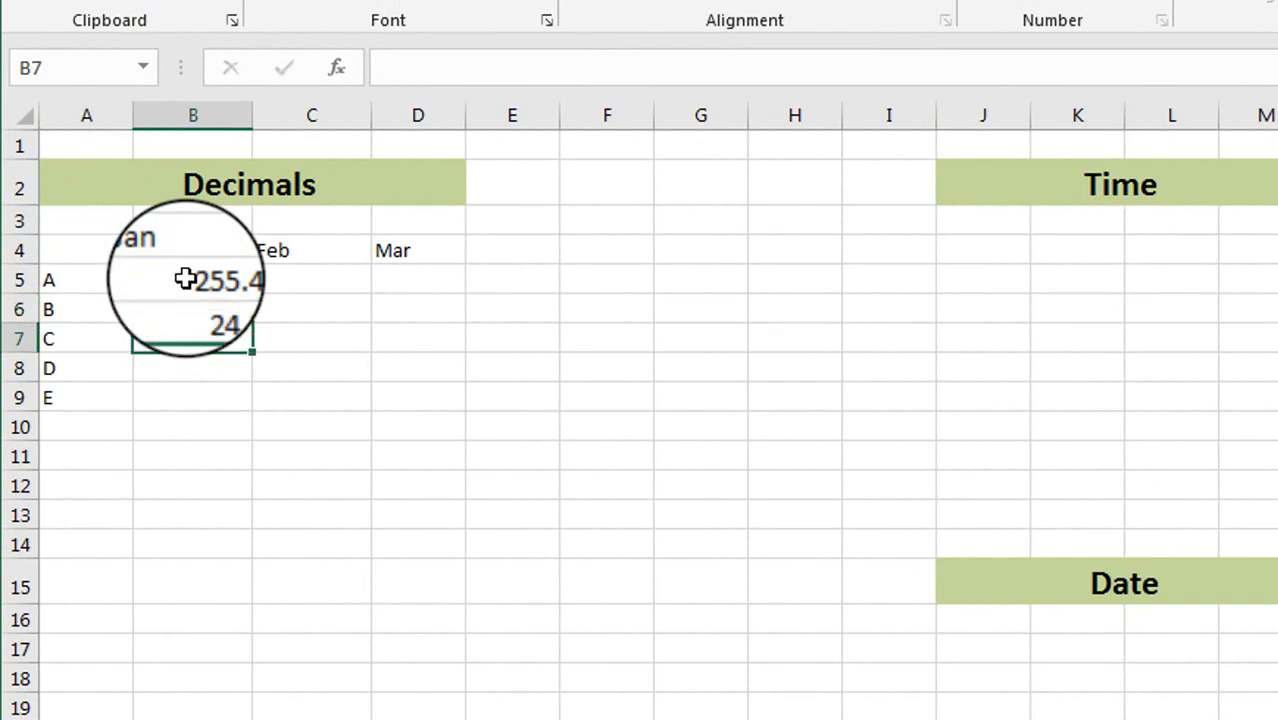
text(2154)
key(Return)
text(2)
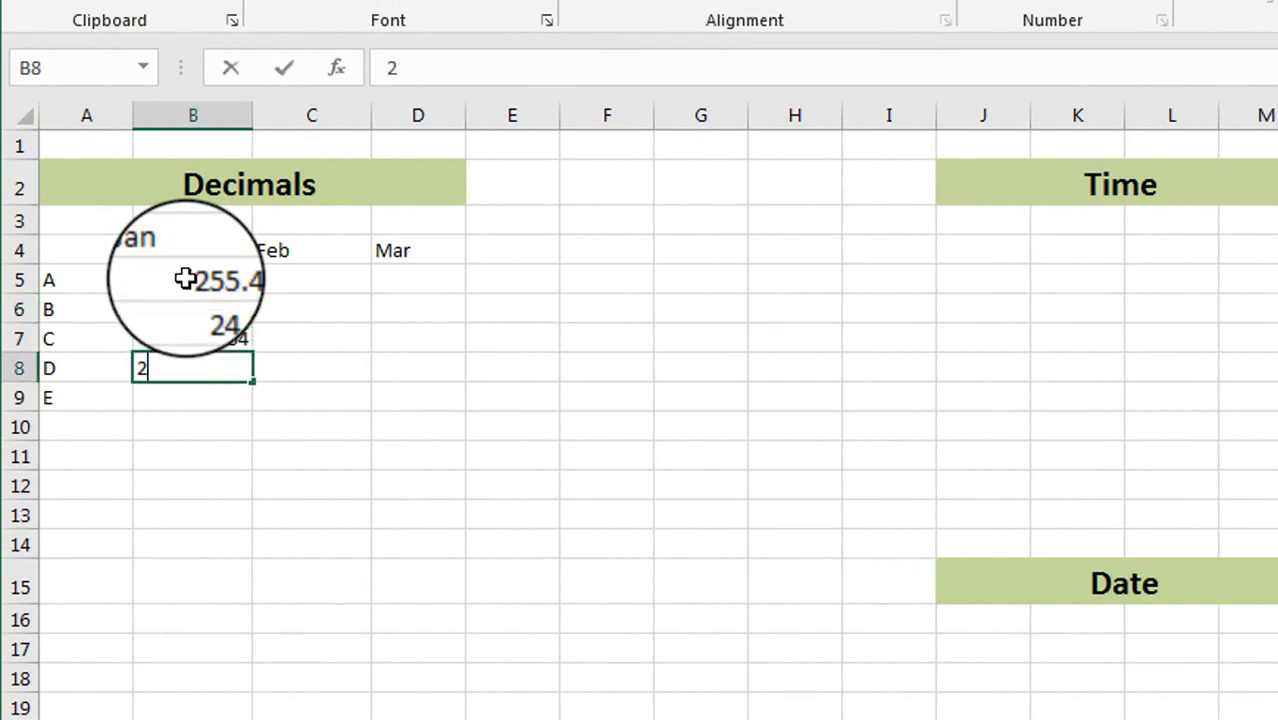
text(16.555)
key(Return)
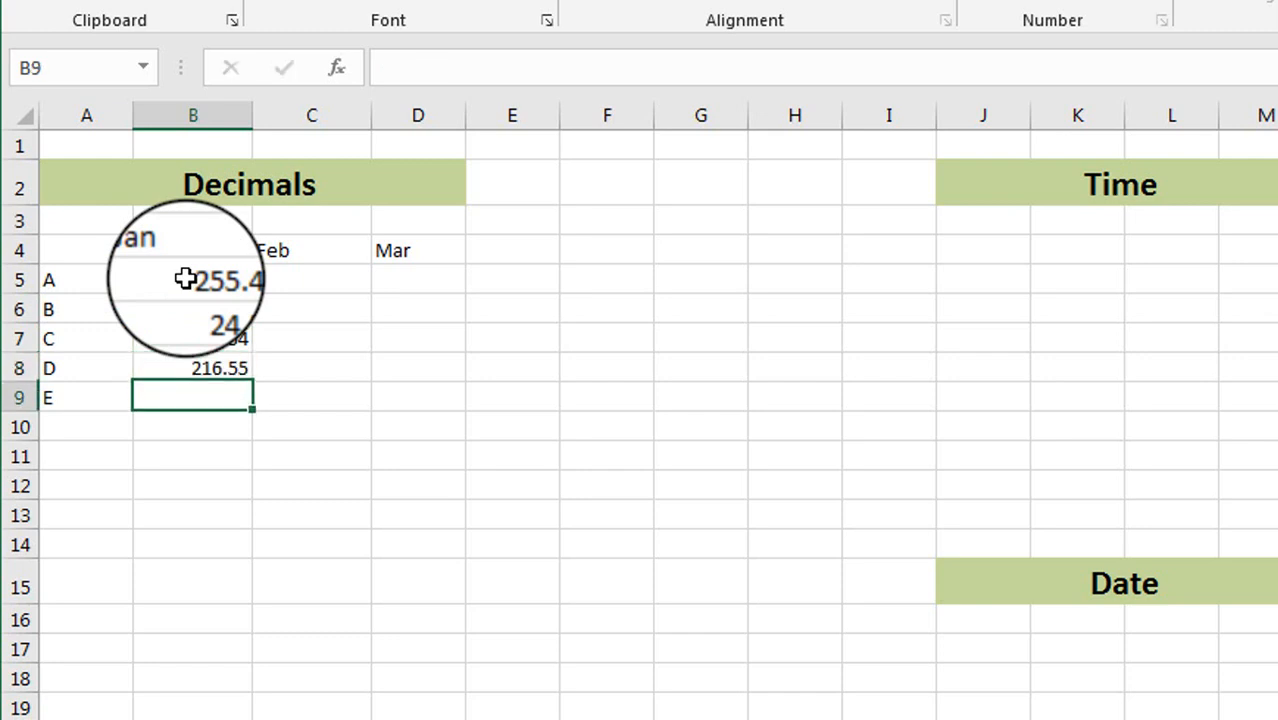
text(21456)
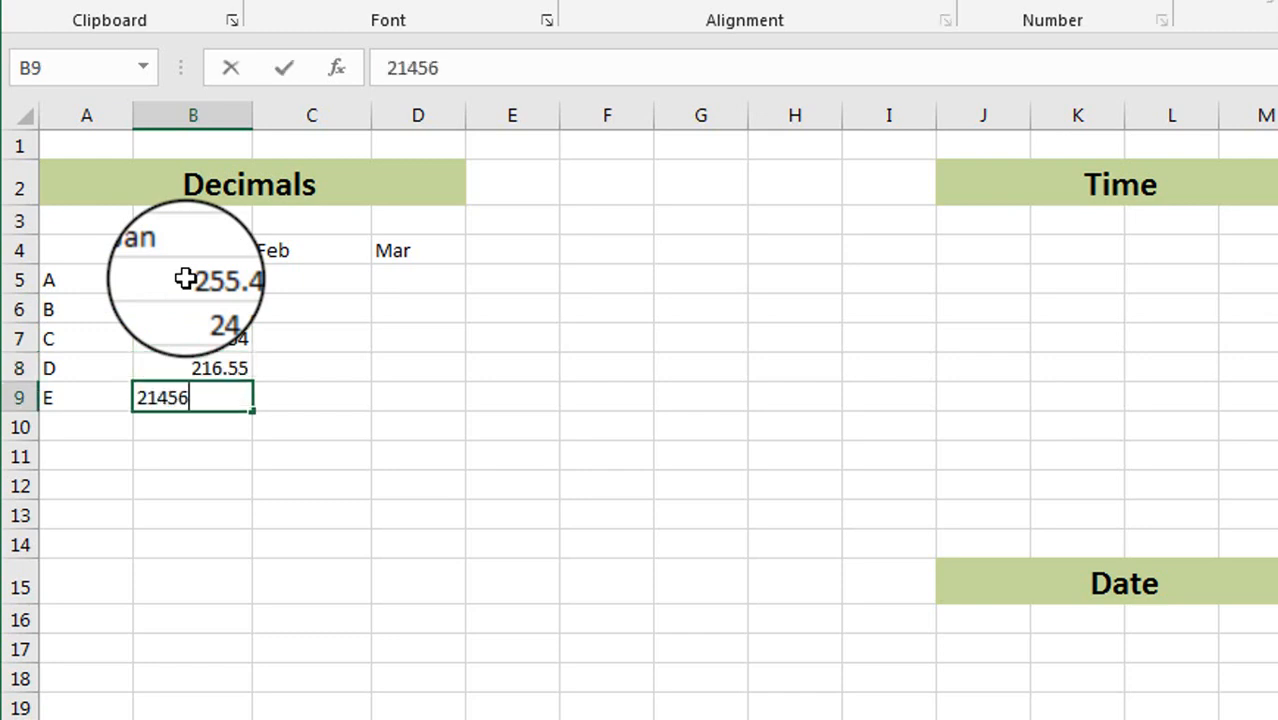
key(Return)
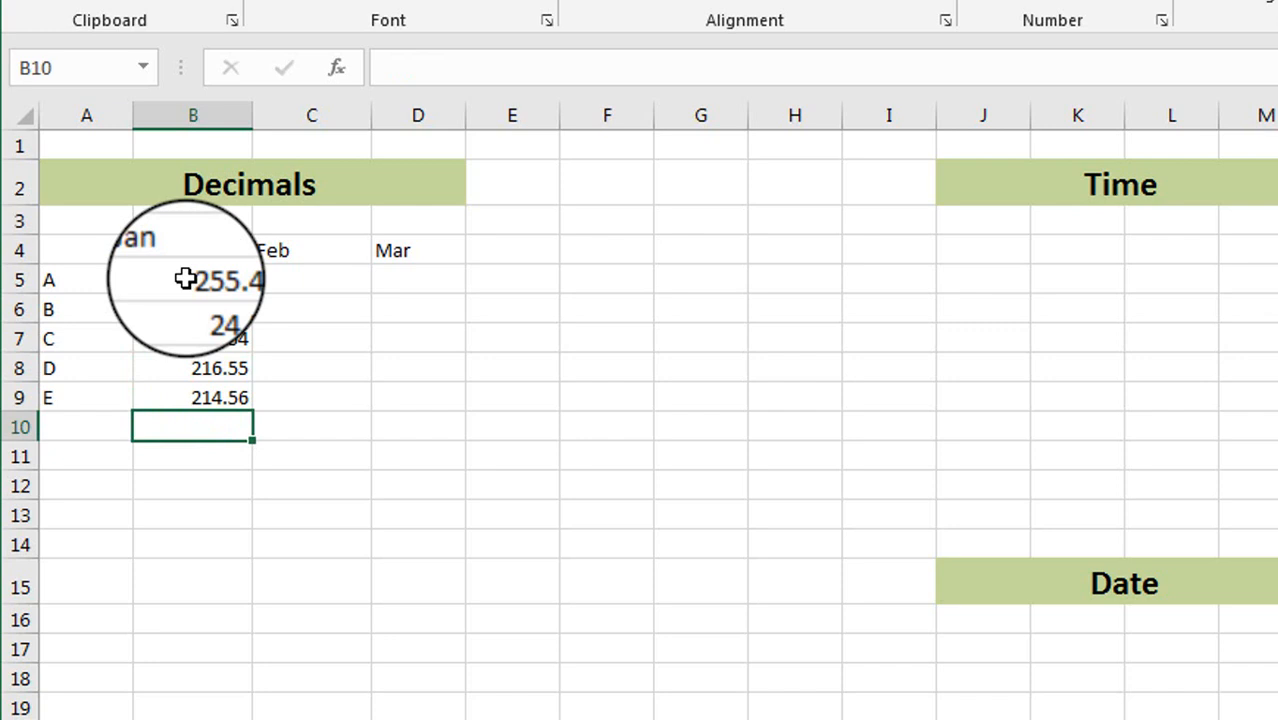
- Enter 215.46 and 545.87 in the Mar column for rows C and D, cells D7:D8
click(582, 547)
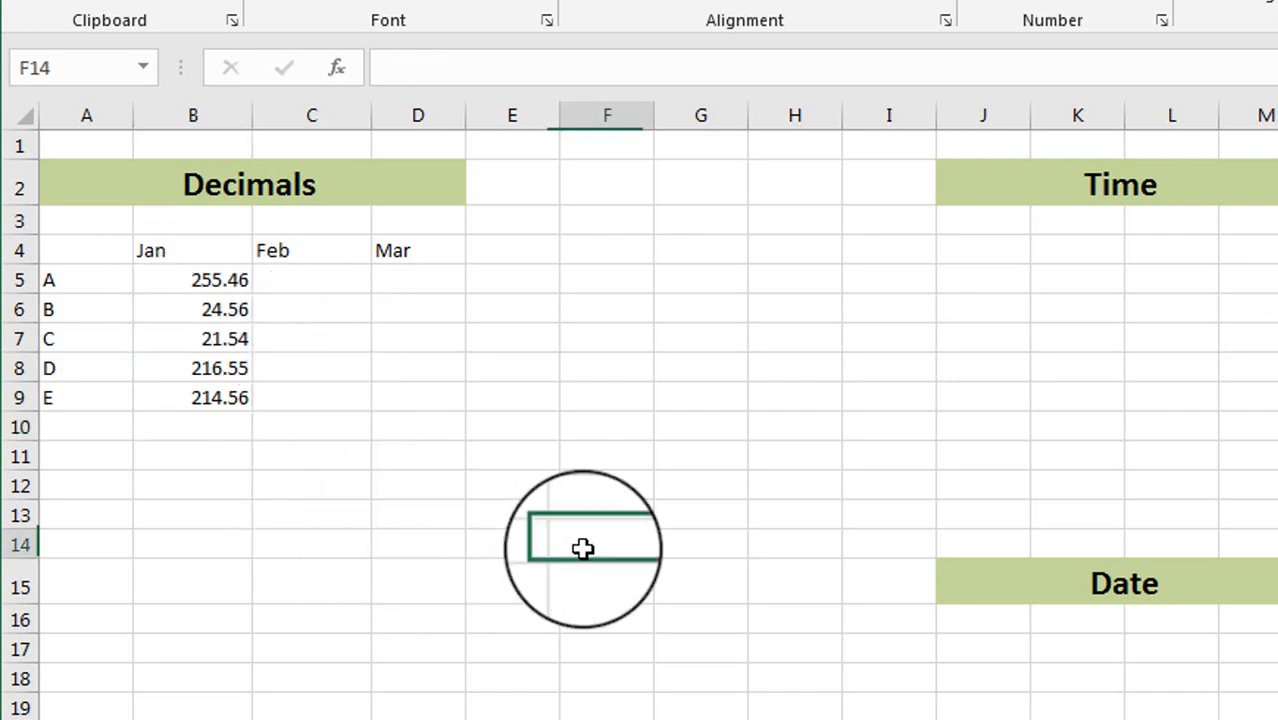
click(444, 338)
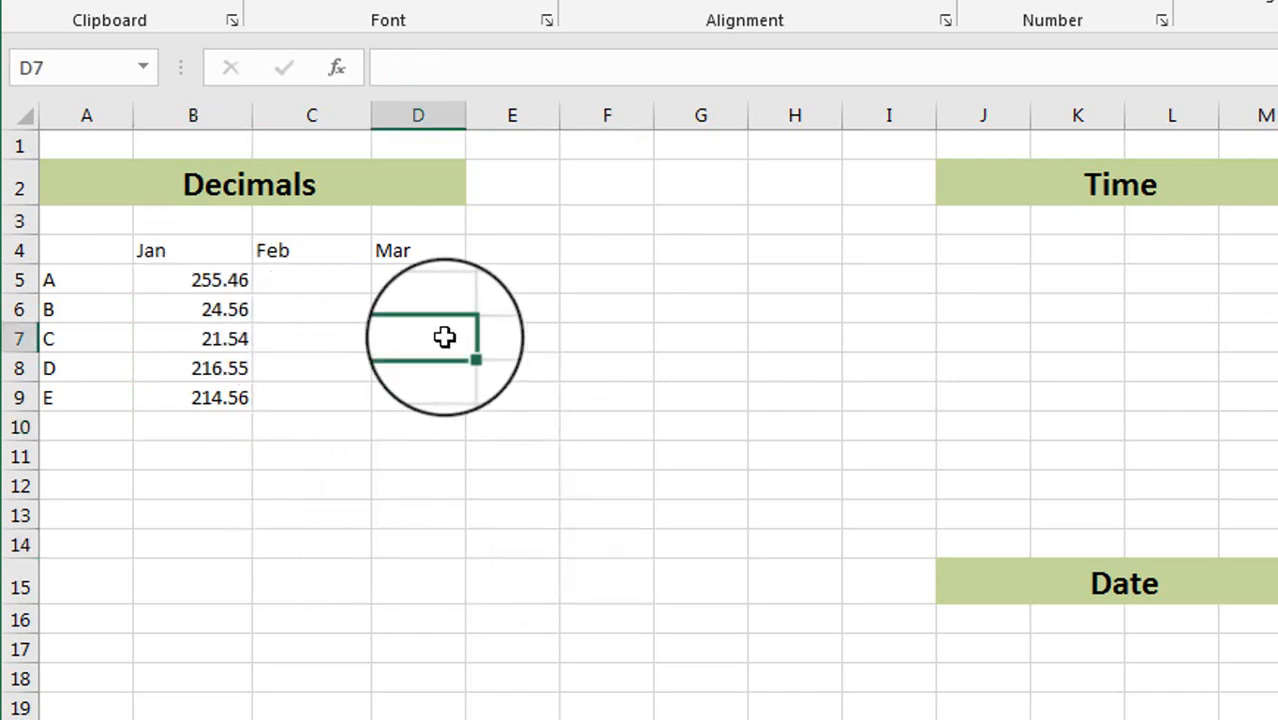
text(215.46)
key(Return)
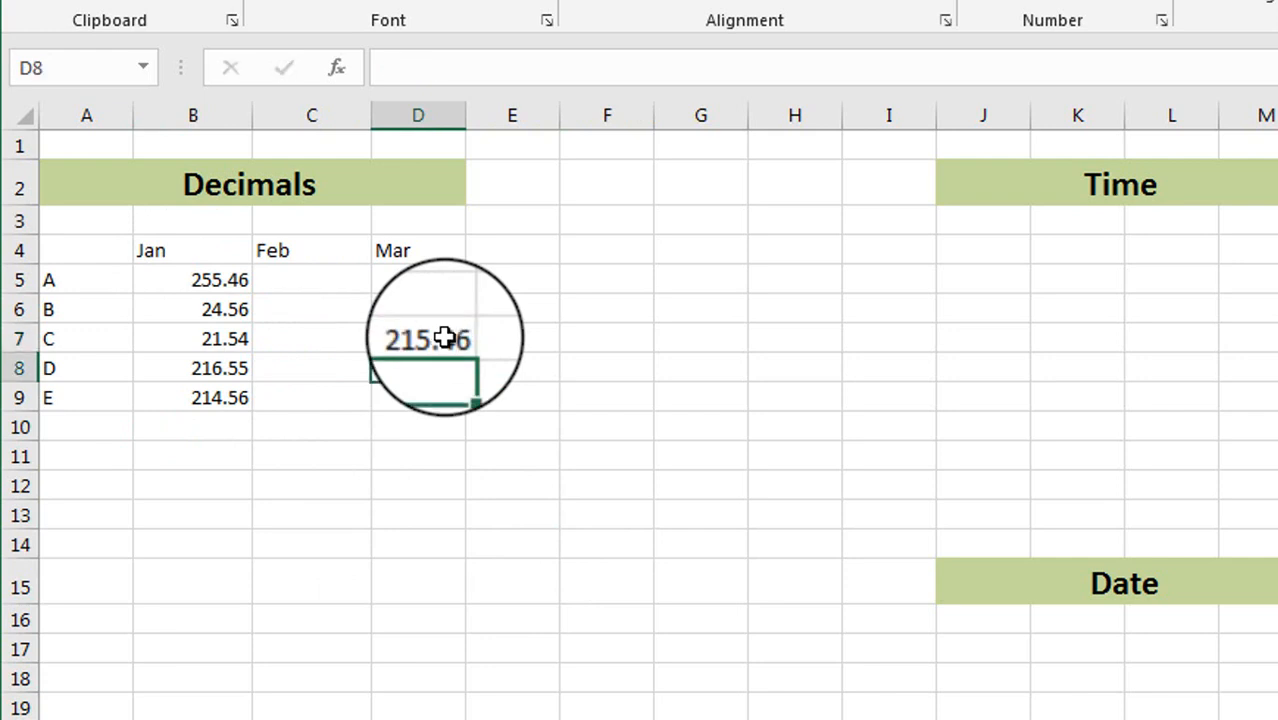
text(545.87)
key(Return)
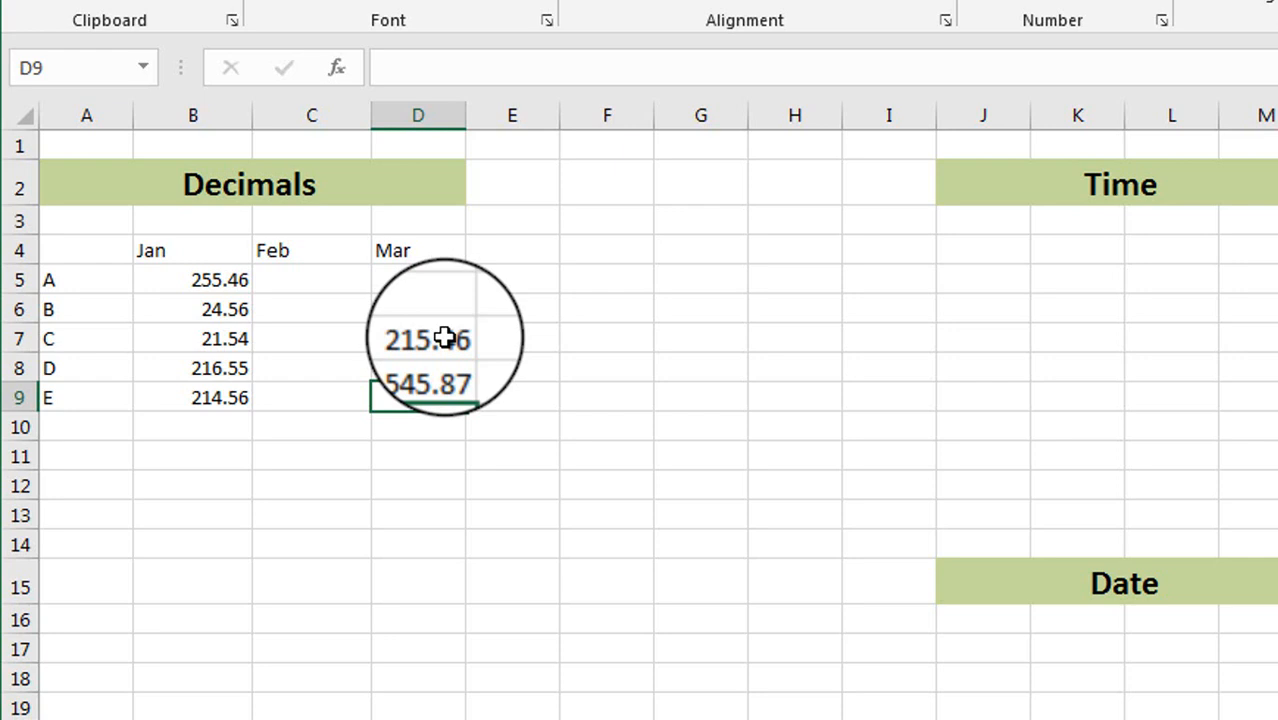
- Enter the whole numbers 546 and 548 with a trailing decimal point in B11:B12, and 215.48 in B13
click(203, 456)
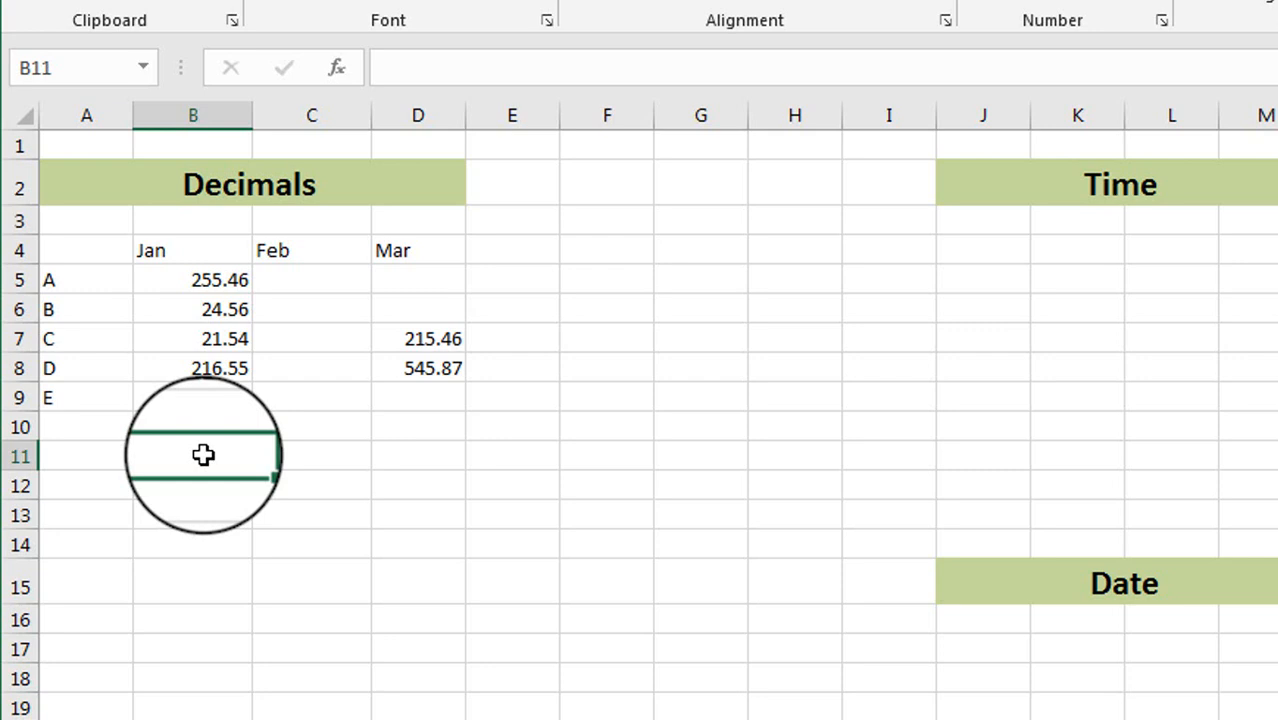
text(546)
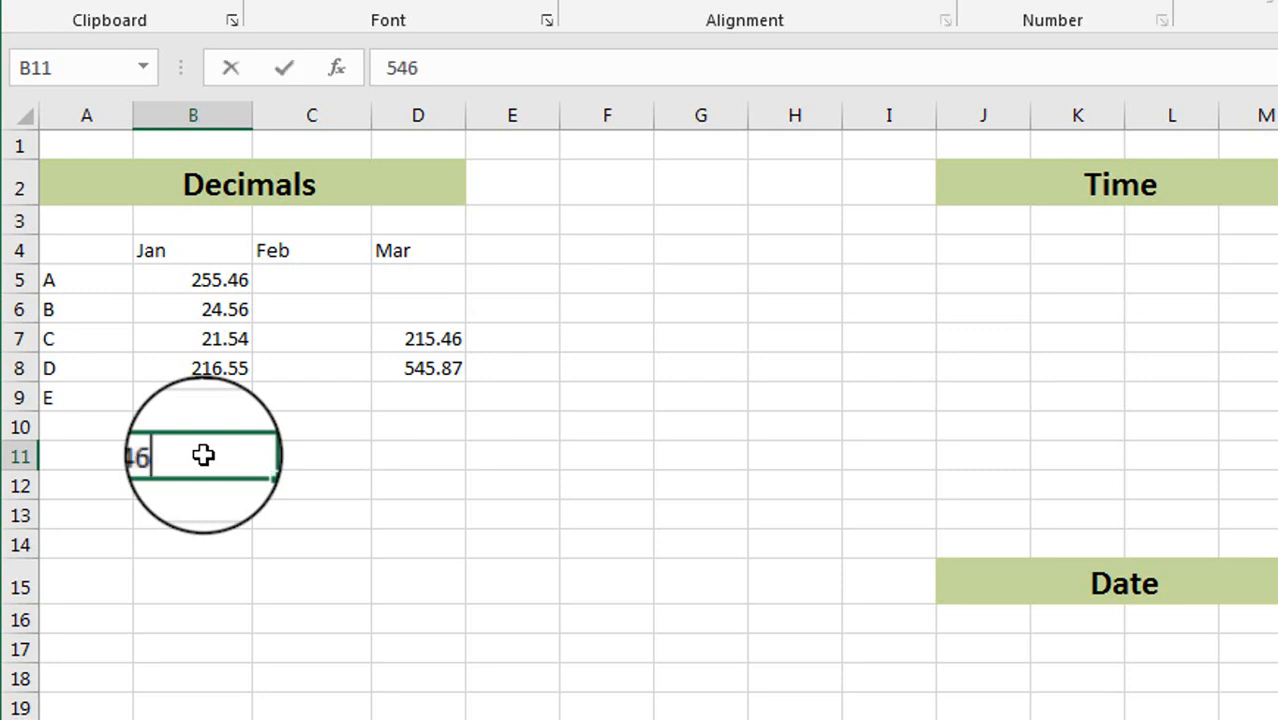
text(.)
key(Return)
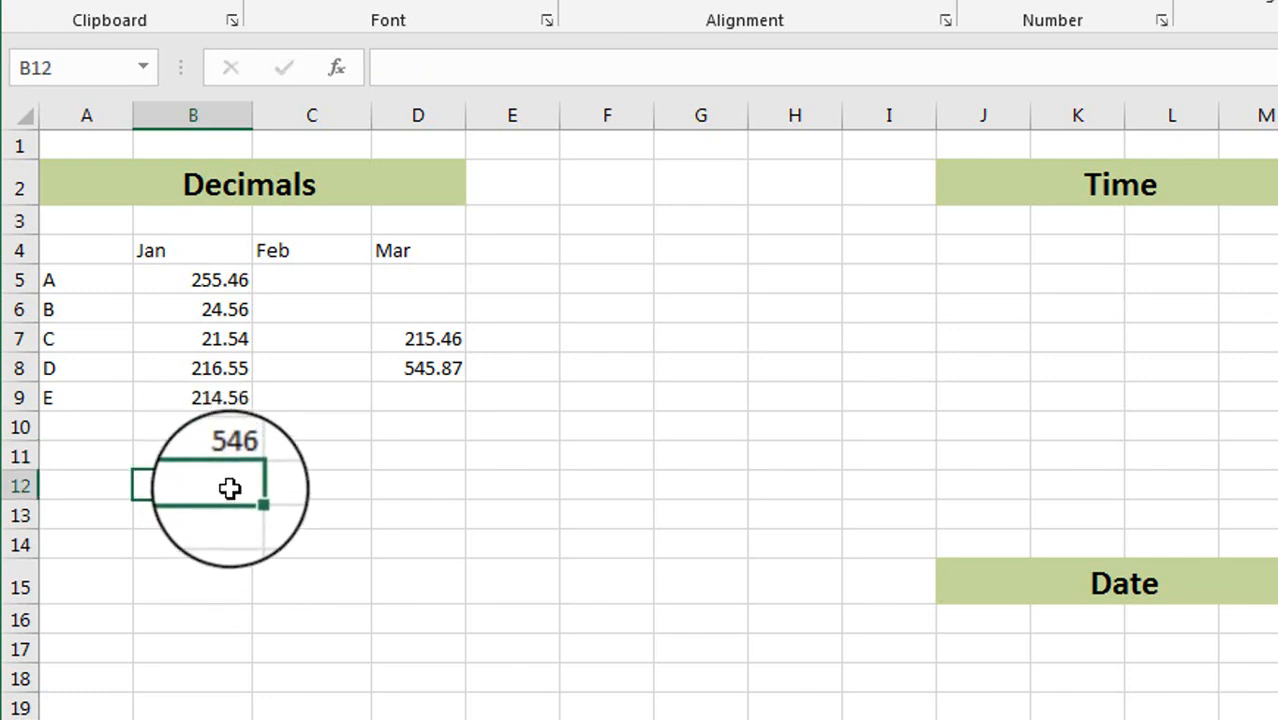
text(548.)
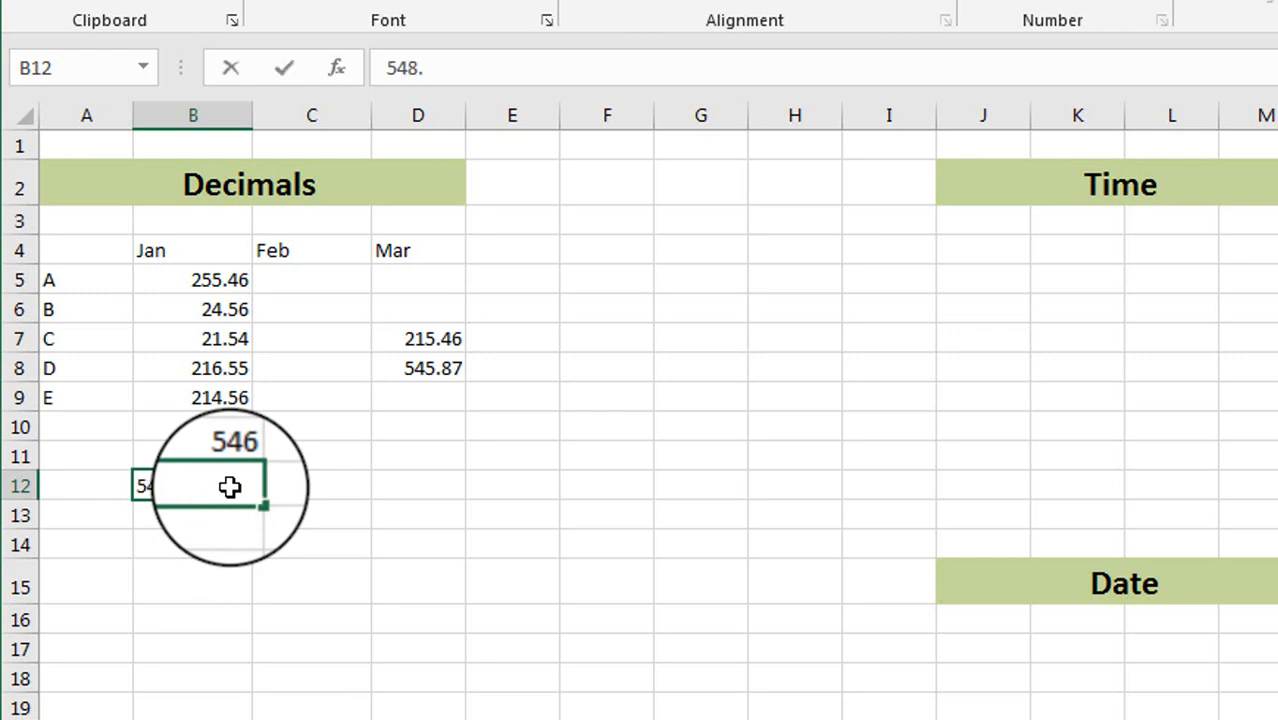
key(Return)
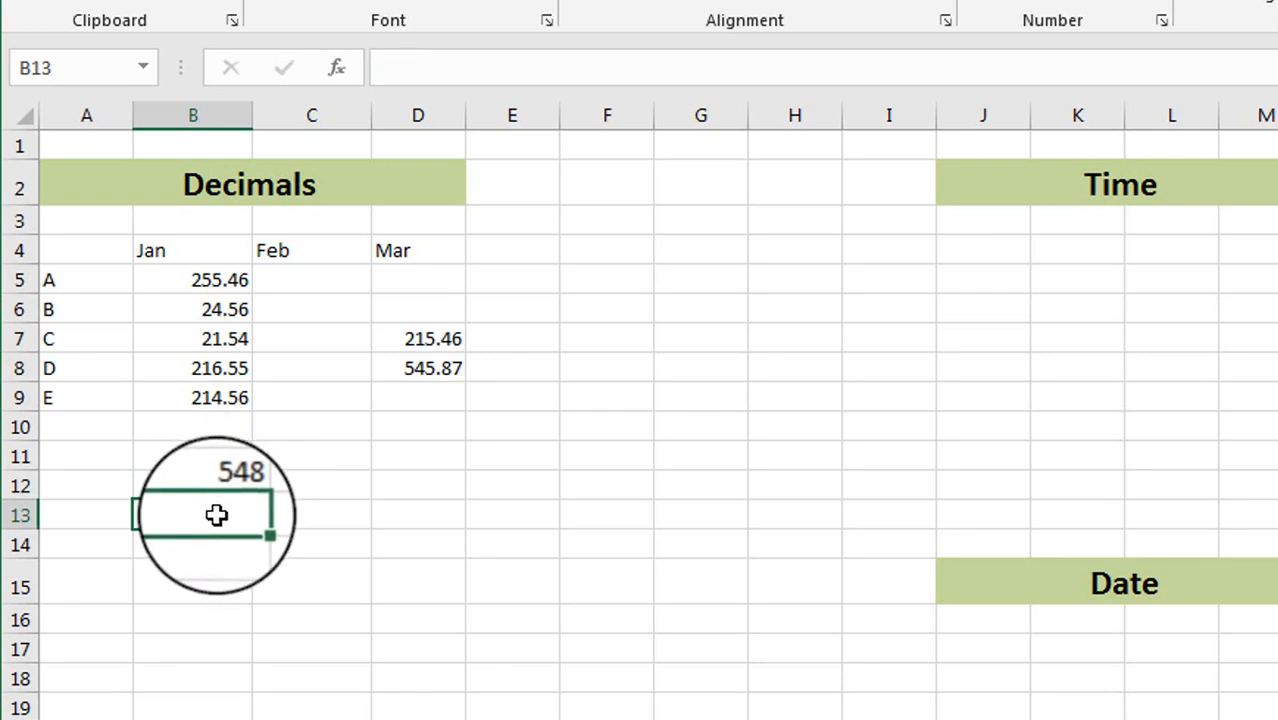
text(215.48)
key(Return)
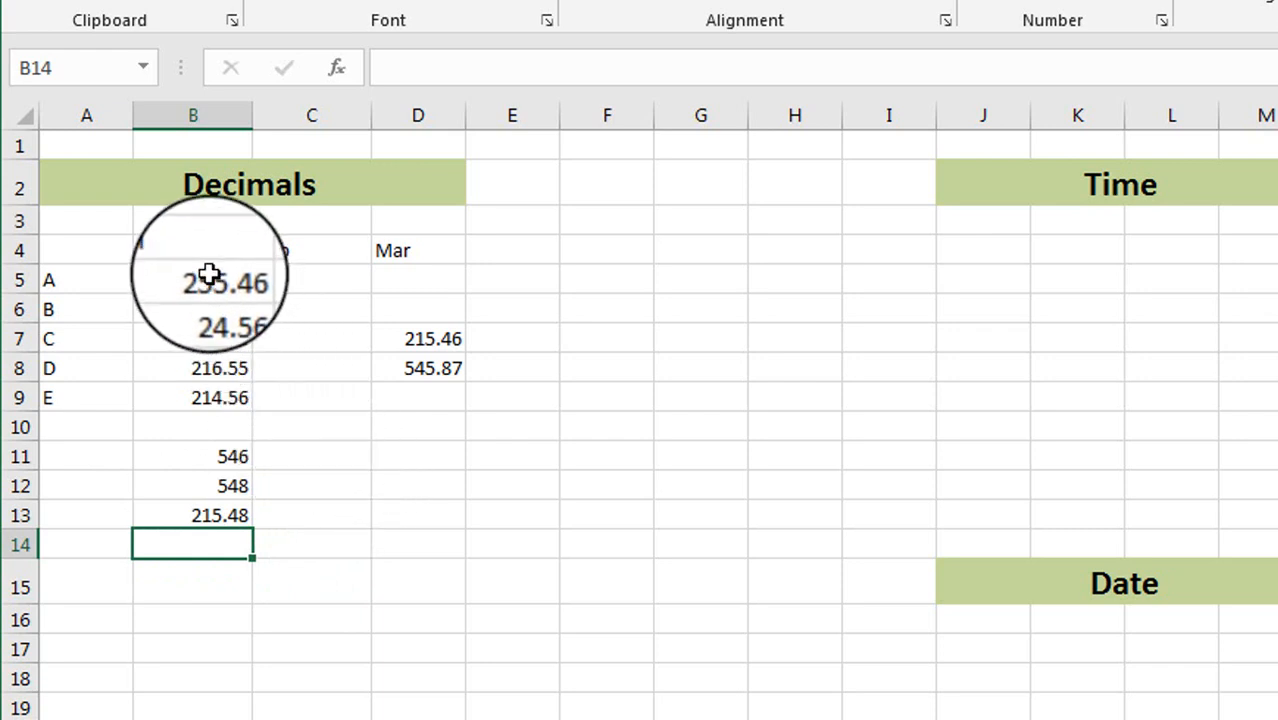
- Clear the sample entries from B5:E13 below the month headers of the Decimals table
drag(208, 272, 478, 515)
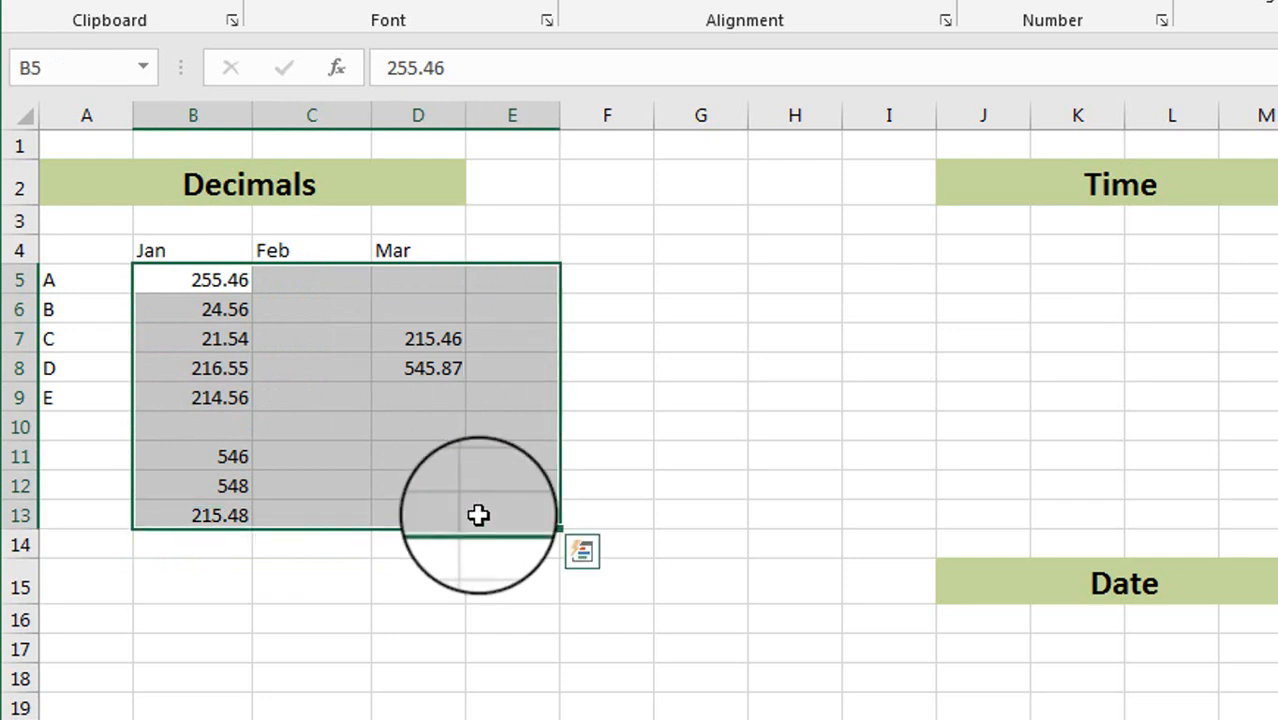
key(Delete)
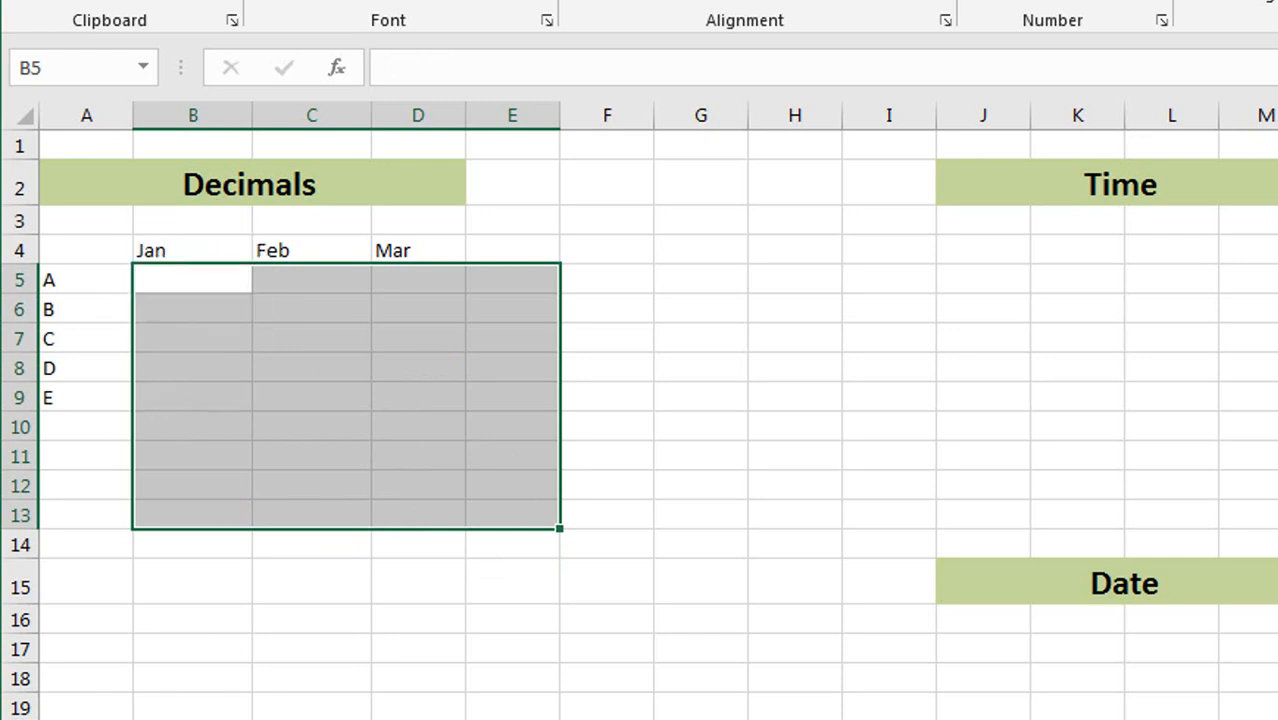
double_click(233, 676)
- Select B5:D9 for continuous entry and fill the Jan column with 21.54, 215.48, 1.24, 21.54 and 2.15 using automatic decimals
drag(179, 278, 381, 389)
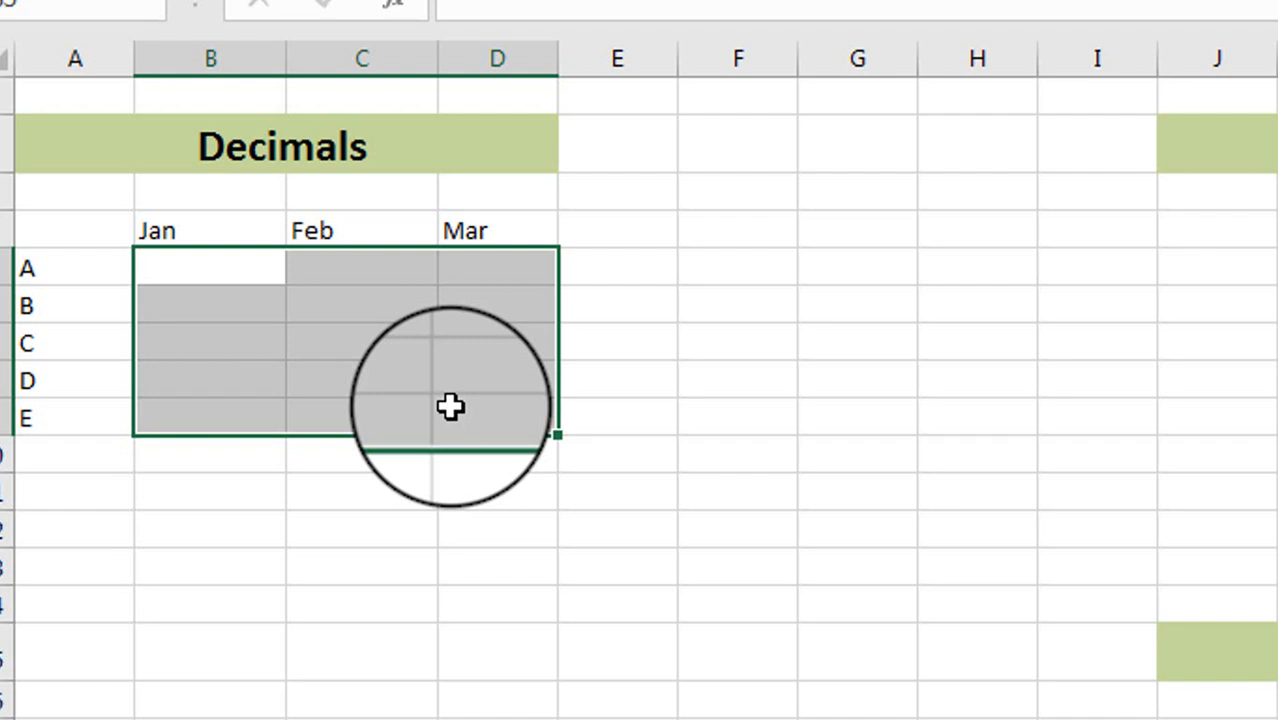
text(2154)
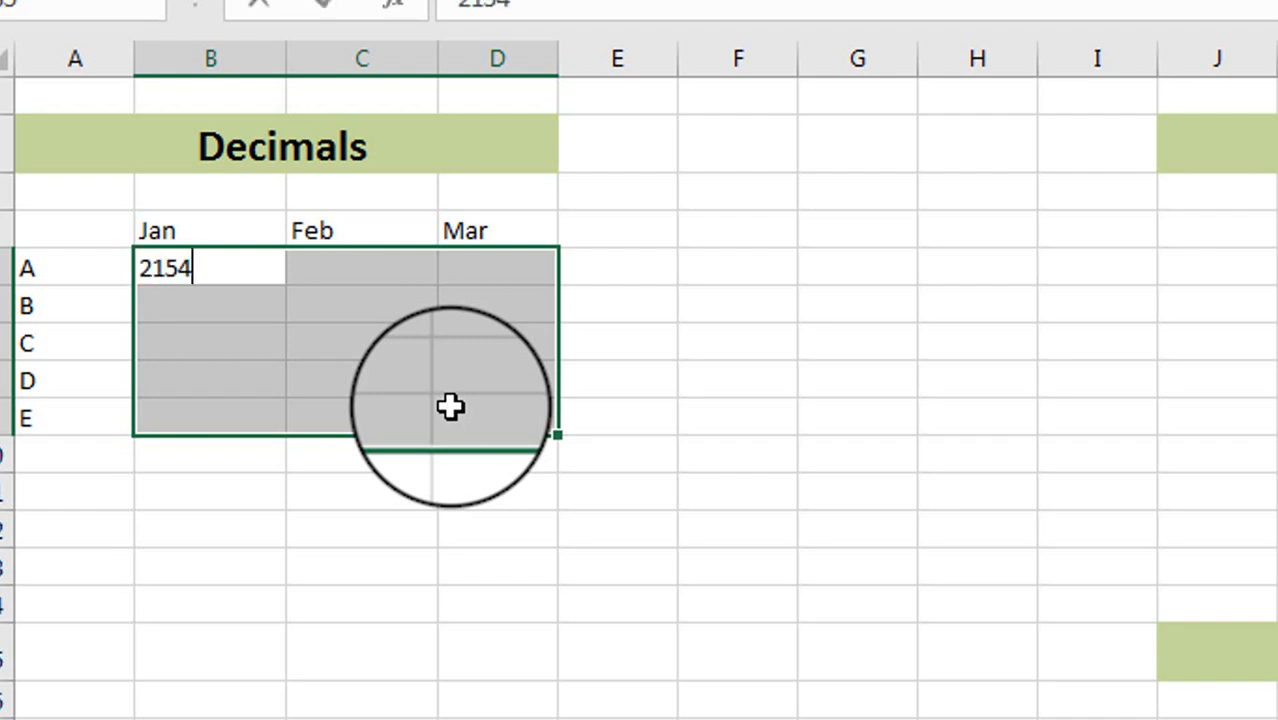
key(Return)
text(215.48)
key(Return)
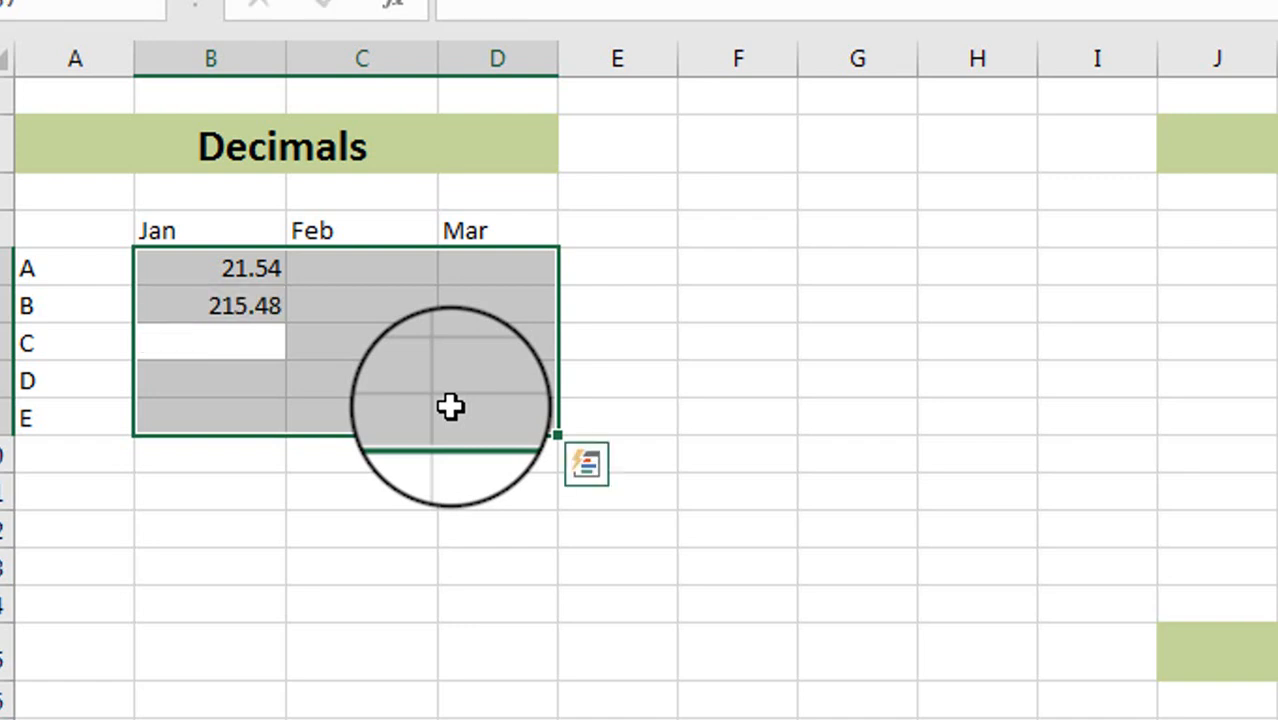
text(124)
key(Return)
text(2154)
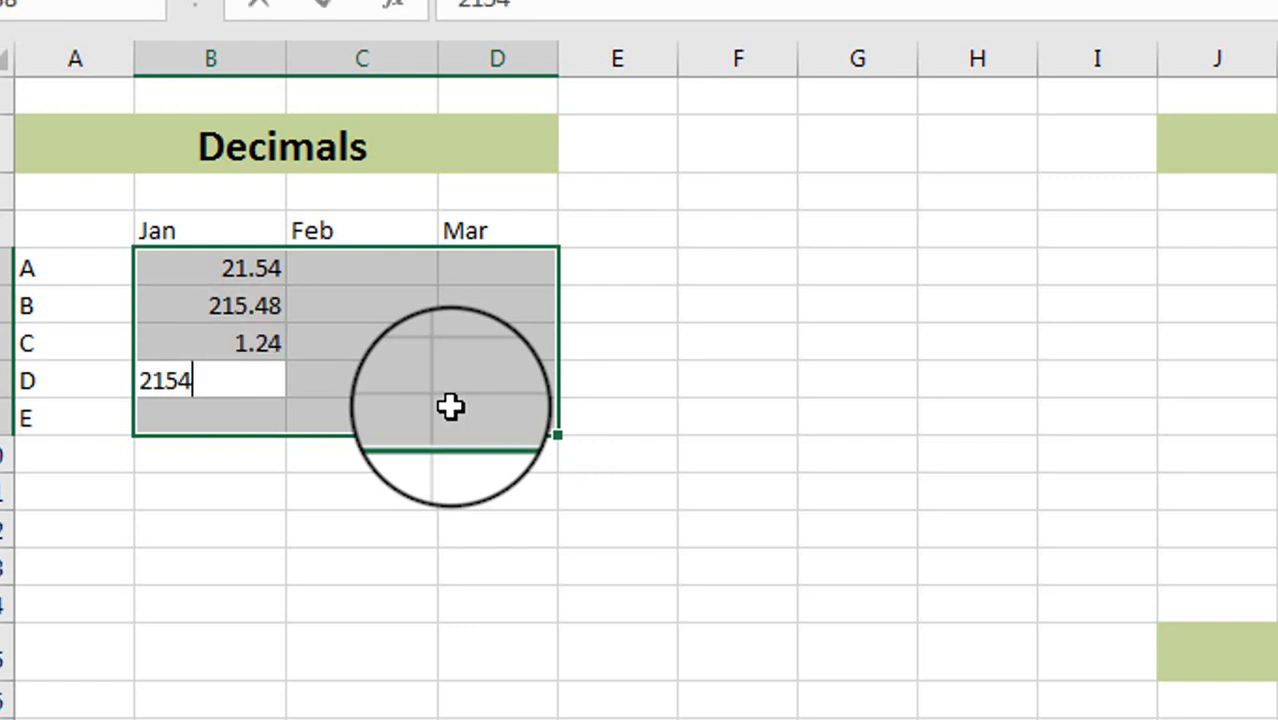
key(Return)
text(215)
key(Return)
- Fill the Feb column, C5:C9, with 42.54, 125.46, 21.25, 21.54 and 321.54 within the selected range
text(4)
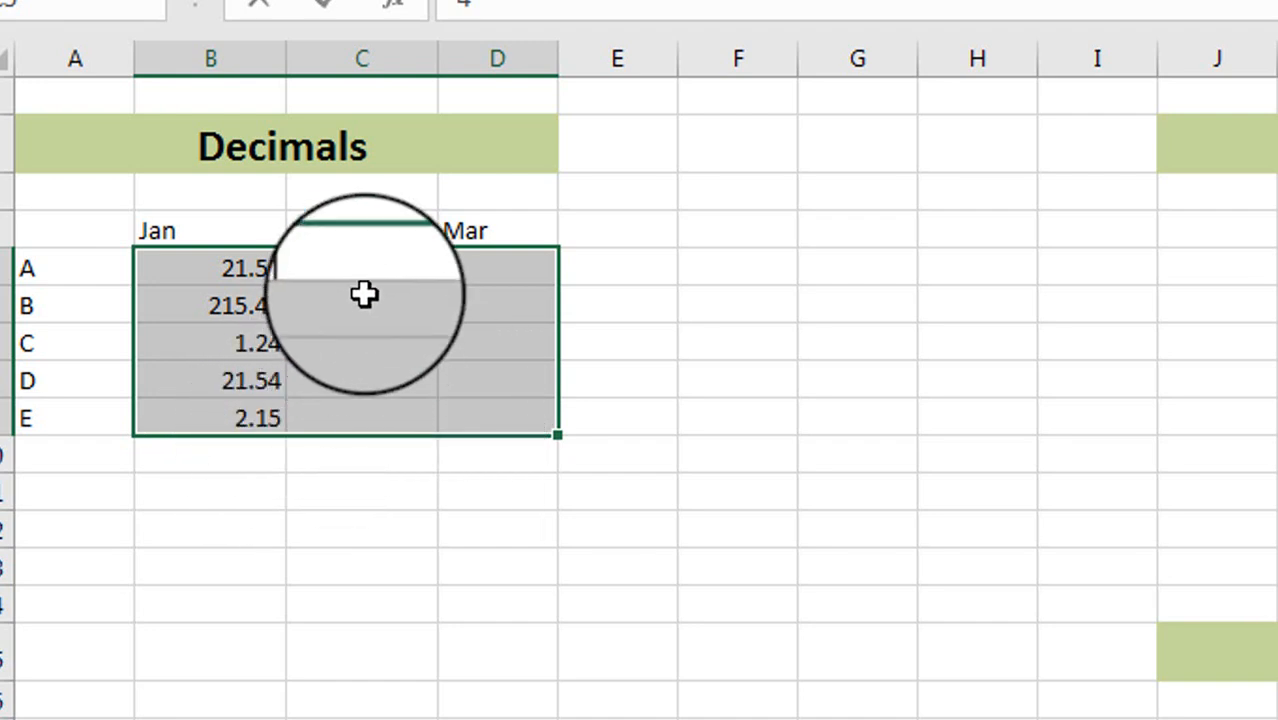
text(2.54)
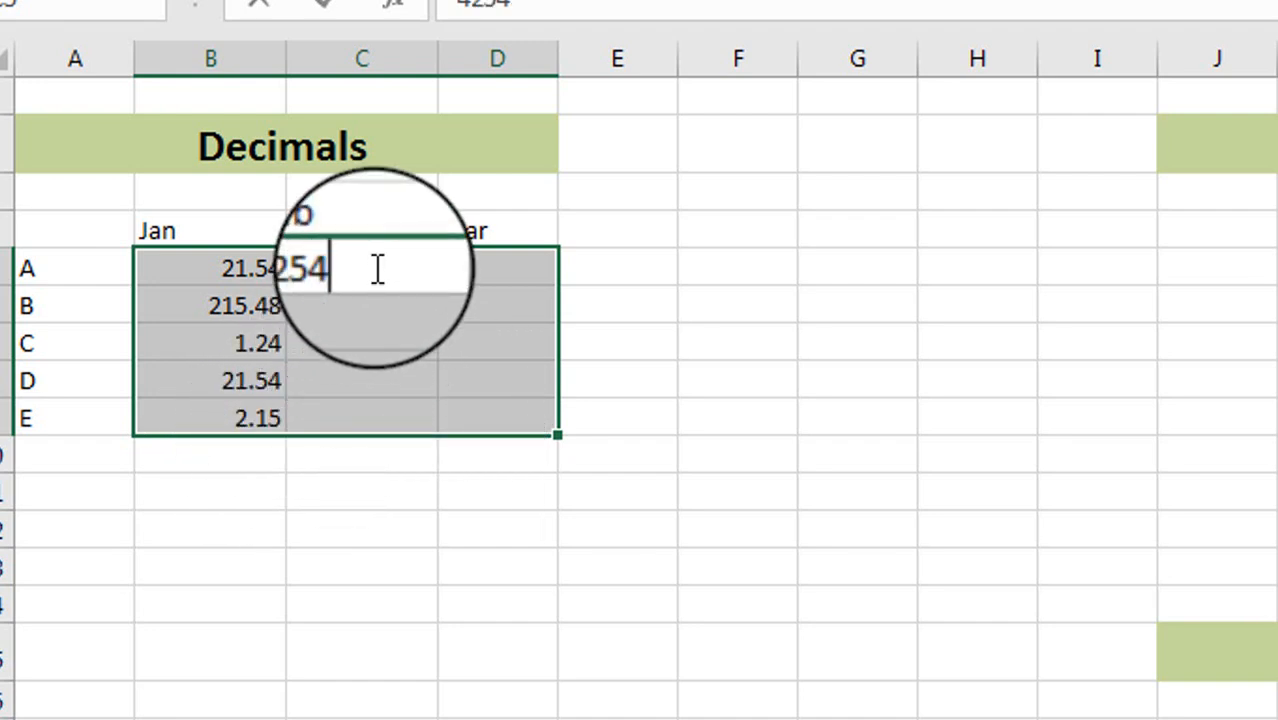
key(Return)
text(125.46)
key(Return)
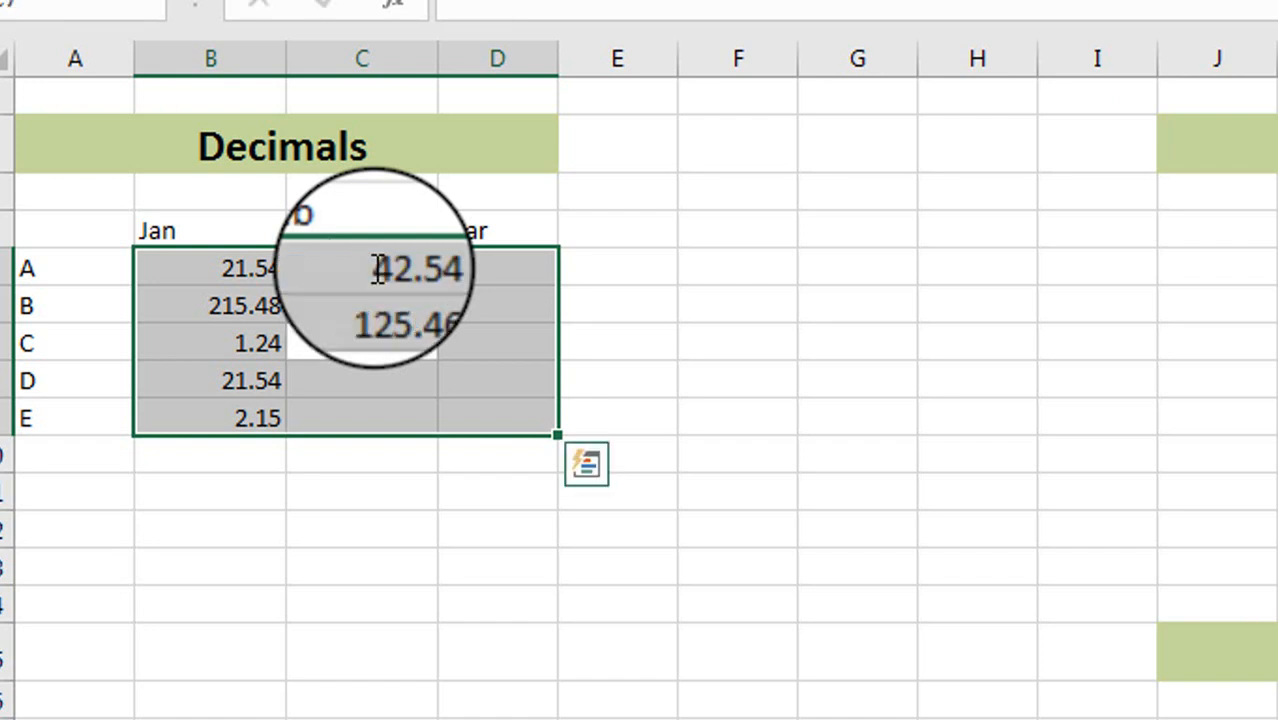
text(212)
key(Escape)
key(Down)
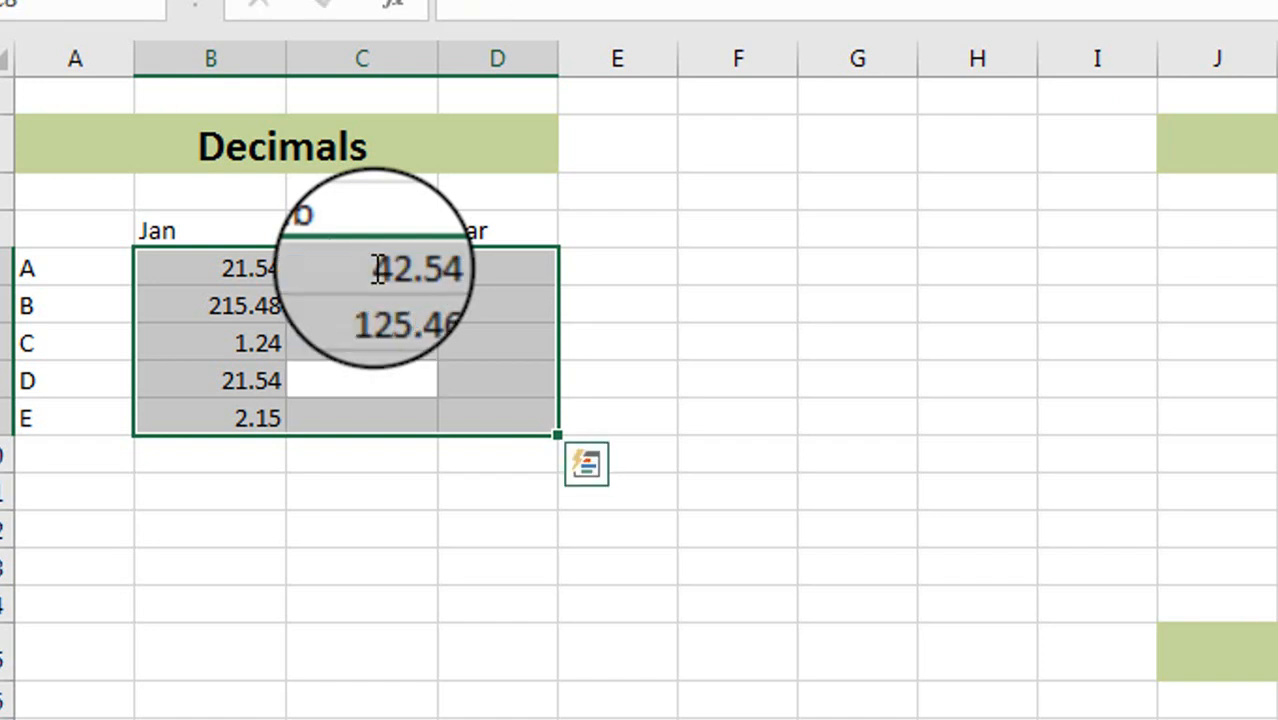
text(2154)
key(Return)
text(32154)
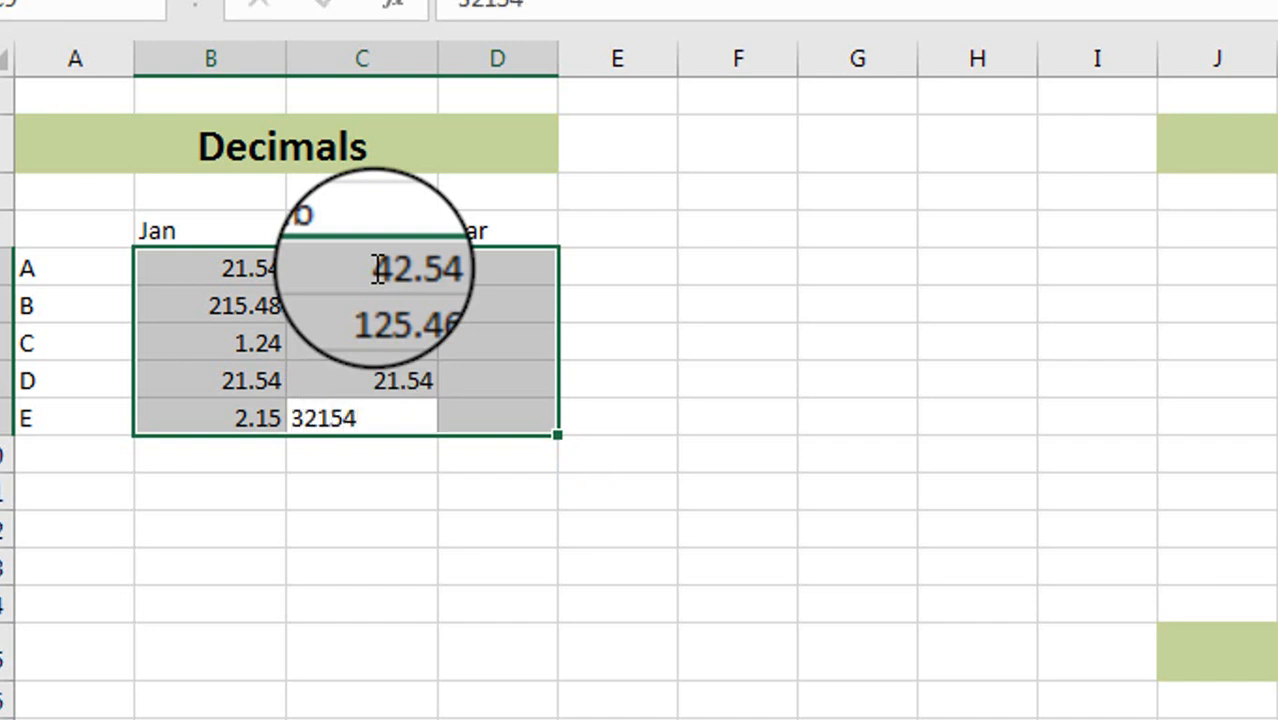
key(Return)
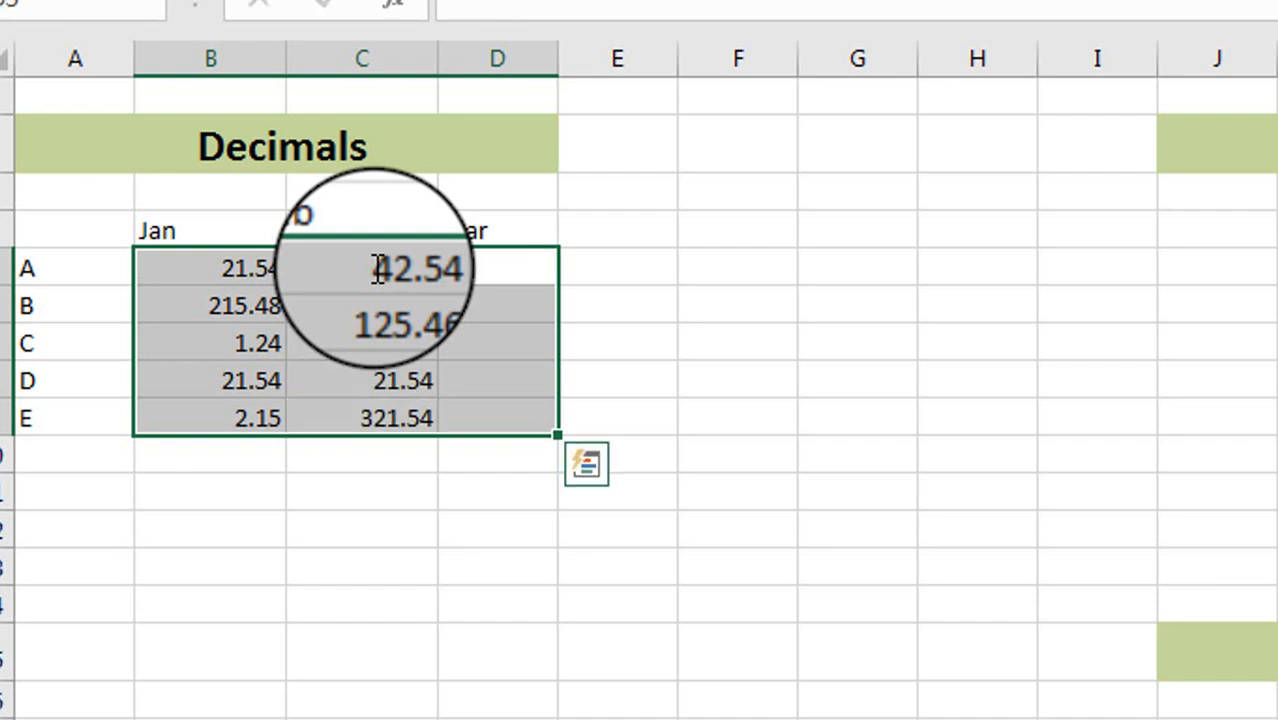
- Fill the Mar column, D5:D9, with 251.24, 21.46, 31.46, 21.45 and 25.34 within the selected range
text(25124)
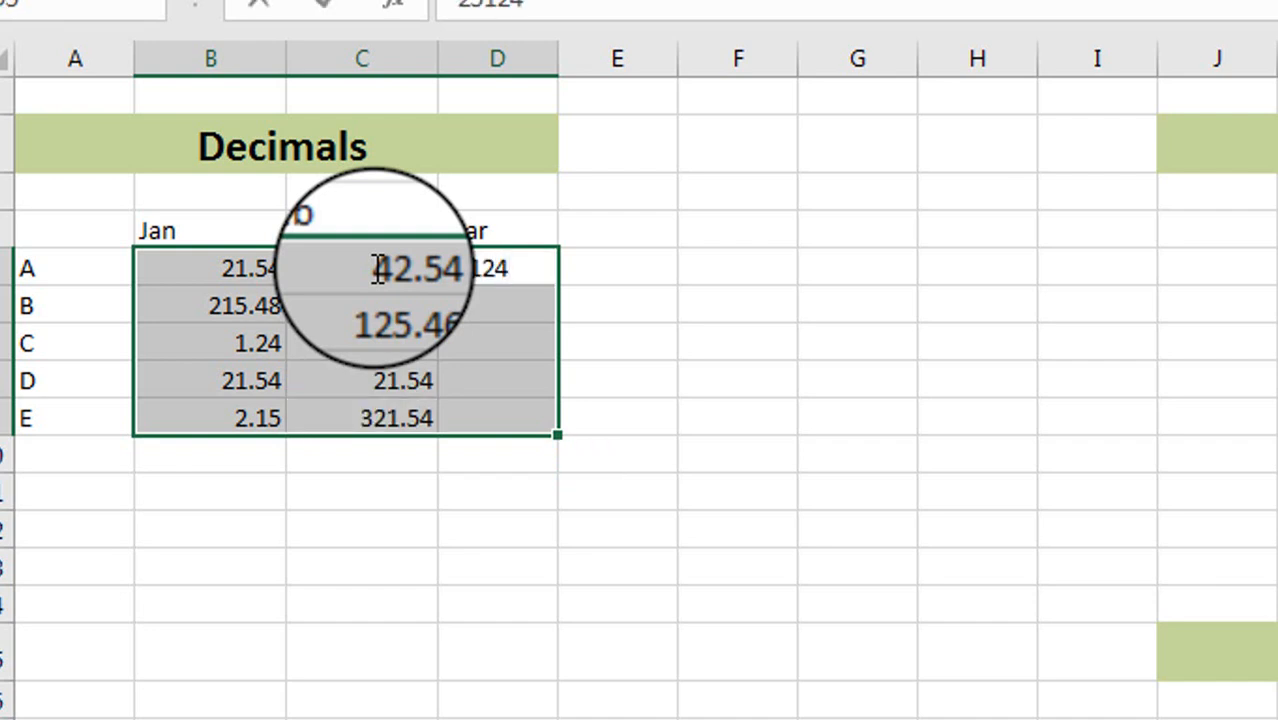
key(Return)
text(2146)
key(Return)
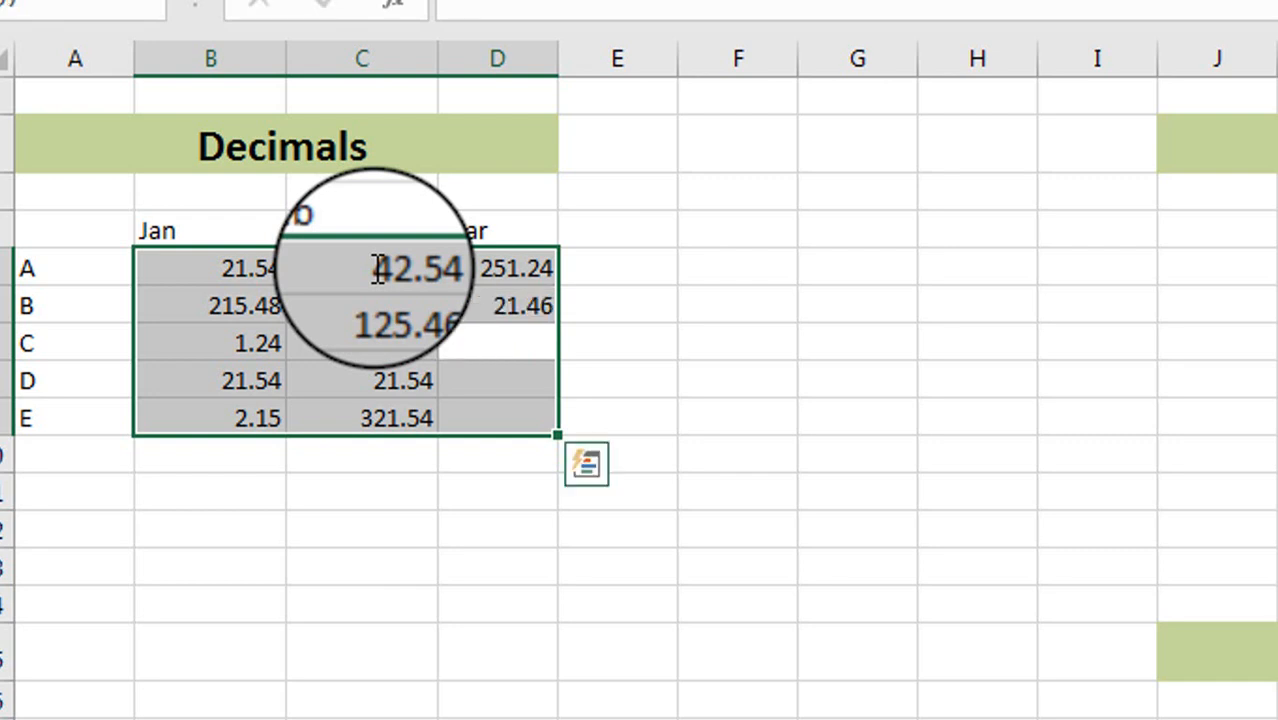
text(31.46)
key(Return)
text(2)
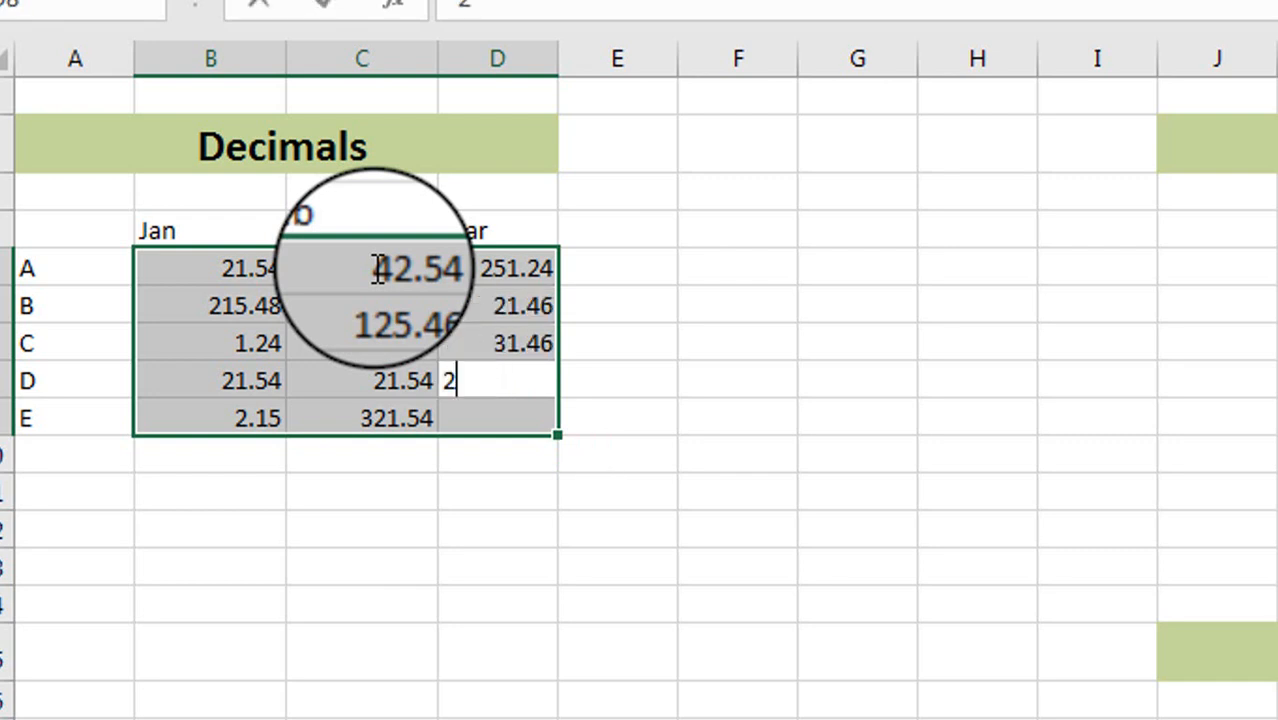
text(1.45)
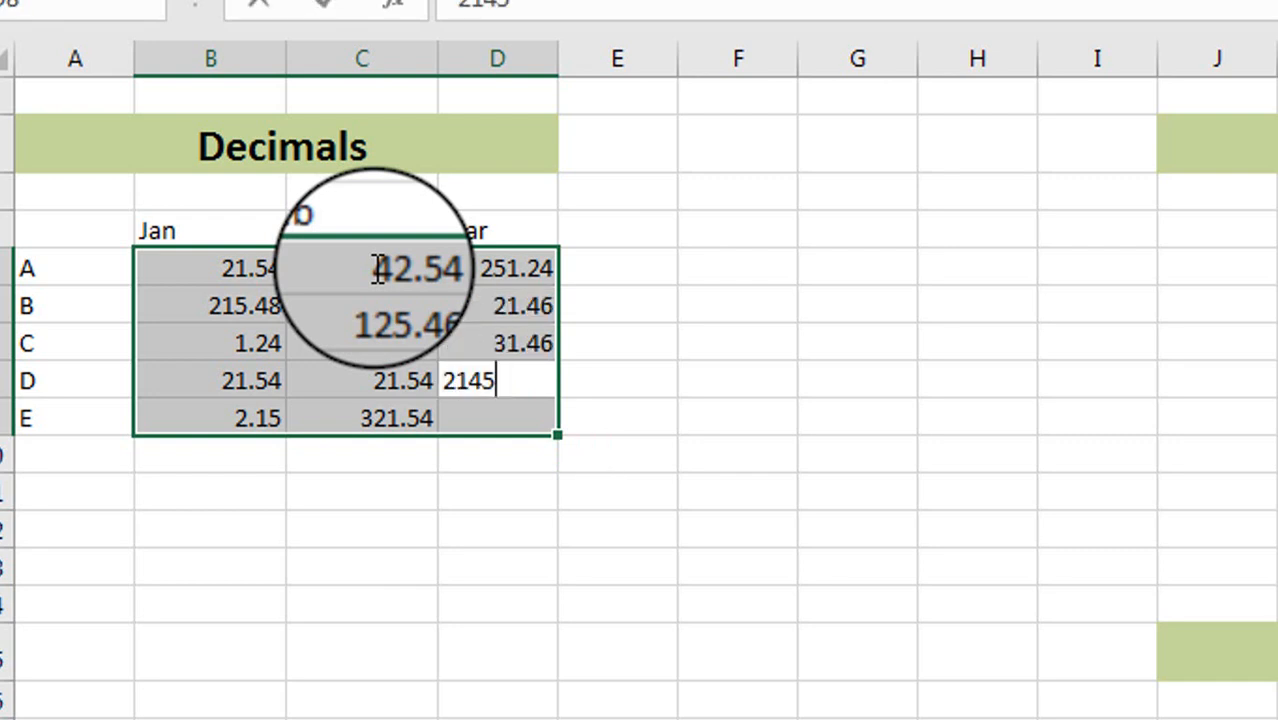
key(Return)
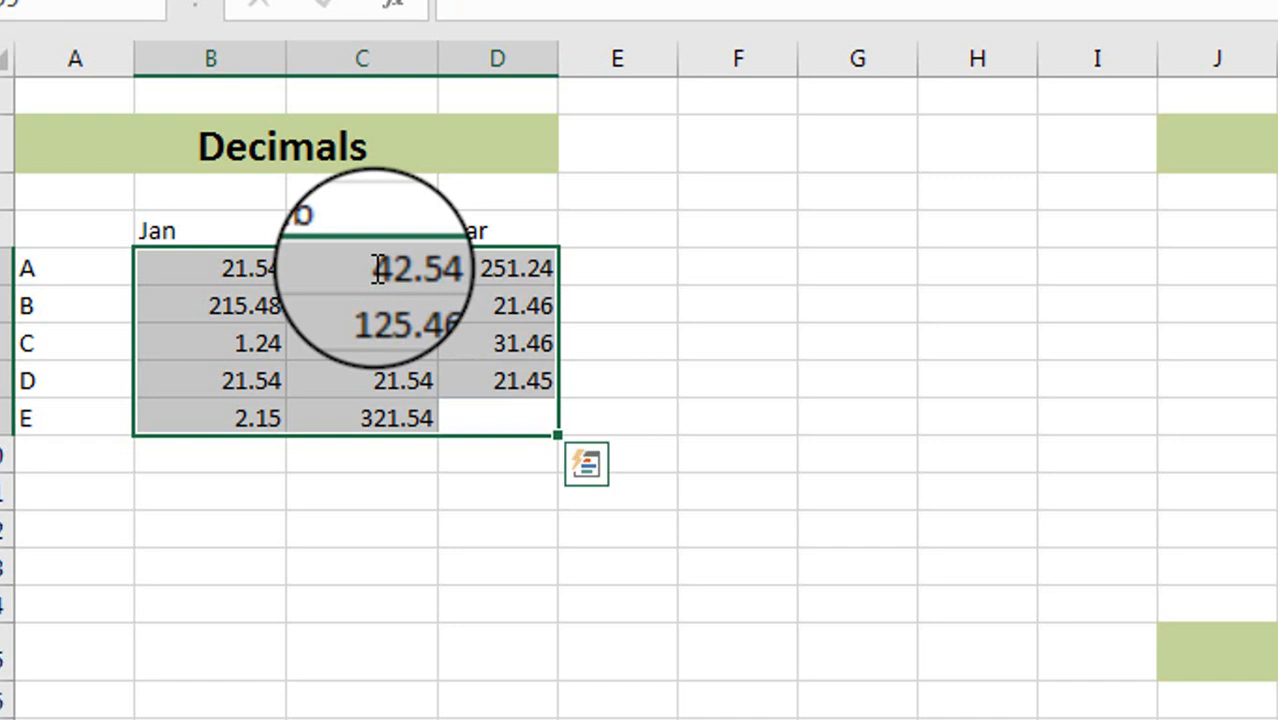
text(2534)
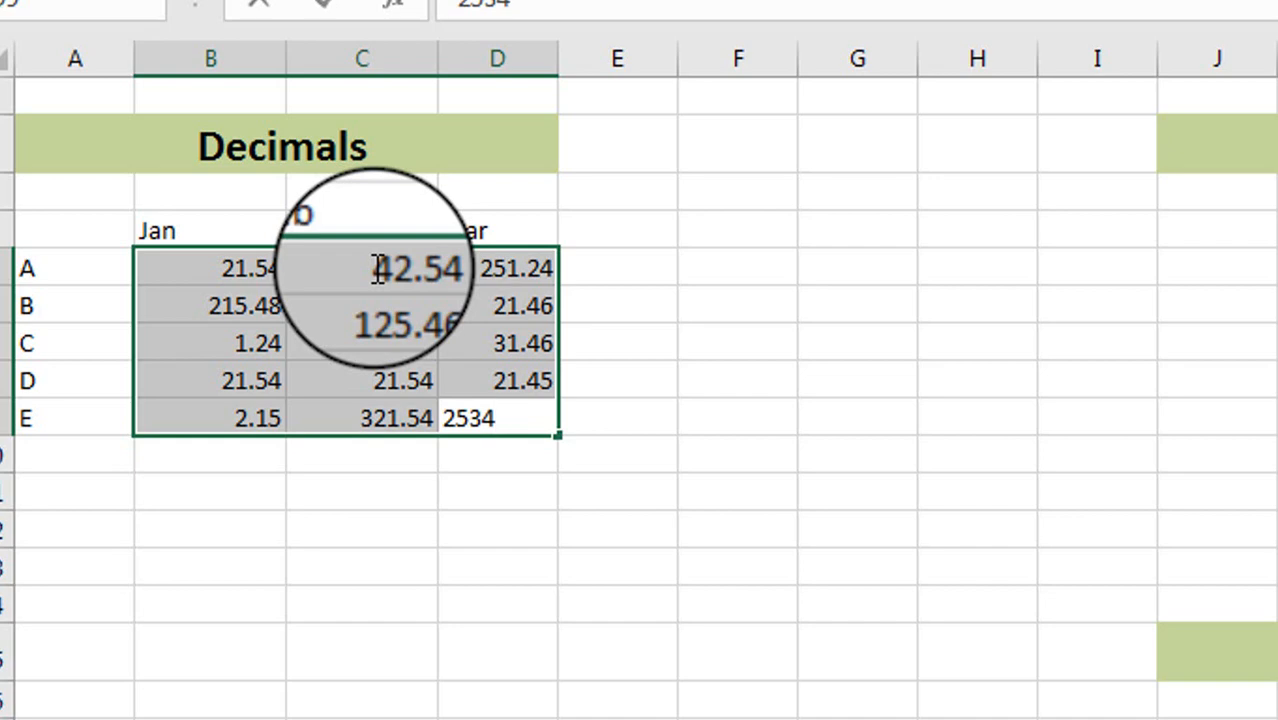
key(Return)
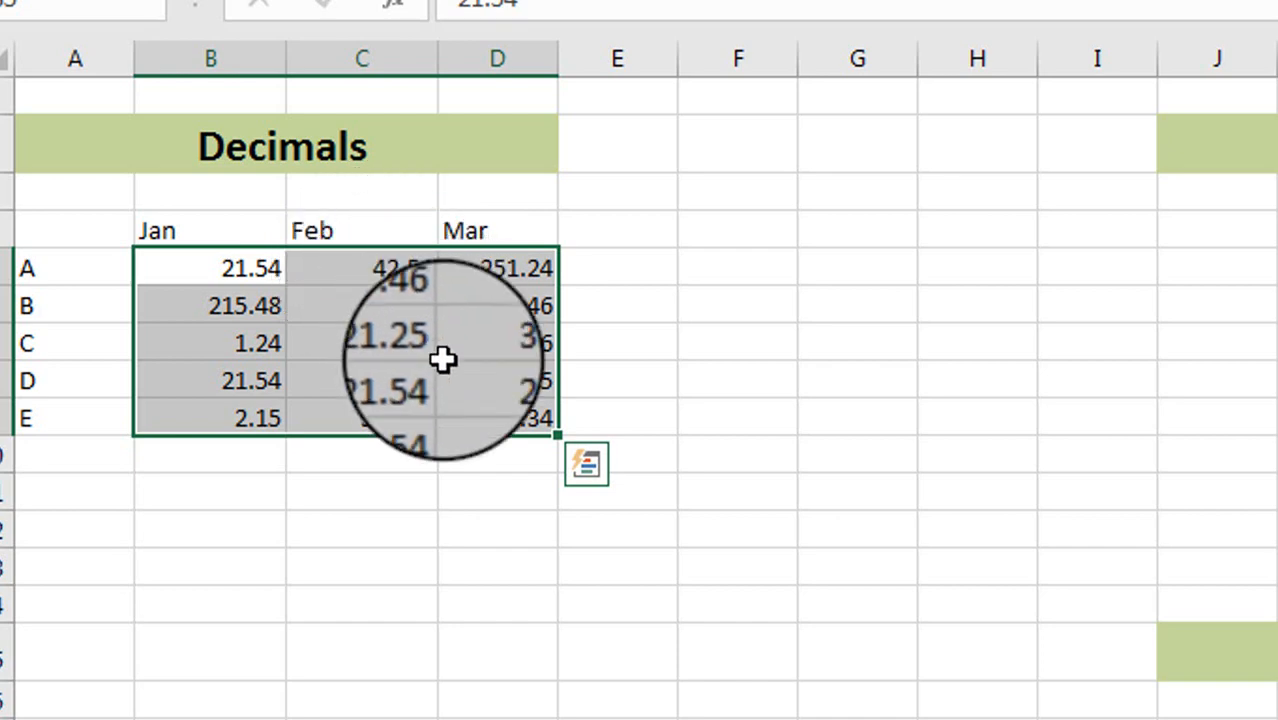
- Enter 21.54 in cell B12 below the table, relying on automatic decimal placement
click(225, 522)
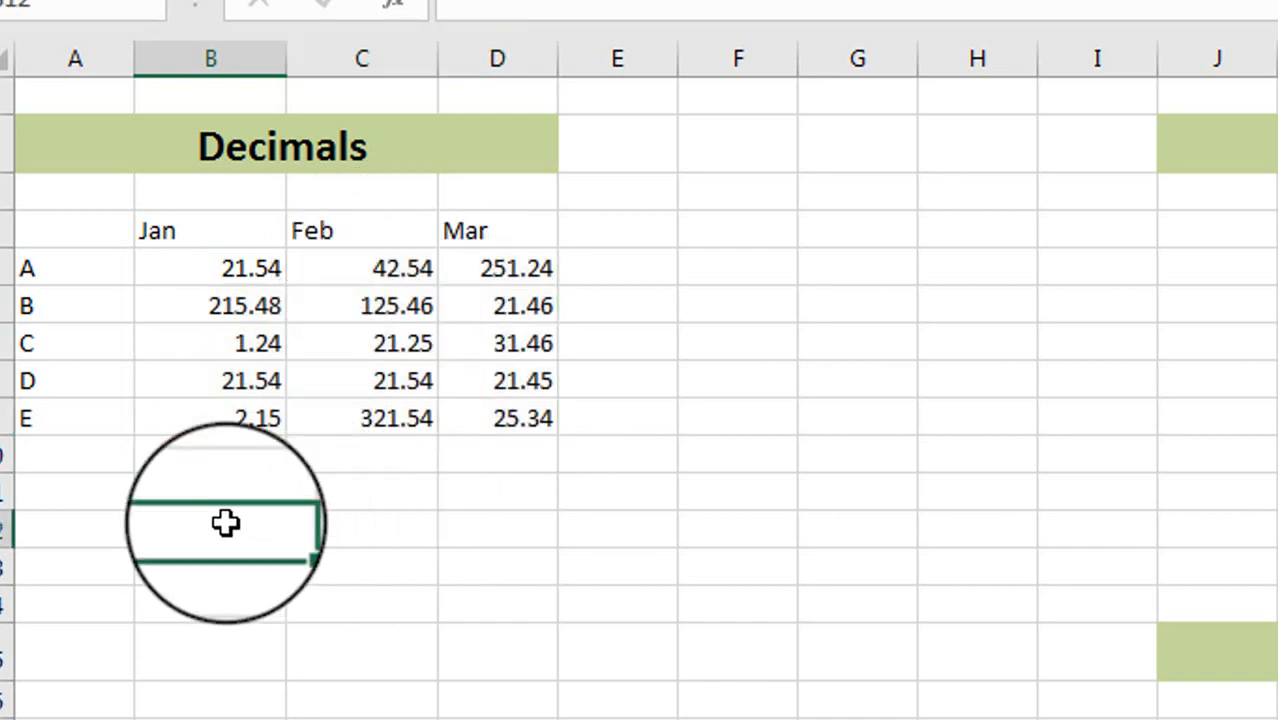
text(21.54)
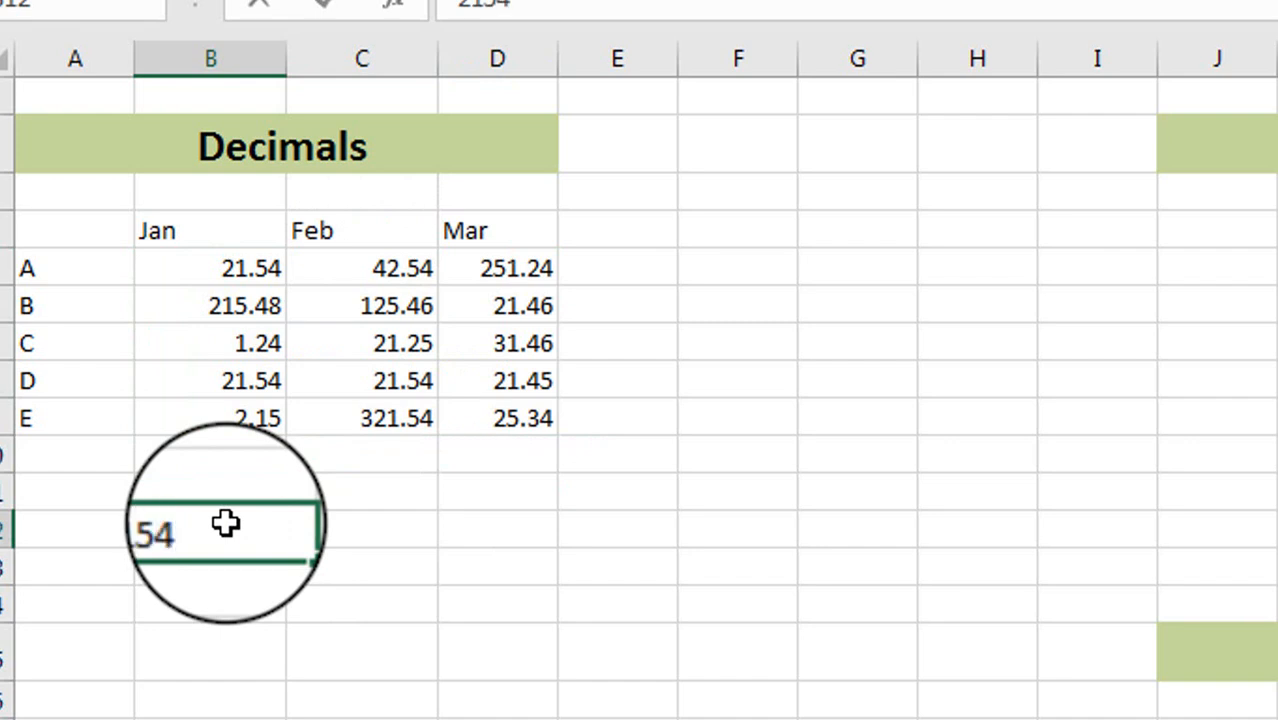
key(Return)
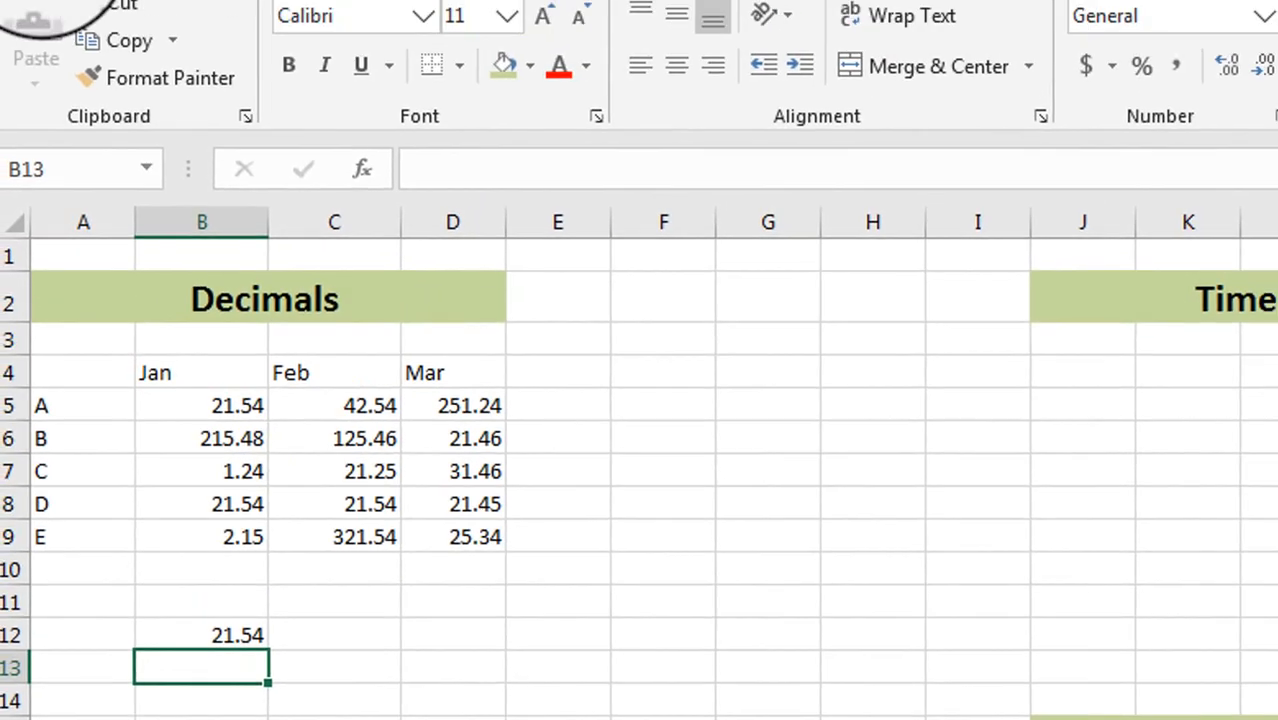
- Turn off automatic decimal point insertion in the advanced editing options
click(50, 72)
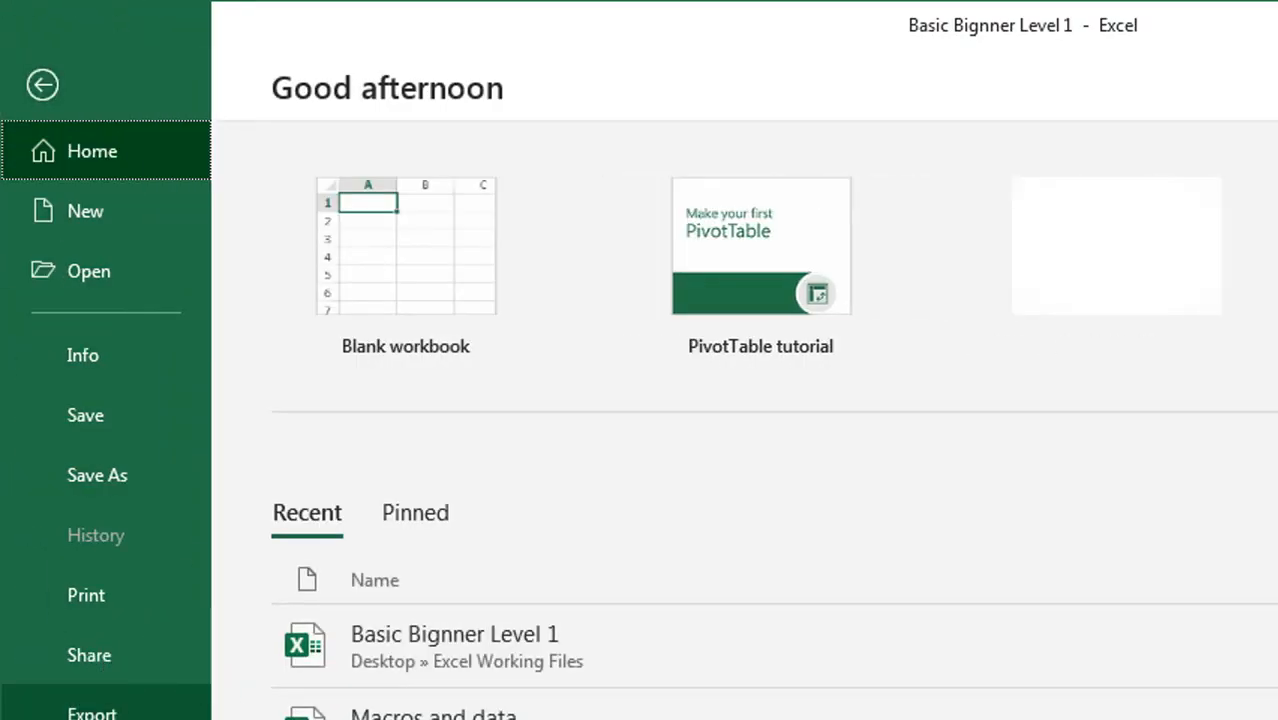
click(100, 701)
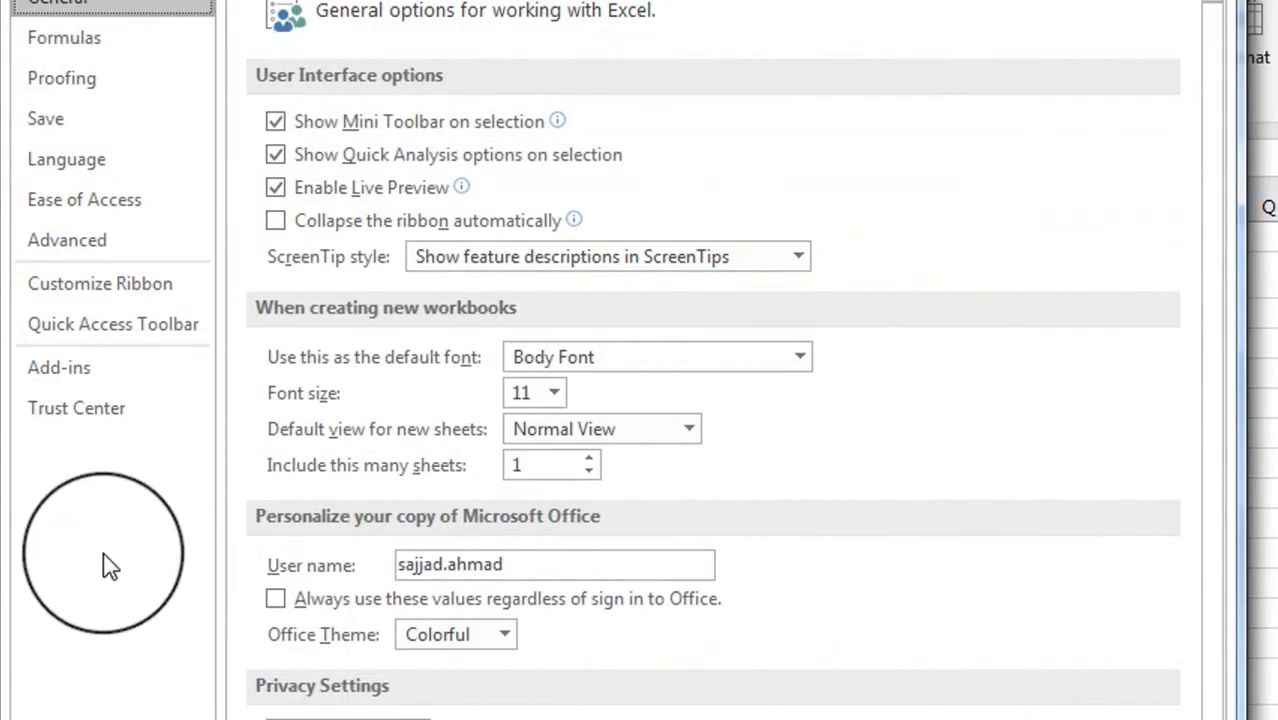
click(85, 245)
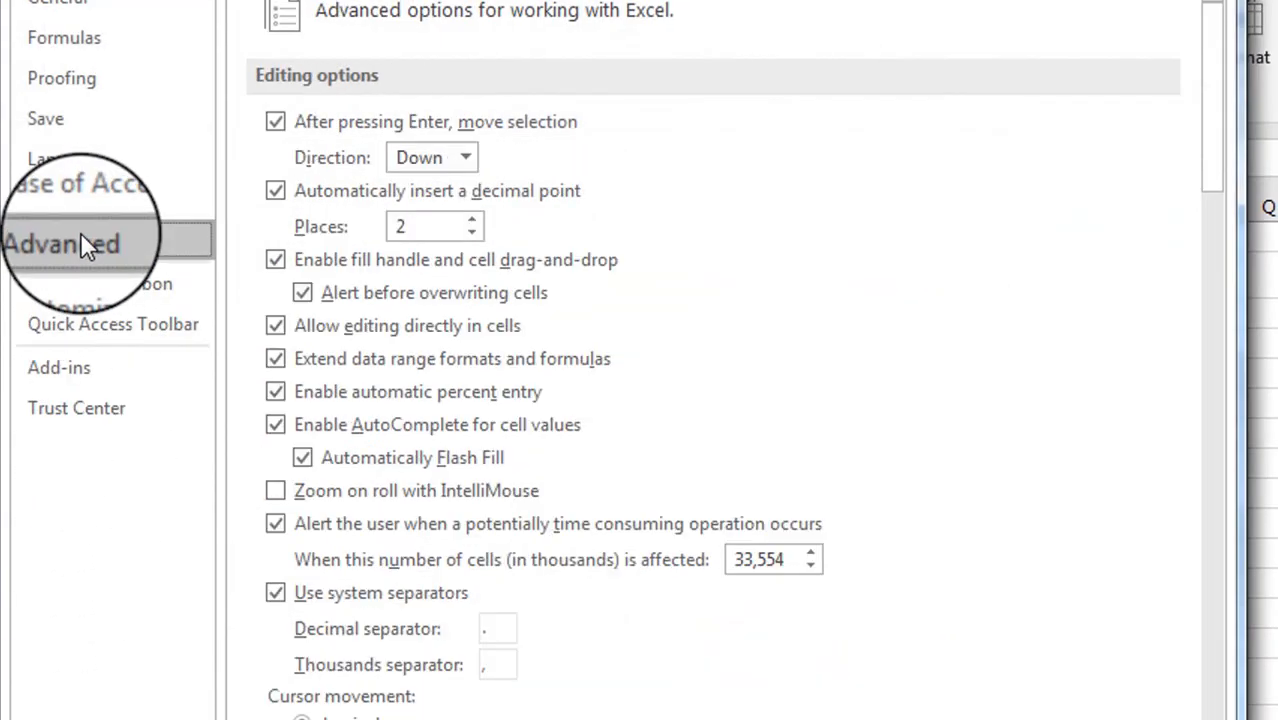
click(275, 190)
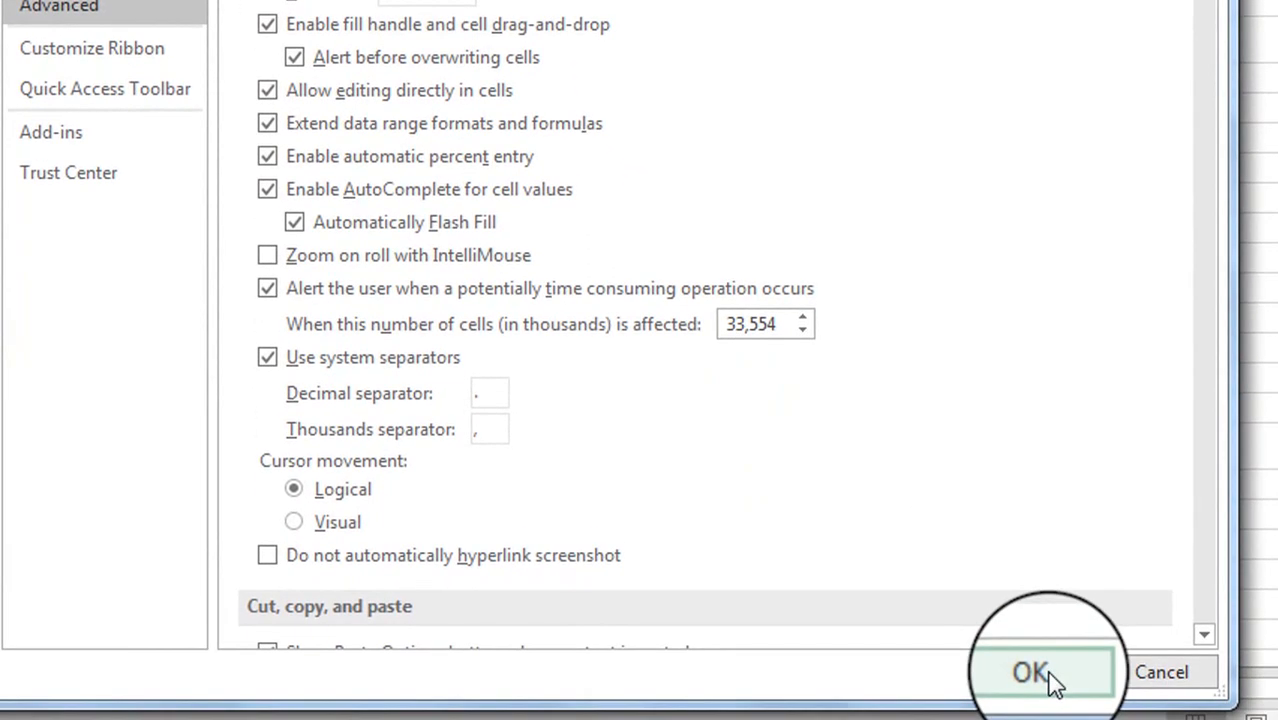
click(1050, 680)
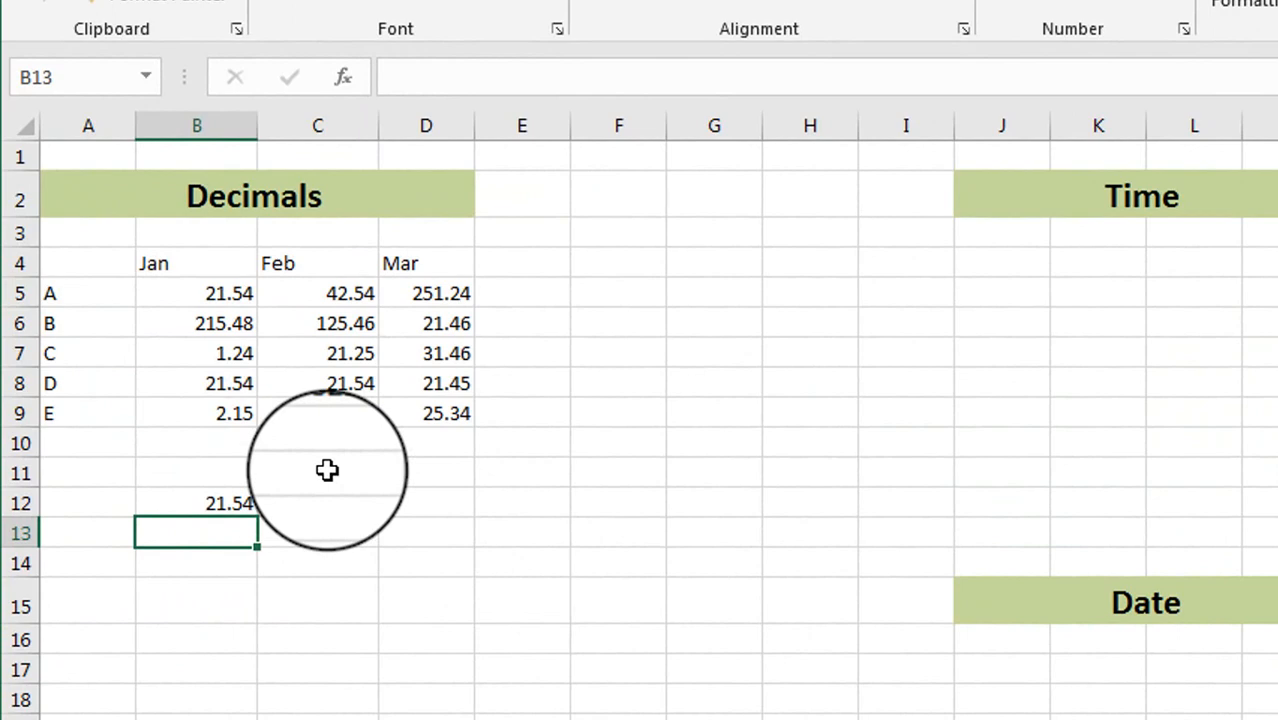
- Enter 2154 as a whole number in cell C11 to test entry without automatic decimals
click(327, 470)
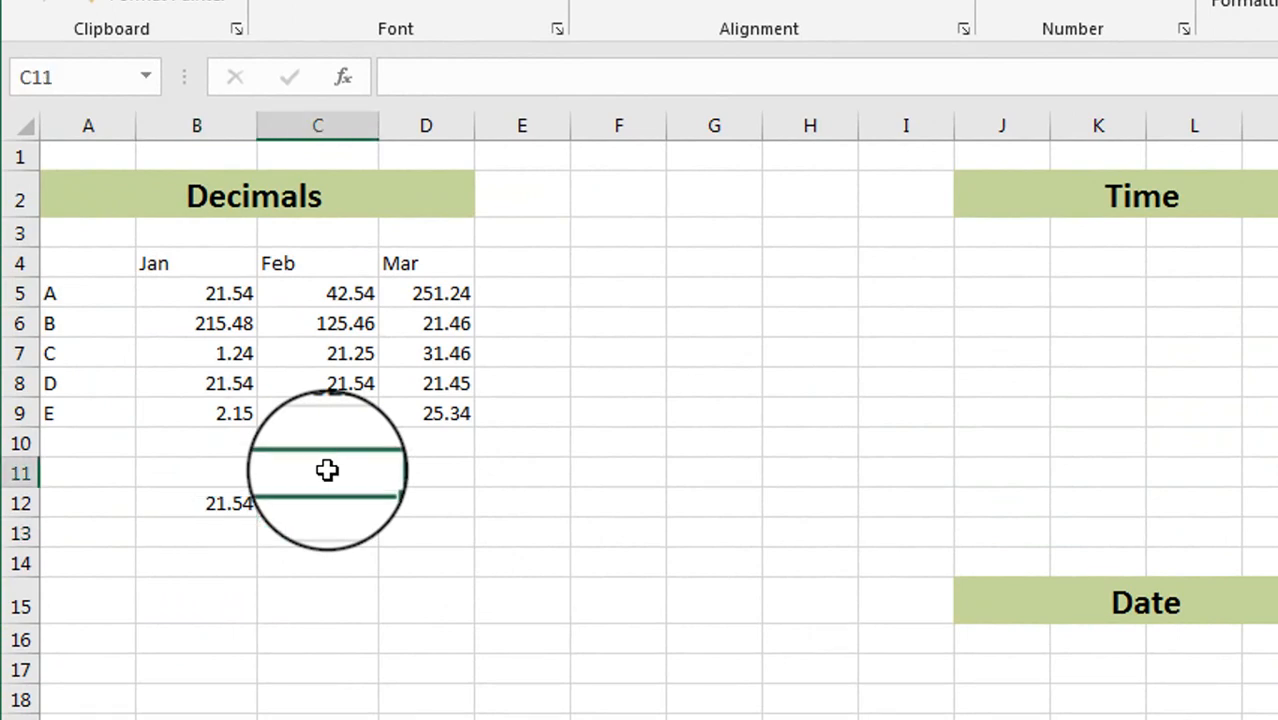
text(2154)
key(Return)
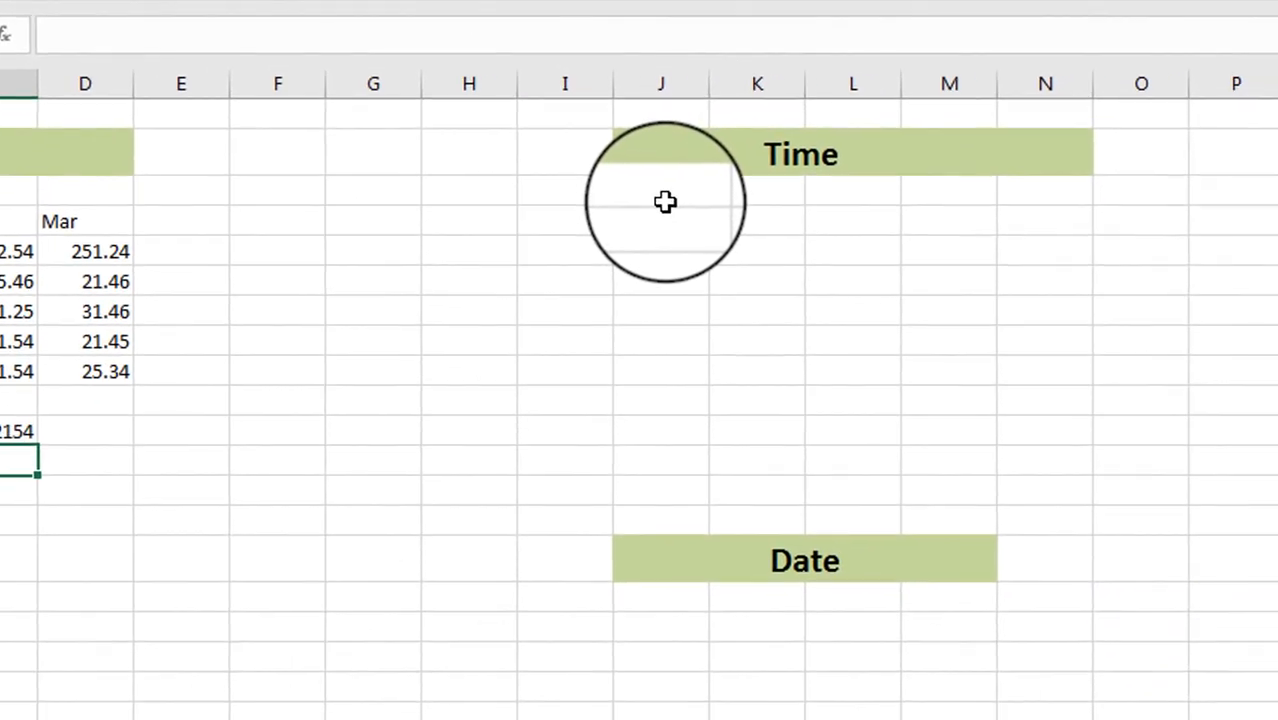
- Enter the times 4 pm, 2 pm and 3 pm in cells J3:J5 below the Time heading
click(1006, 241)
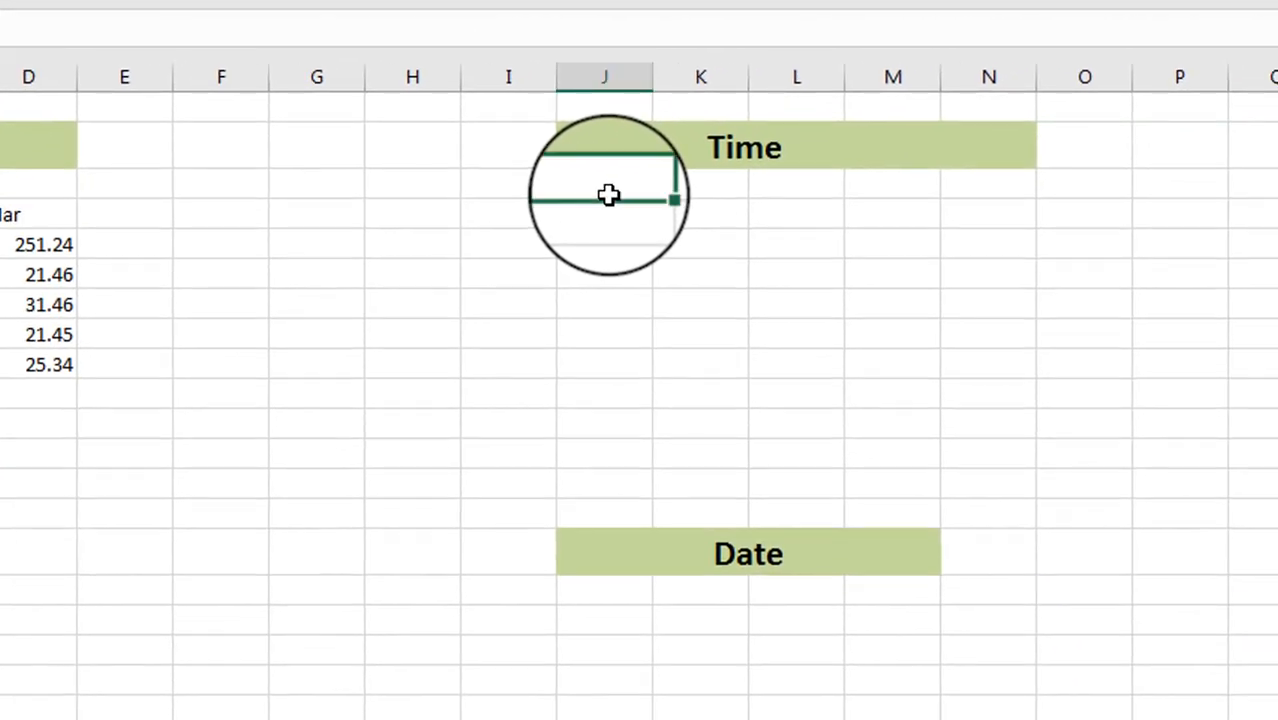
text(4 pm)
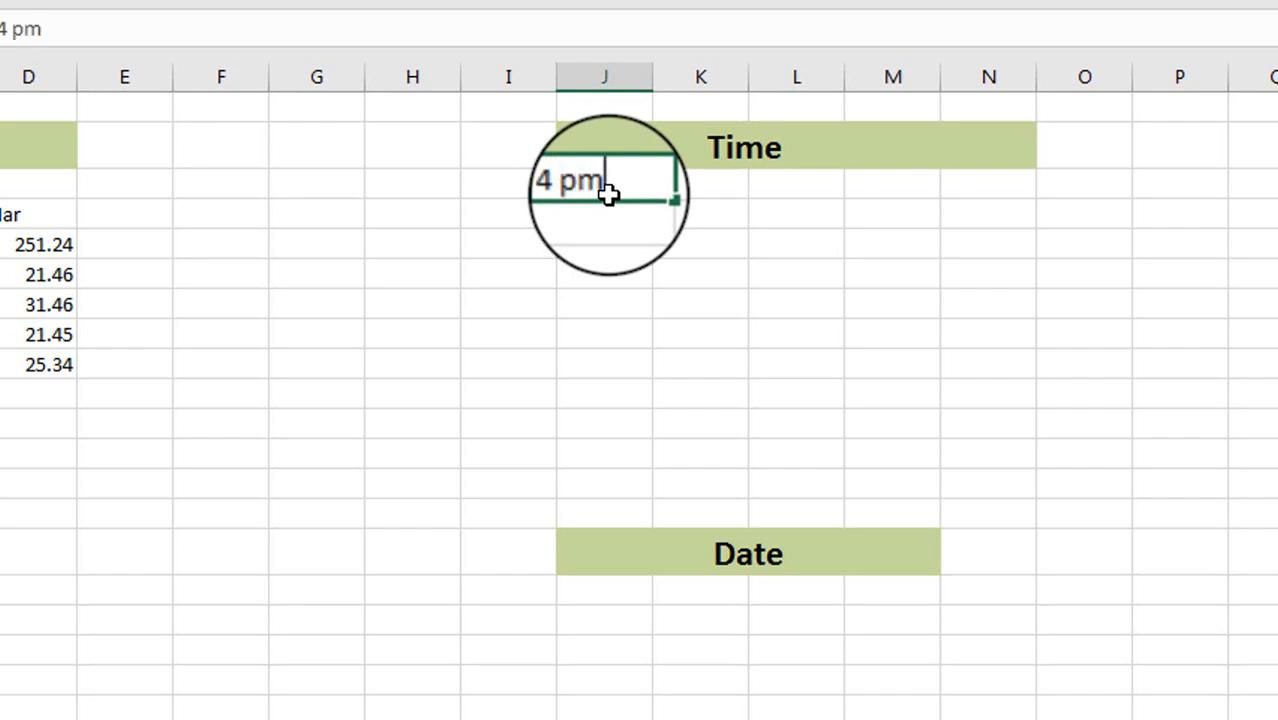
key(Return)
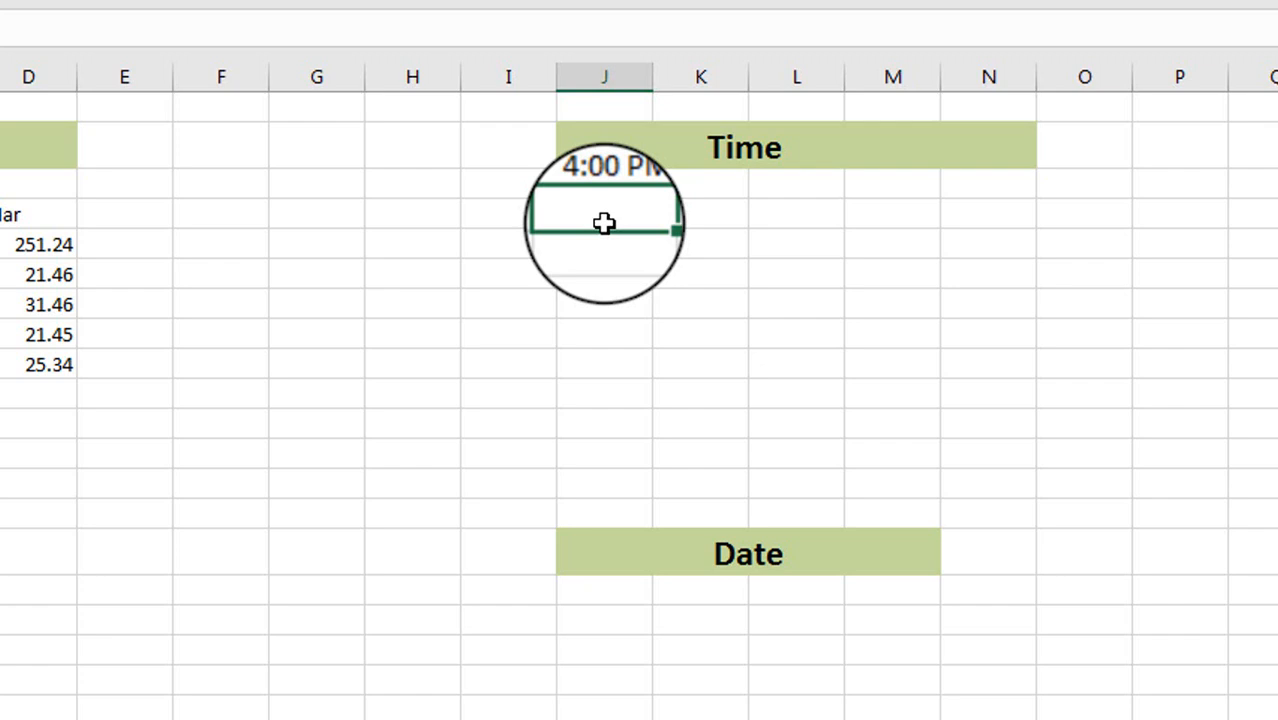
text(2)
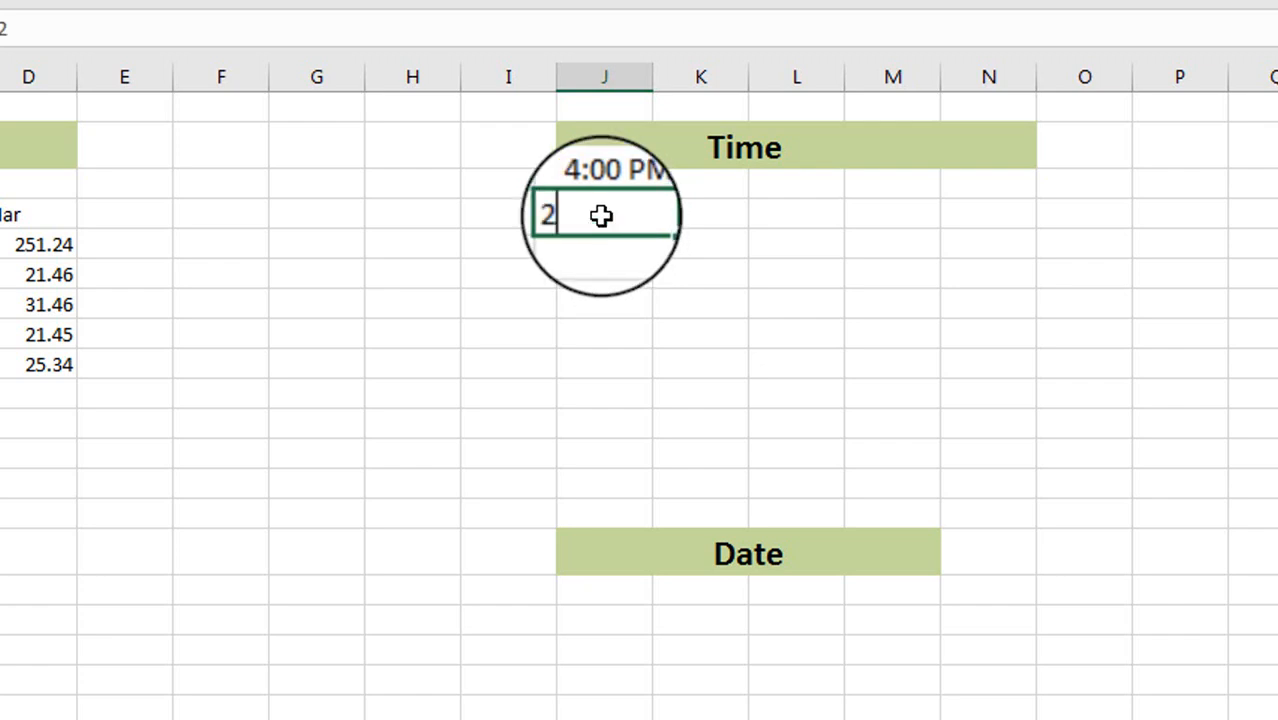
text( Pm)
key(Return)
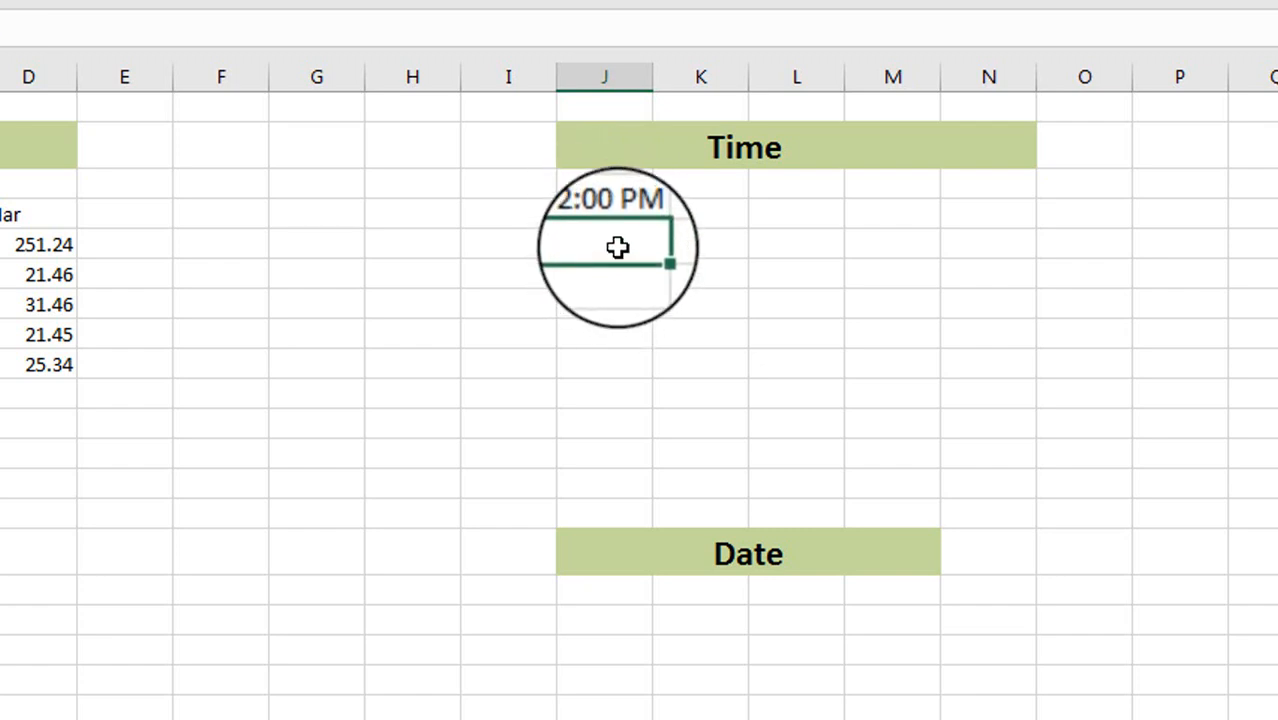
text(3 PM)
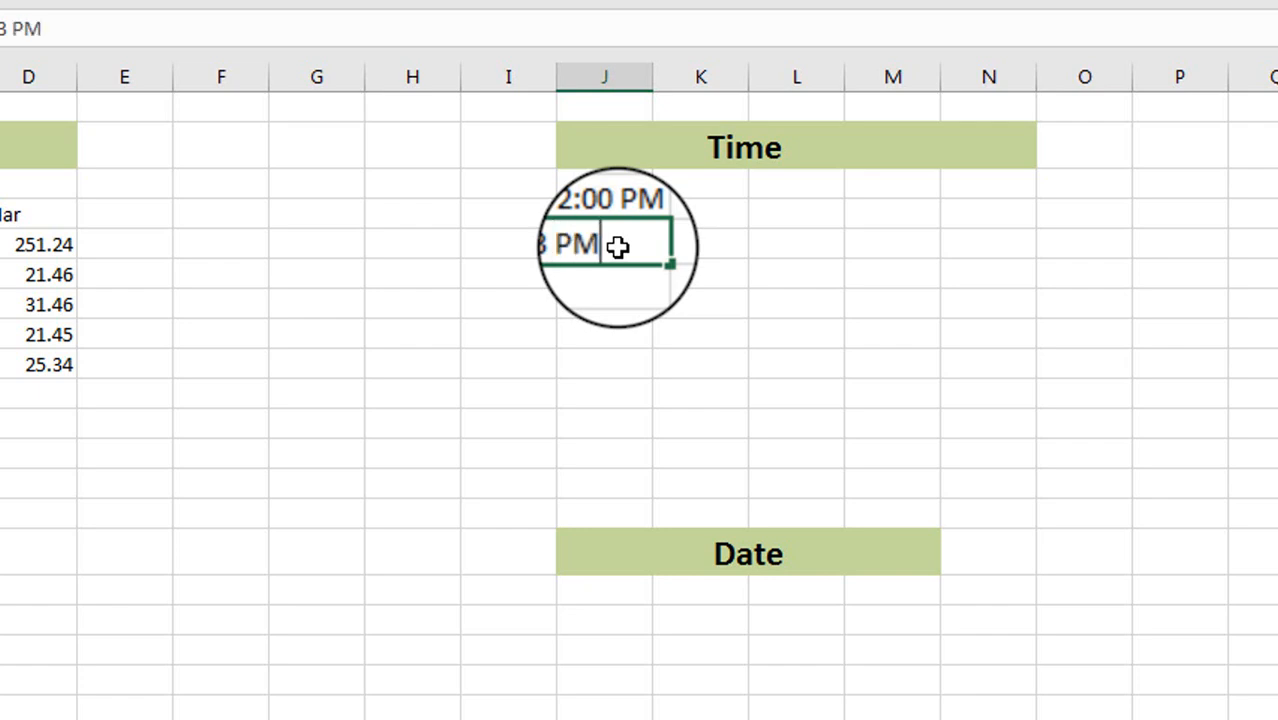
key(Return)
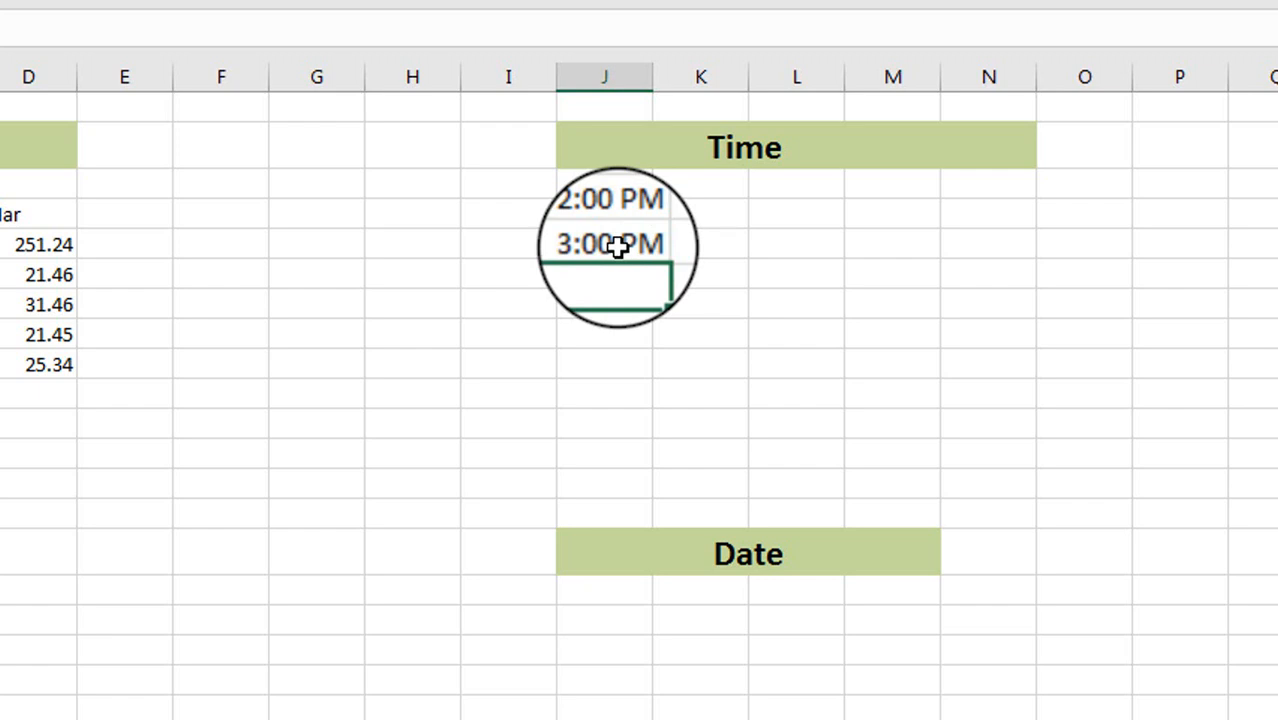
- Enter the 24-hour time 16: without minutes in cell J6, then select the cell to check its stored value
text(16)
text( PM)
key(BackSpace)
key(BackSpace)
key(BackSpace)
key(BackSpace)
text(:)
key(Return)
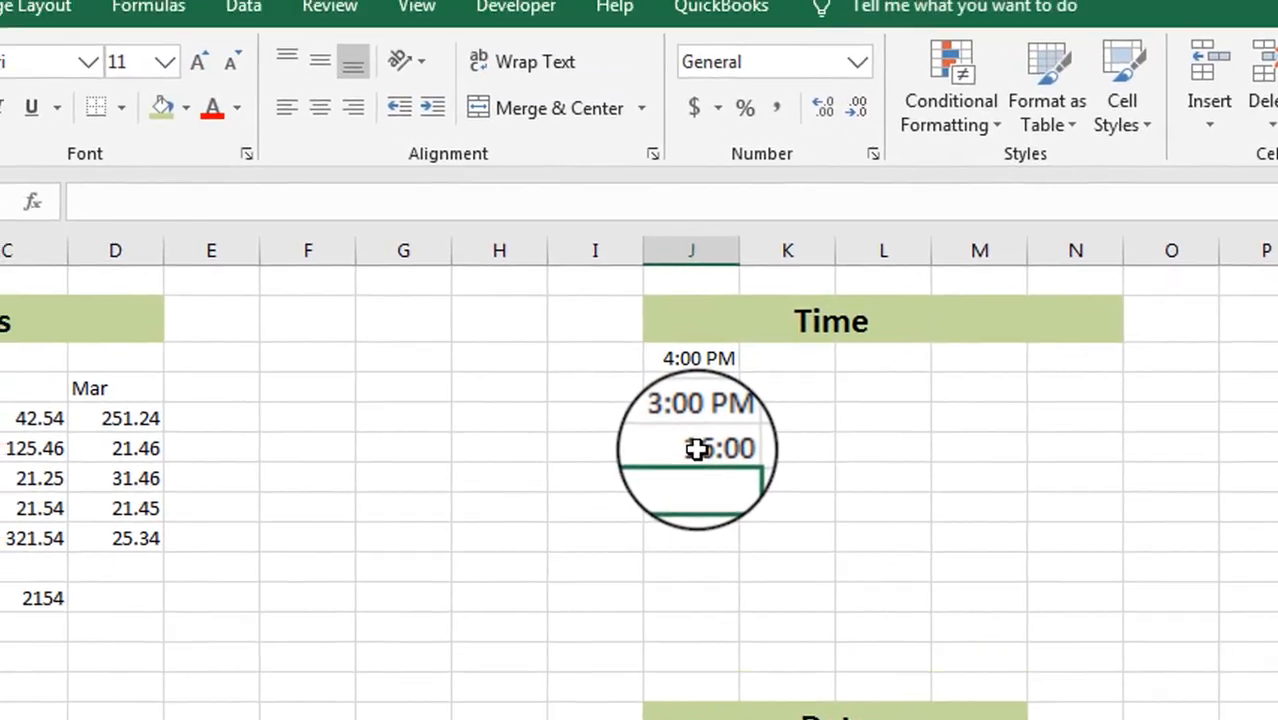
click(607, 275)
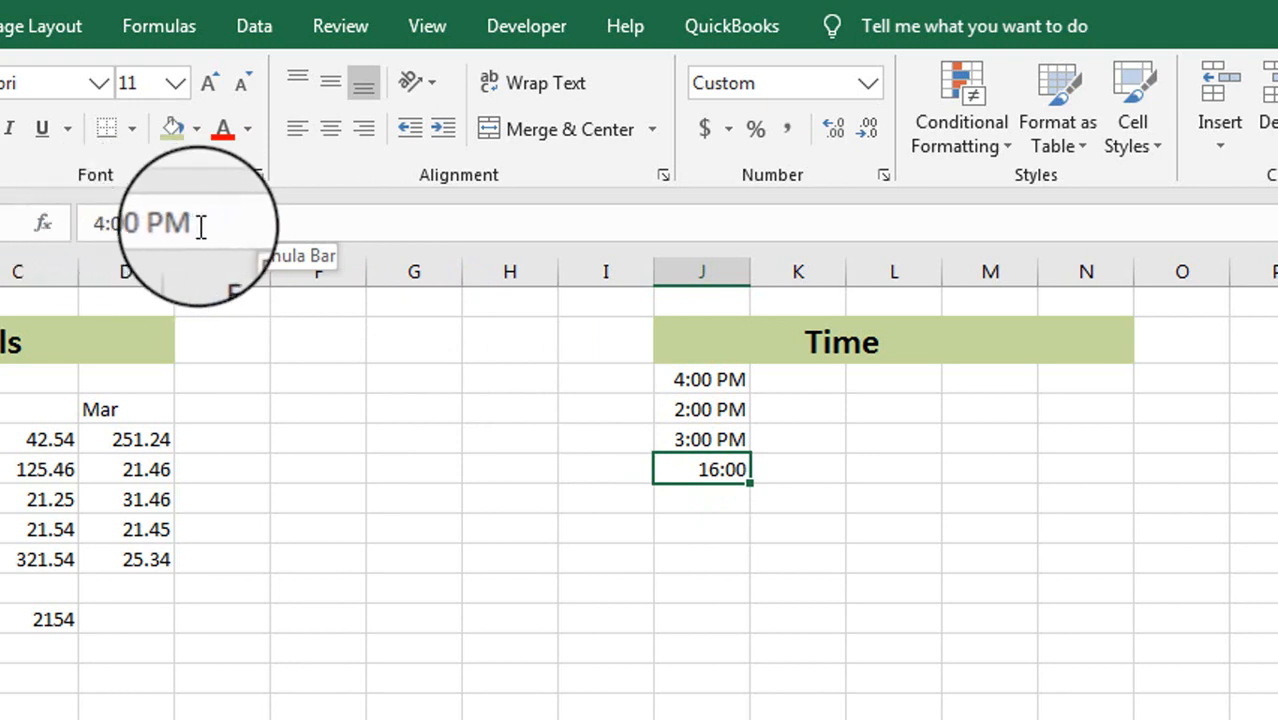
- Enter the time 5:25 in cell J7 without AM or PM and select the cell to check its stored value
click(683, 508)
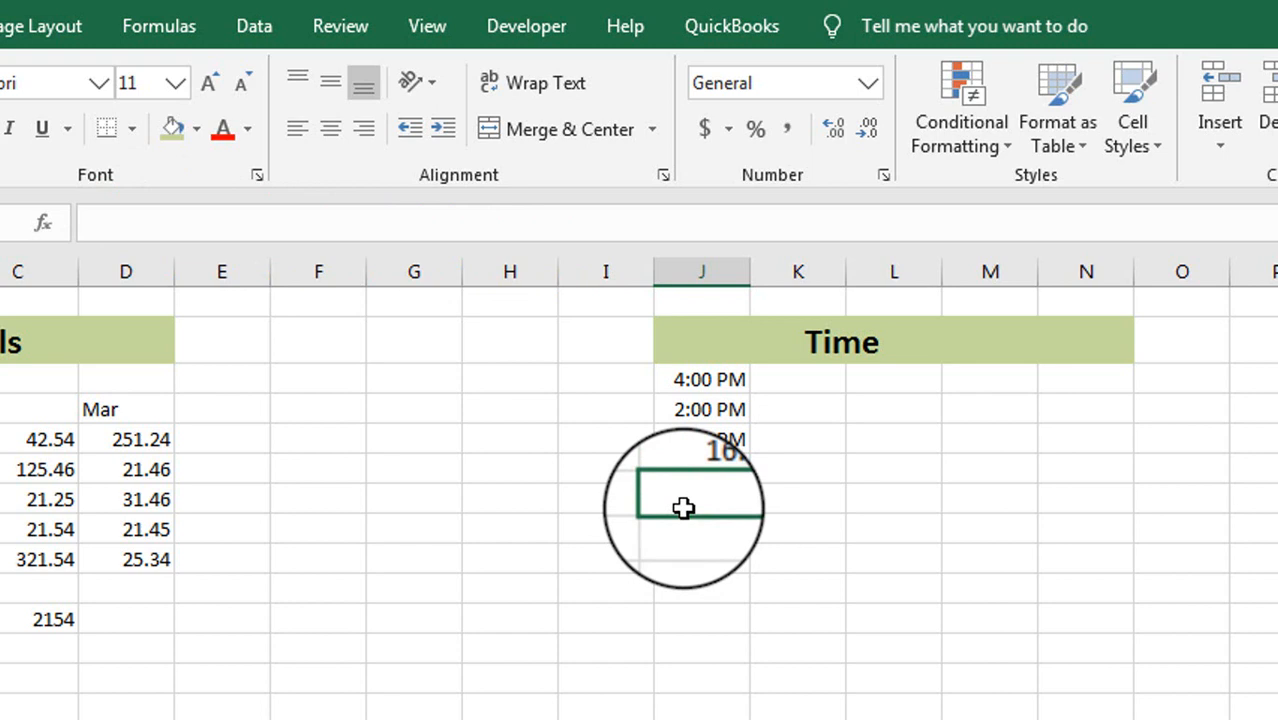
text(5:)
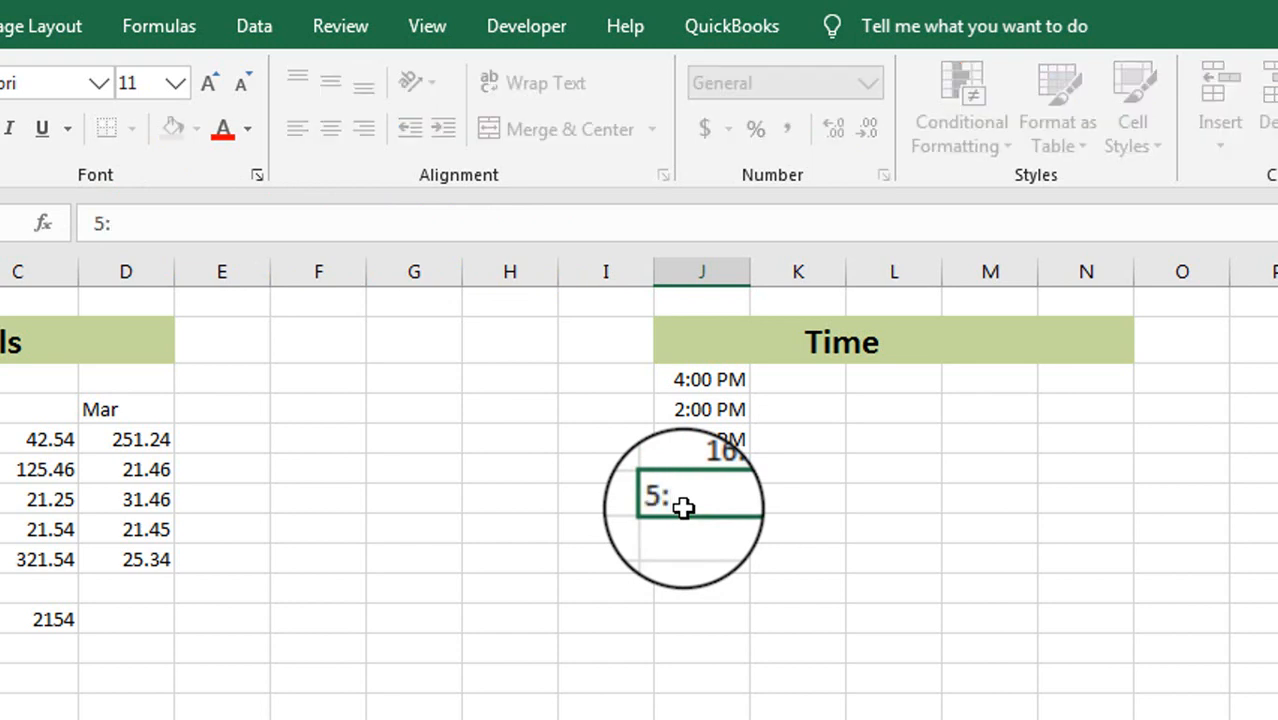
text(25)
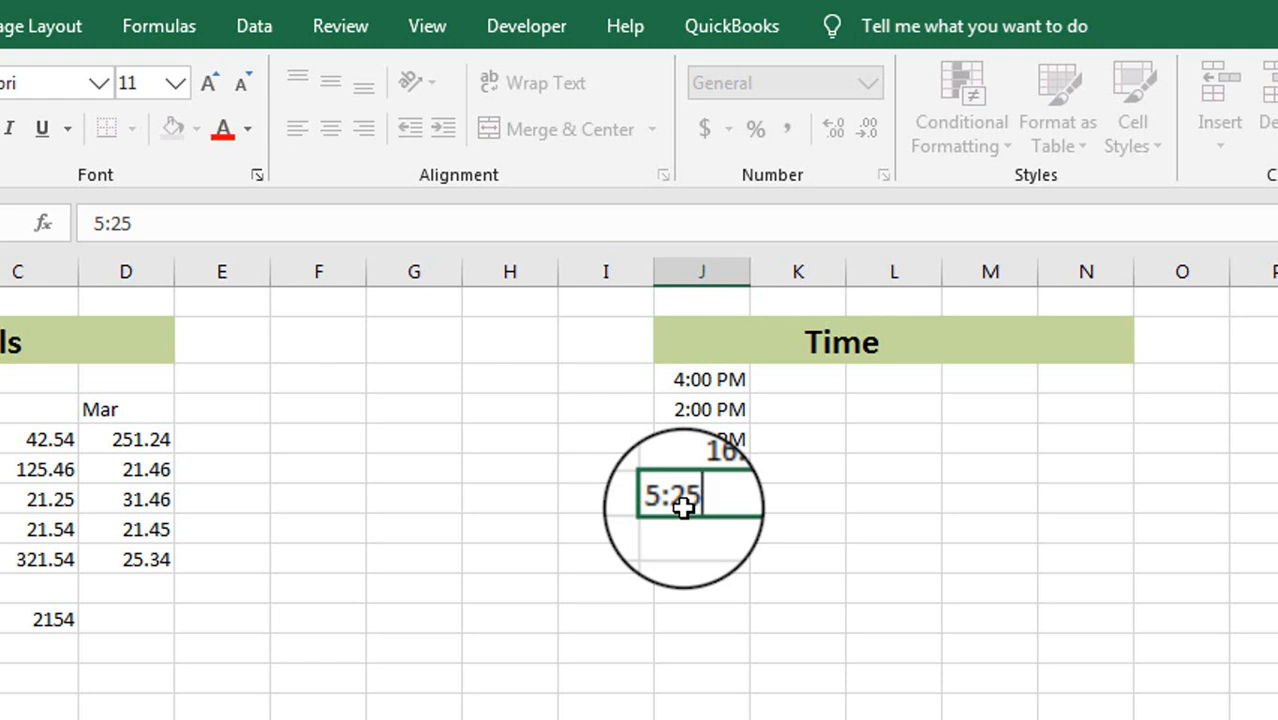
key(Return)
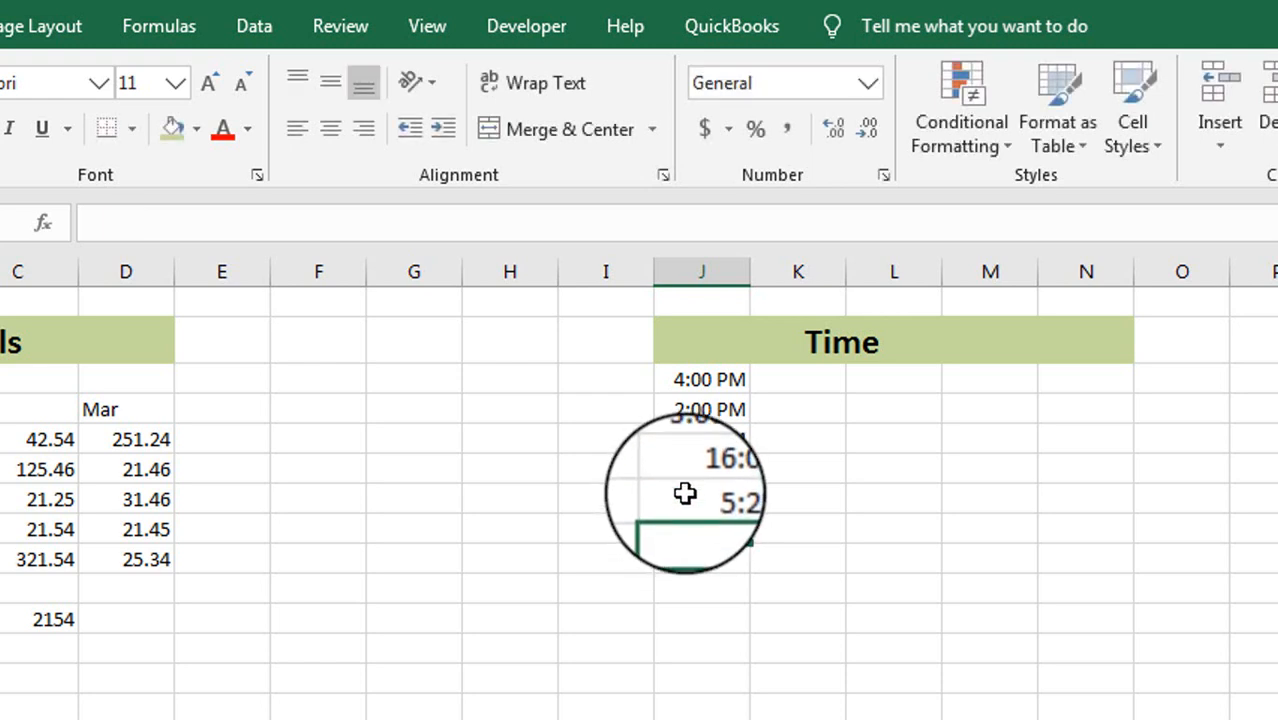
click(684, 493)
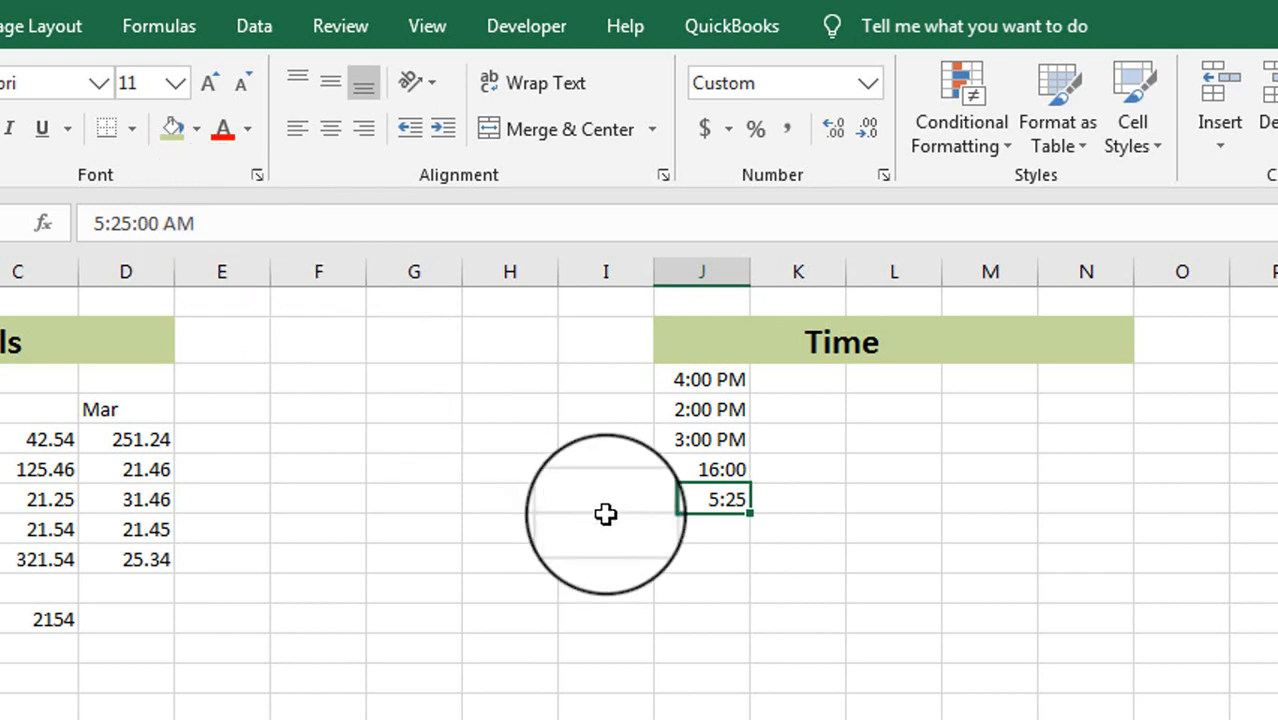
- Enter the time 13:12:25, including seconds, in cell J8 and select the cell to check it
click(711, 528)
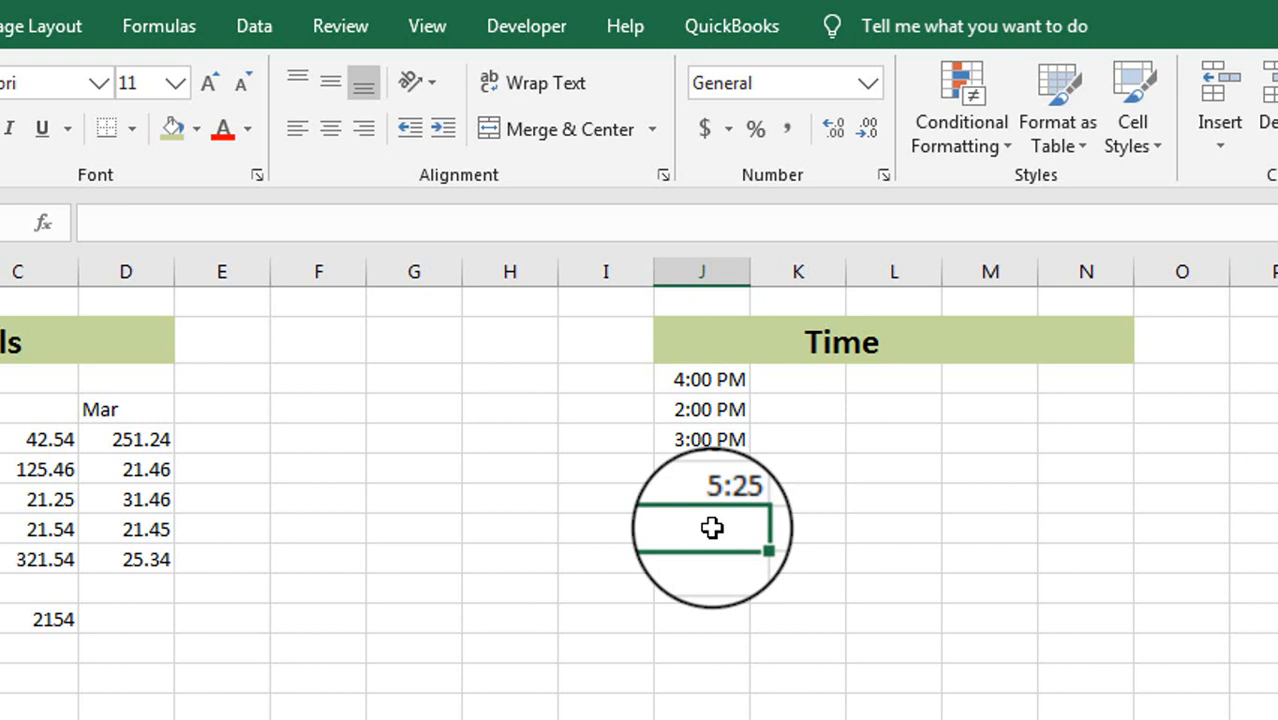
text(1)
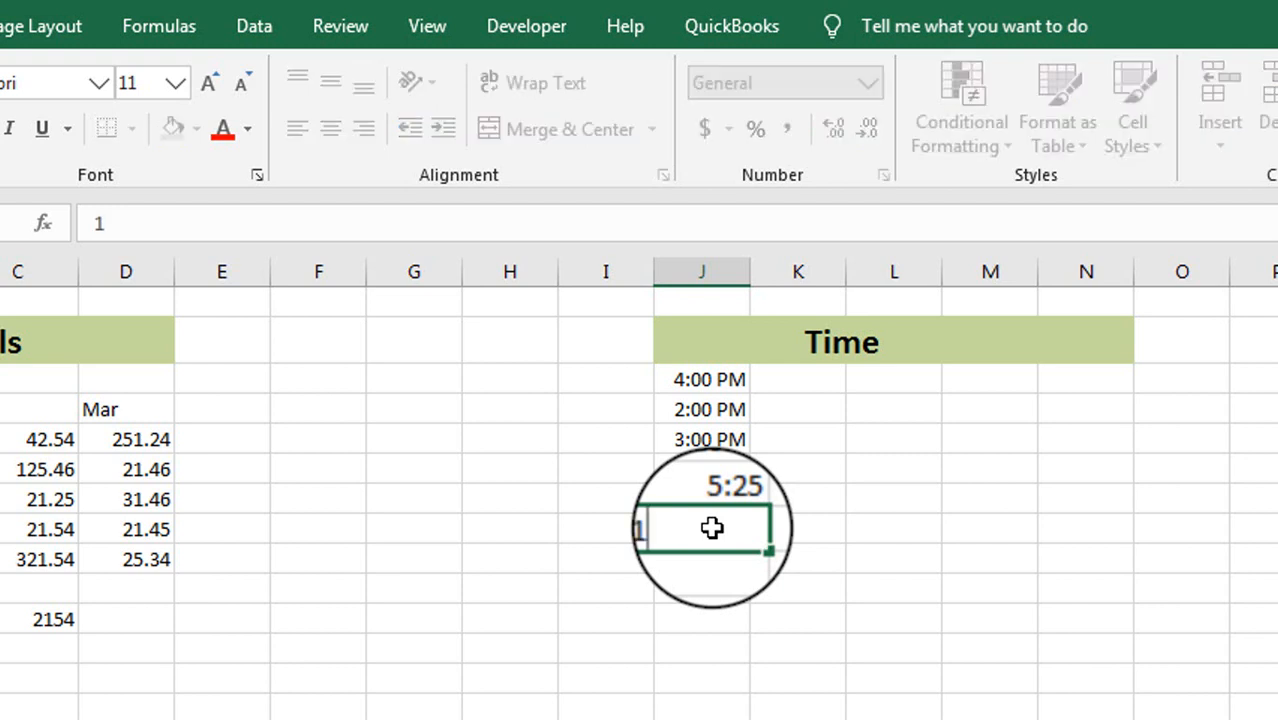
text(3:12:)
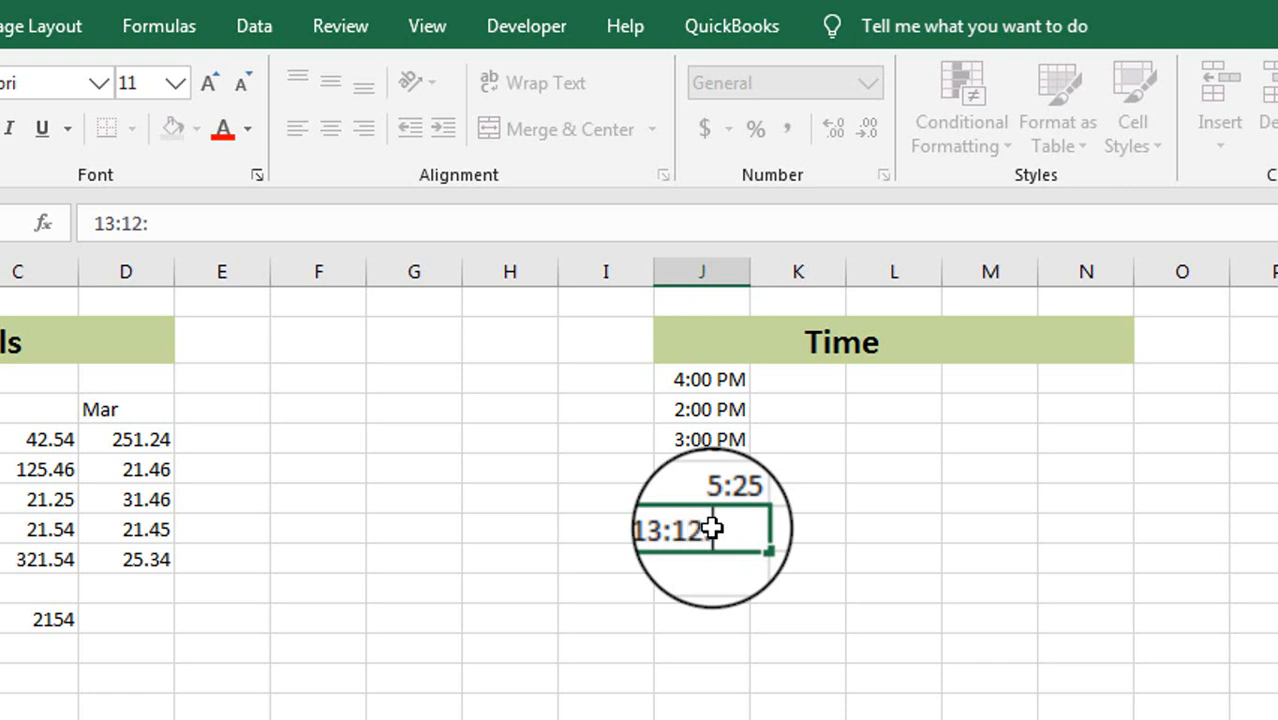
text(25)
key(Return)
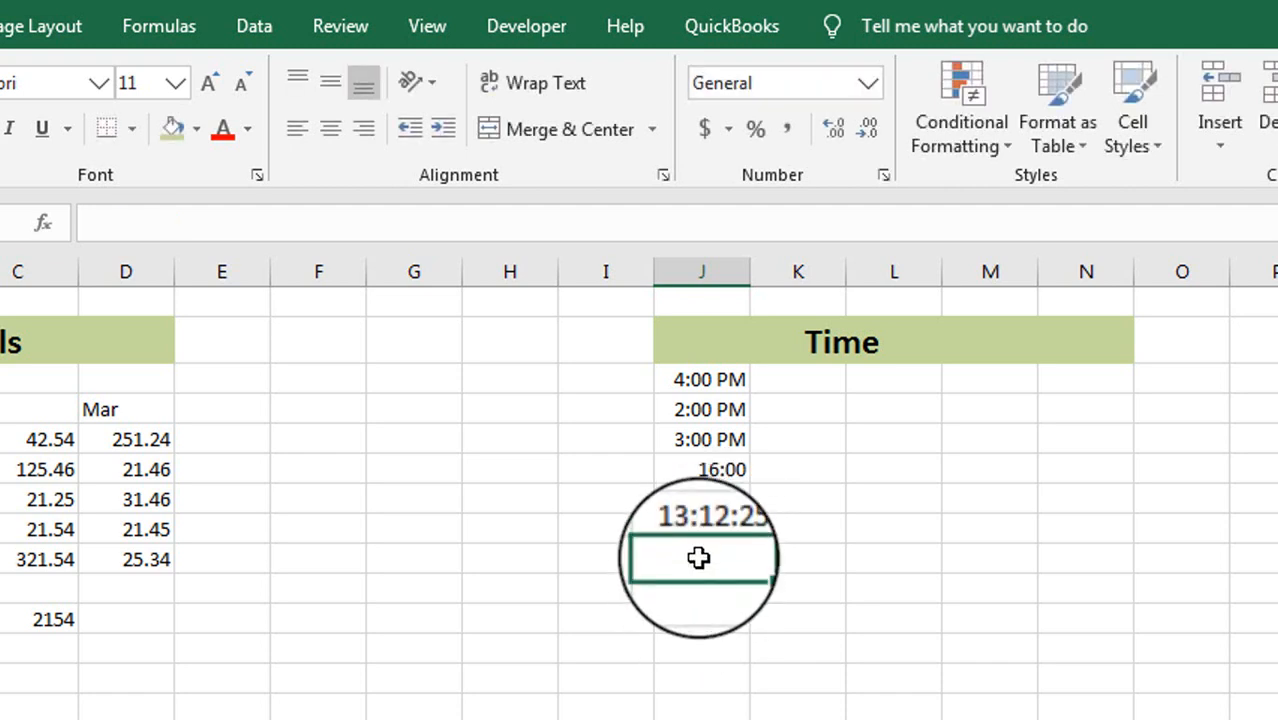
click(693, 529)
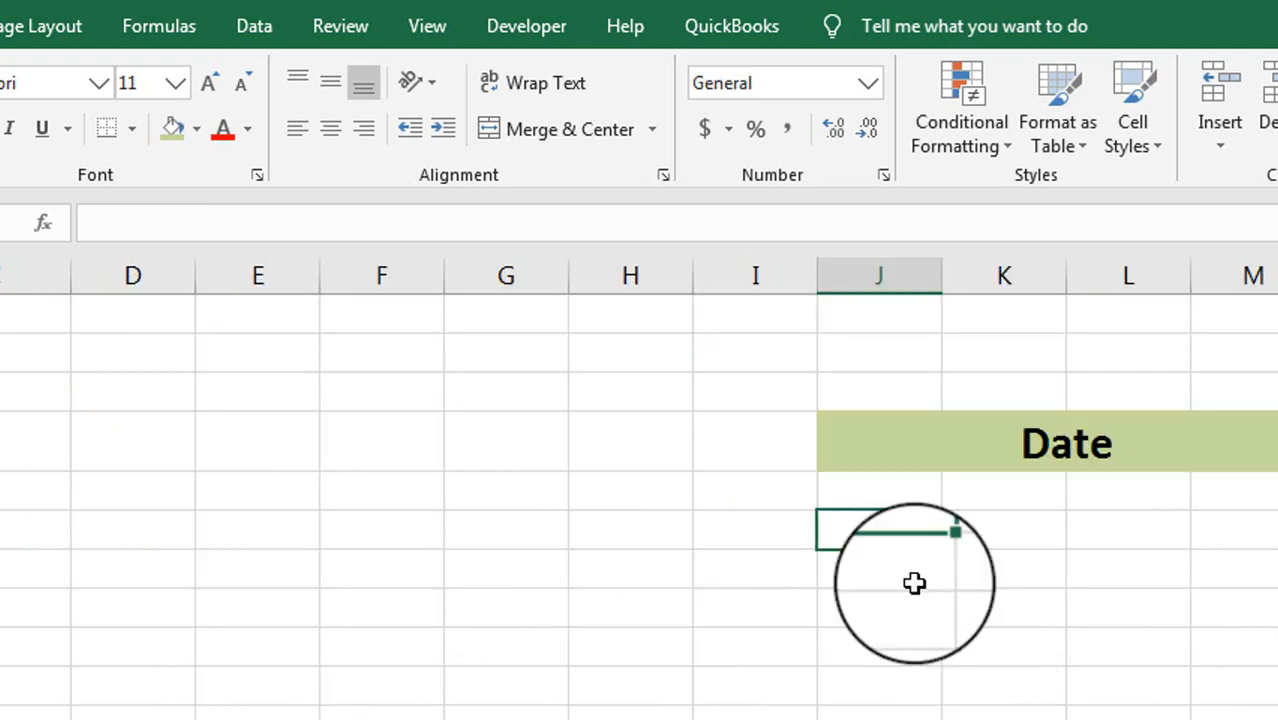
- Apply the Short Date format to the eleven rows below the Date heading in columns J to M
click(874, 485)
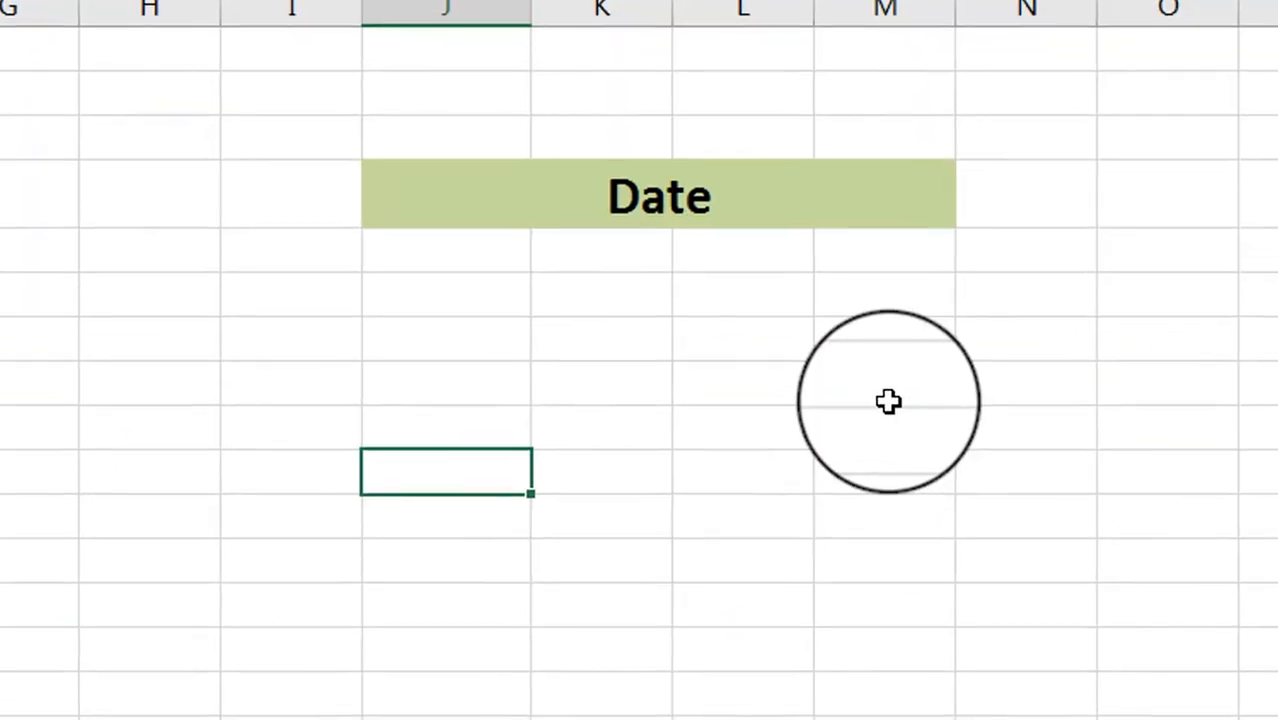
click(433, 262)
mouse_move(433, 262)
mouse_down()
mouse_move(807, 294)
mouse_move(921, 326)
mouse_move(888, 711)
mouse_up()
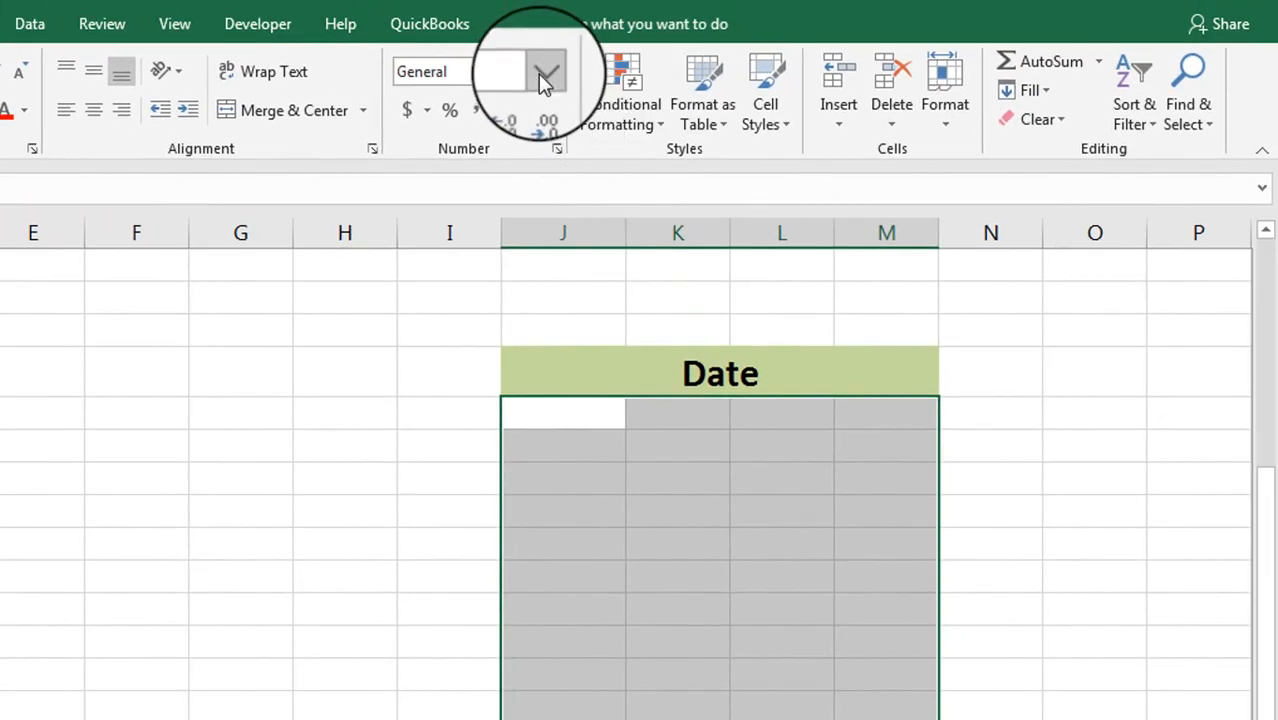
click(539, 74)
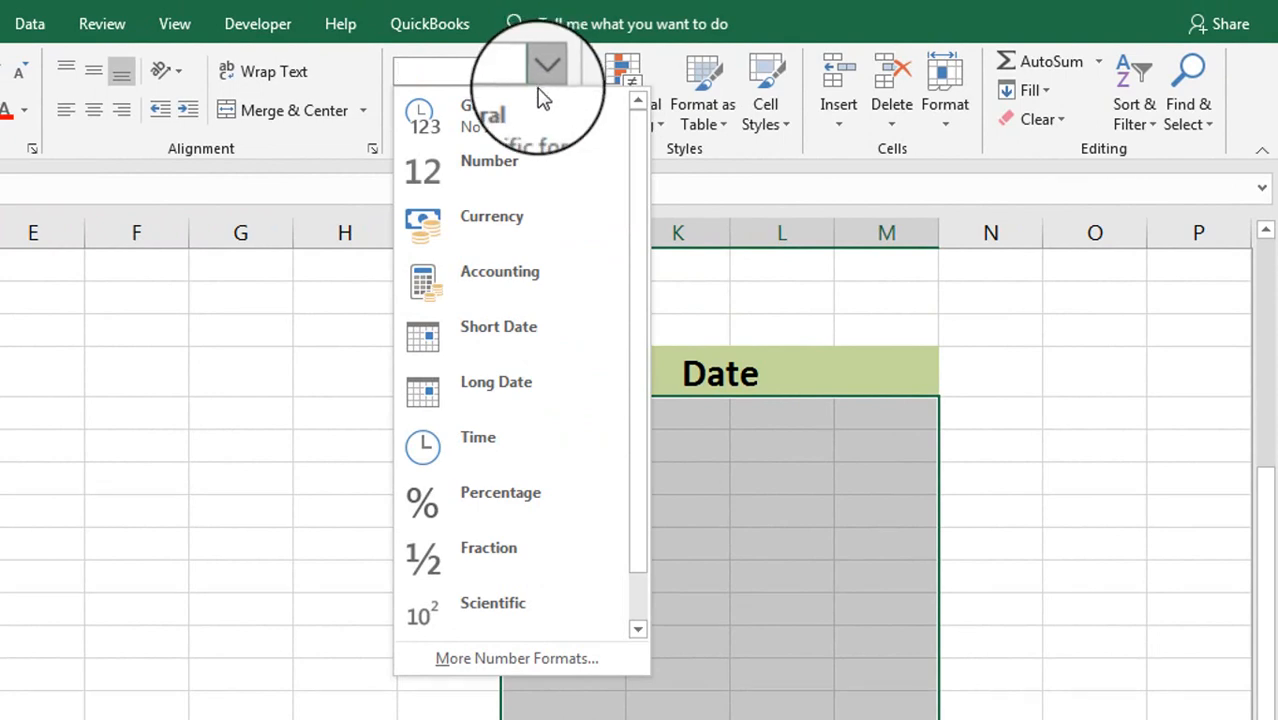
click(505, 340)
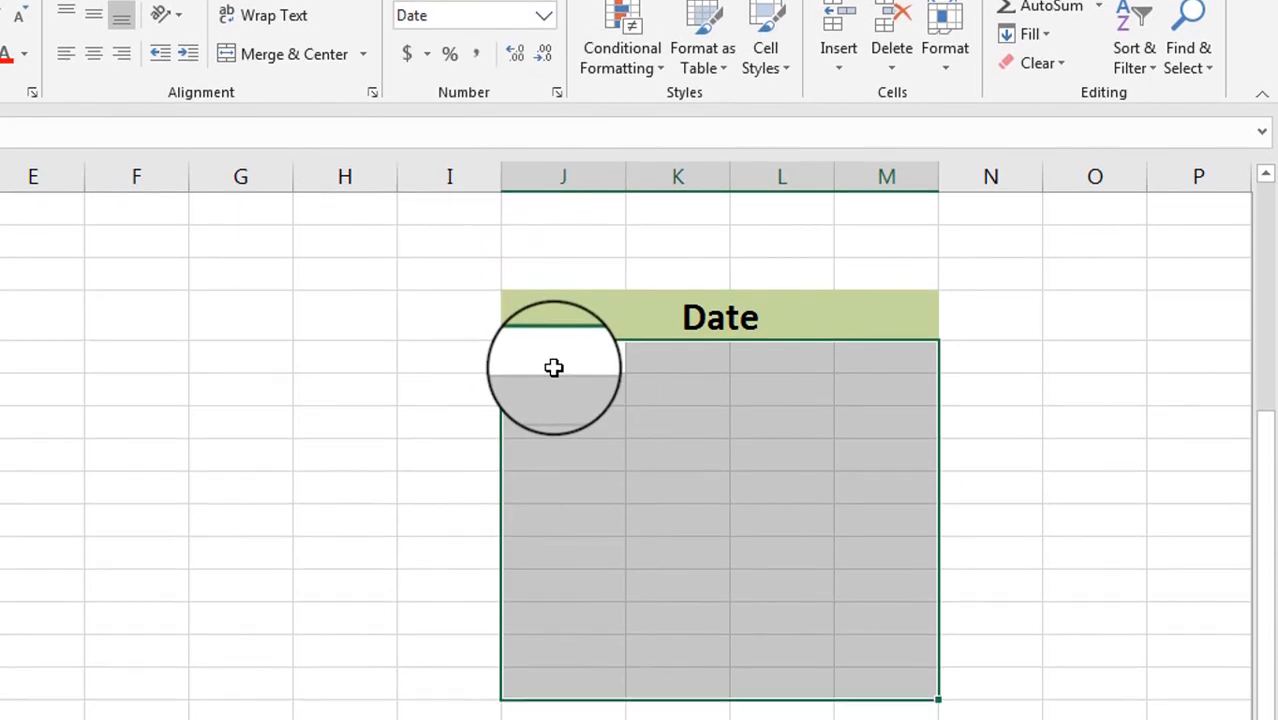
- Enter November 8, 2013 in the first cell of column J below the Date heading and select it to check the date
click(554, 421)
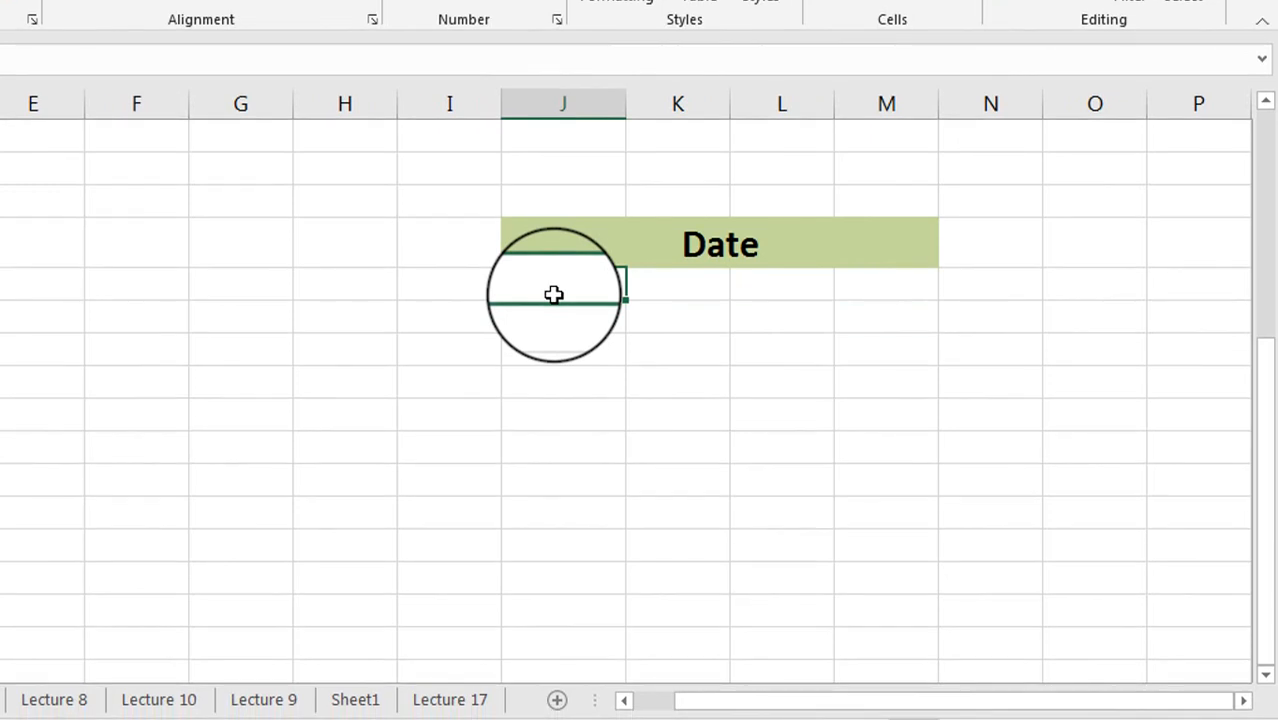
text(Novembe)
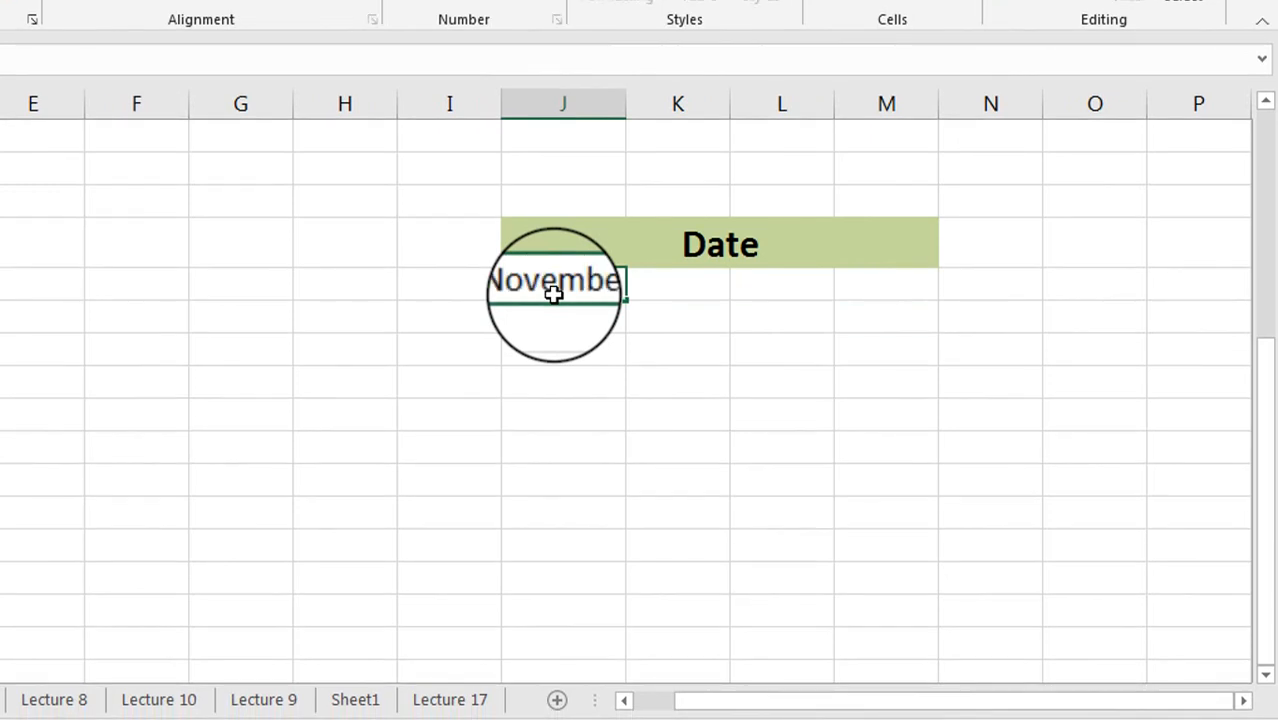
text(r 3, 2013)
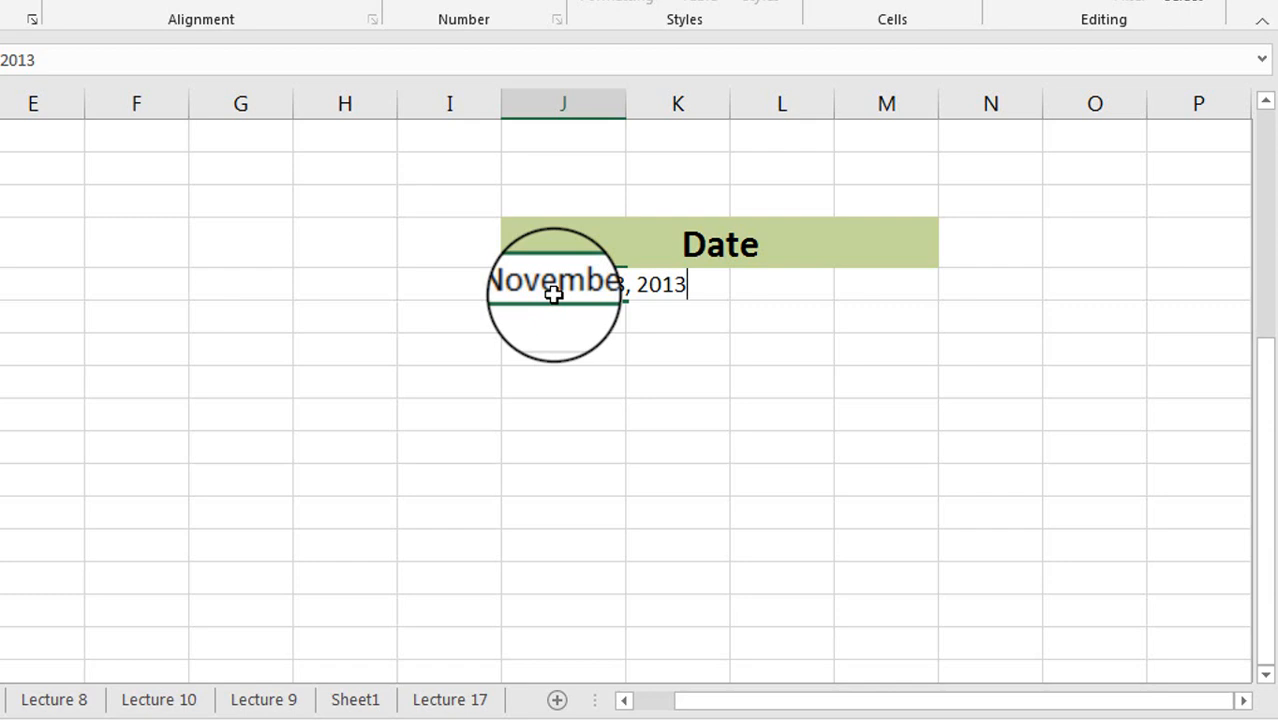
key(Return)
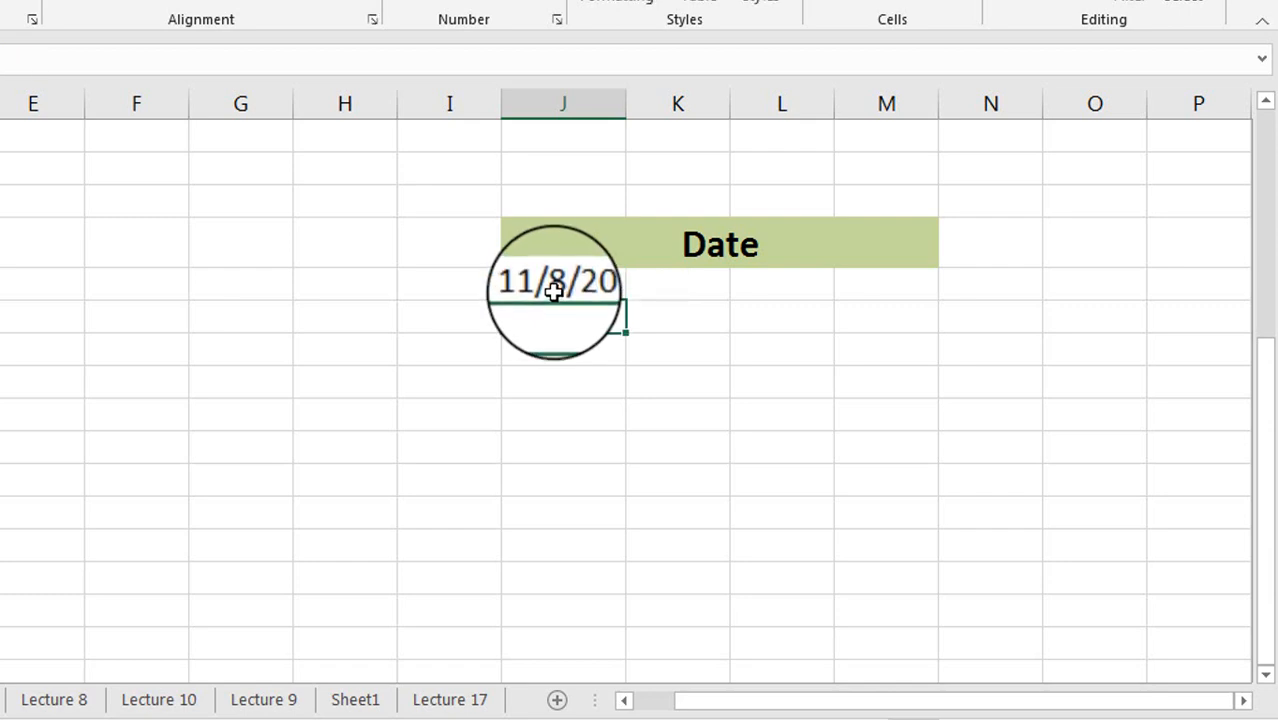
click(553, 287)
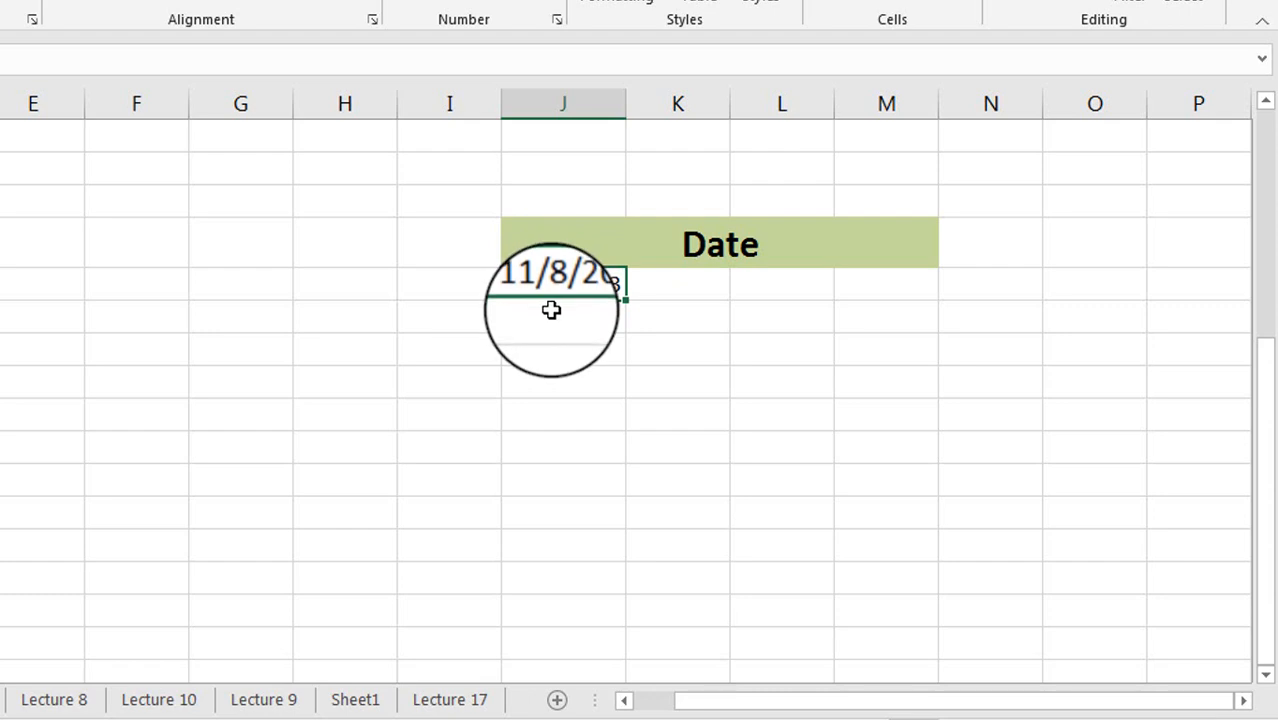
- Enter the date 12/4/2019 in the second cell of column J below the Date heading
click(551, 310)
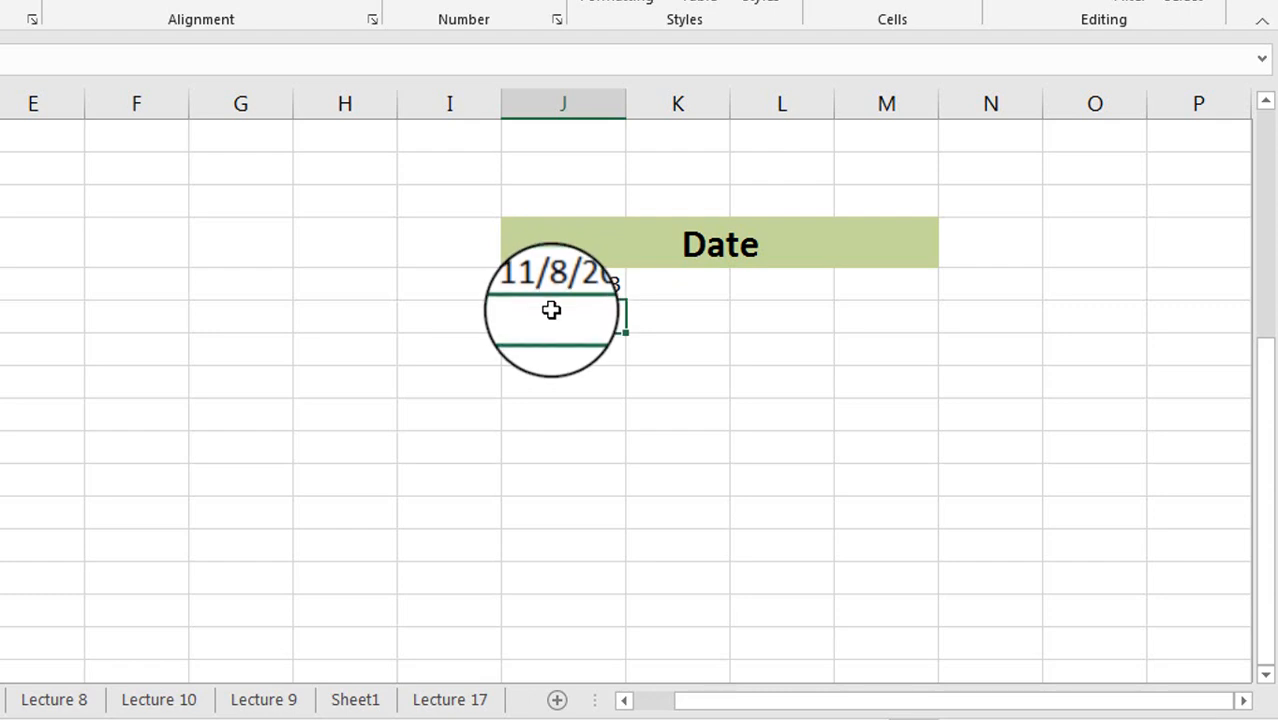
text(12/)
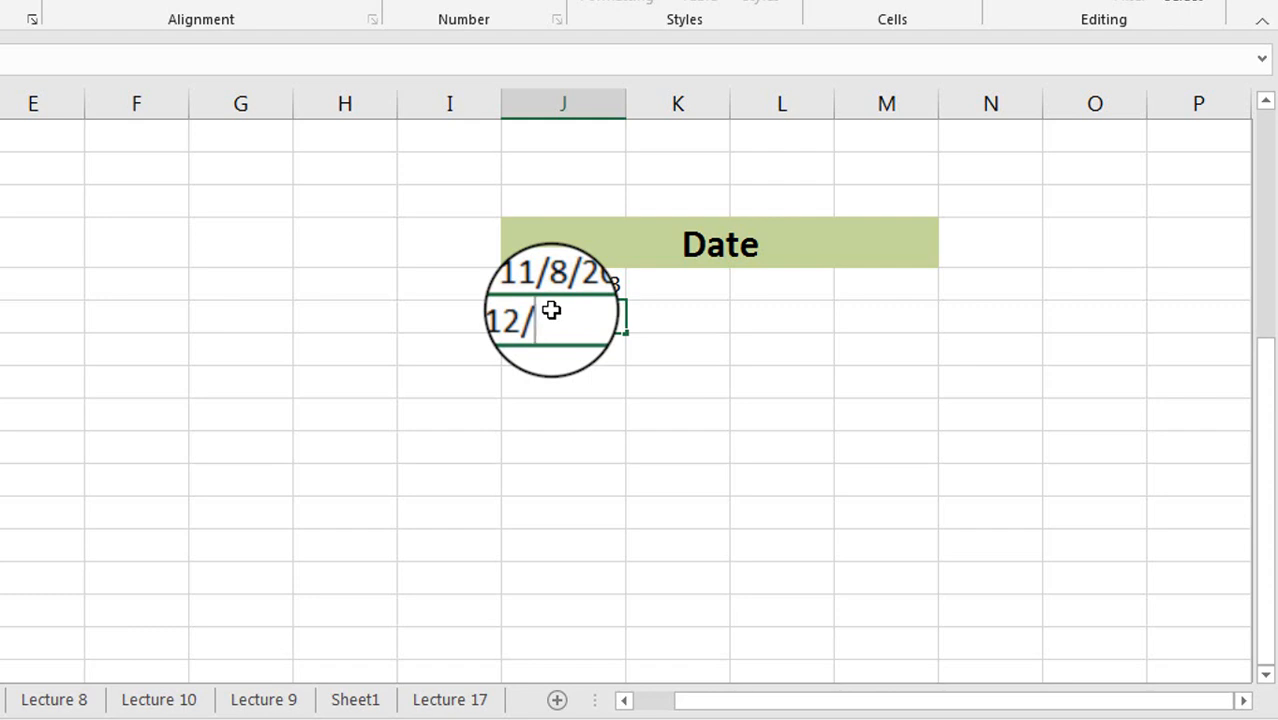
text(4/201)
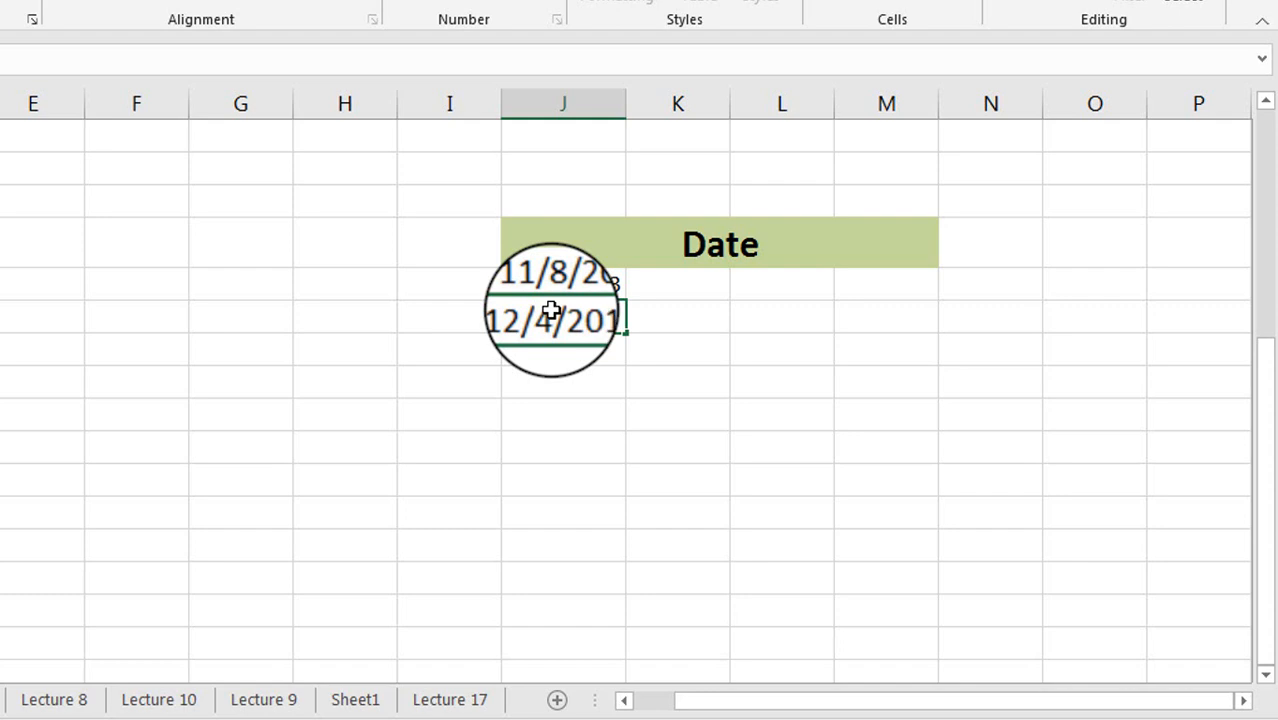
text(9)
key(Return)
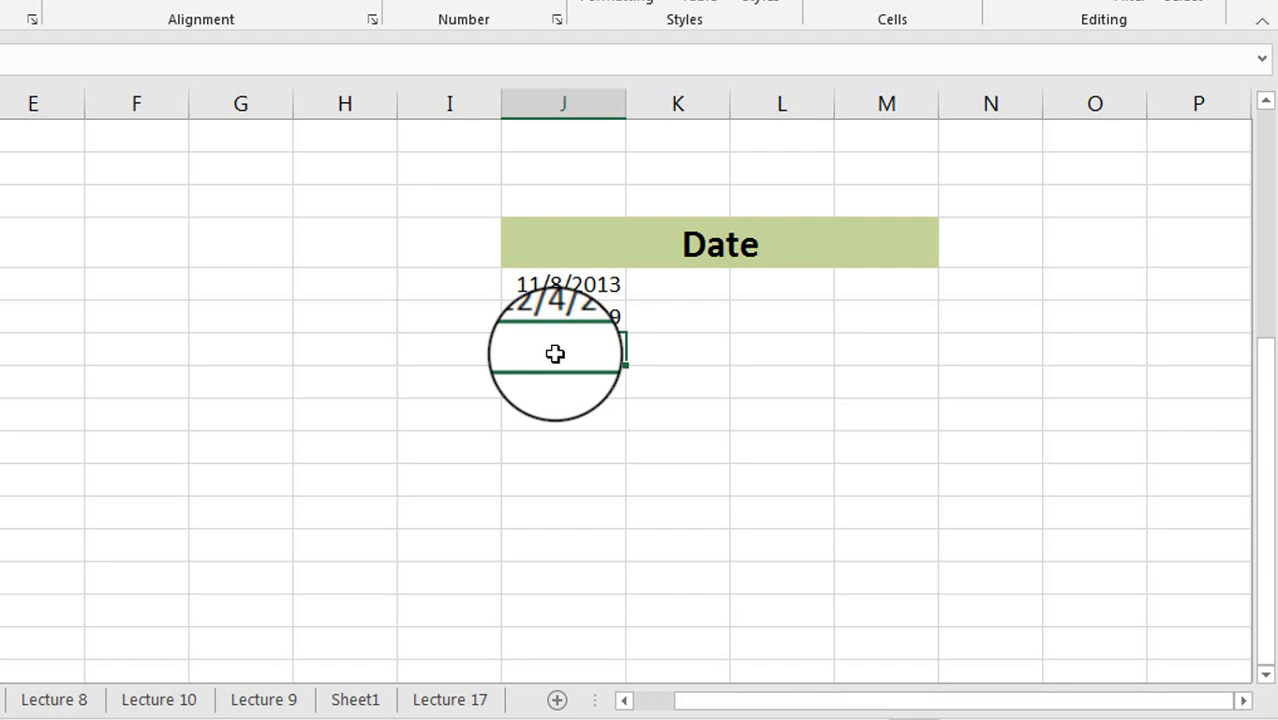
- Enter the date 8-Nov-2015 in the third cell of column J below the Date heading and select it to check the date
text(8)
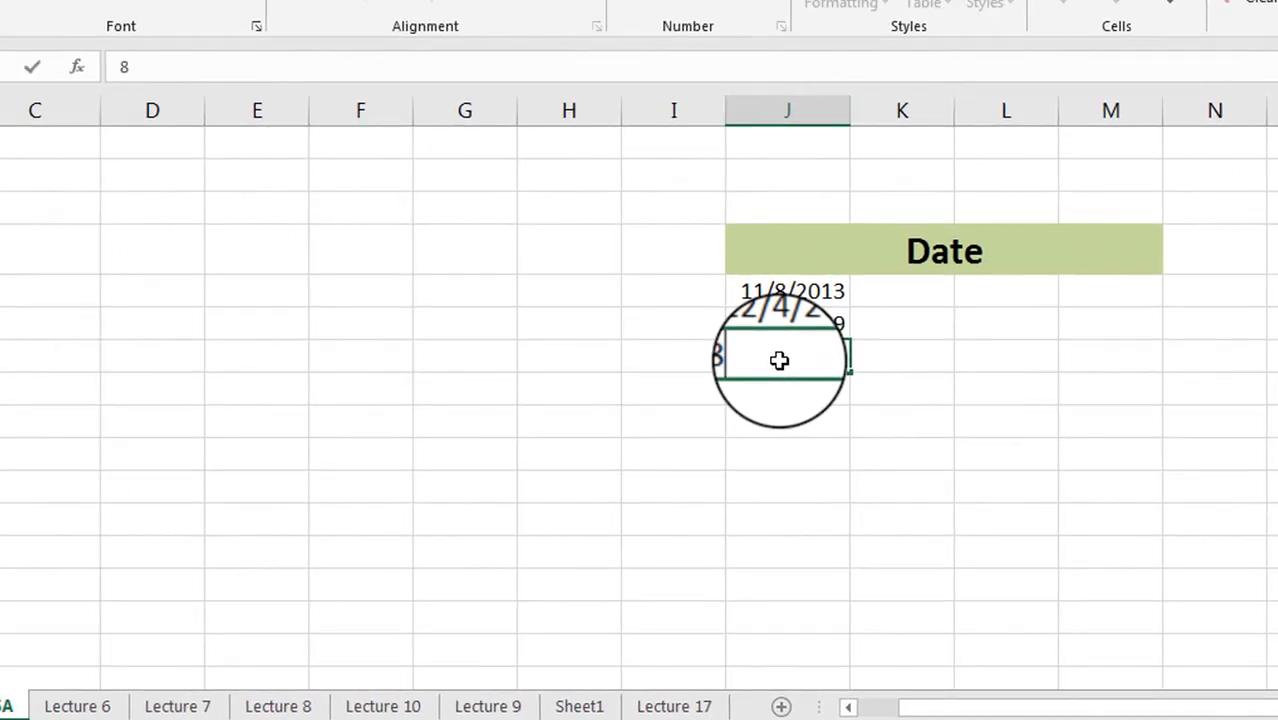
text(-No)
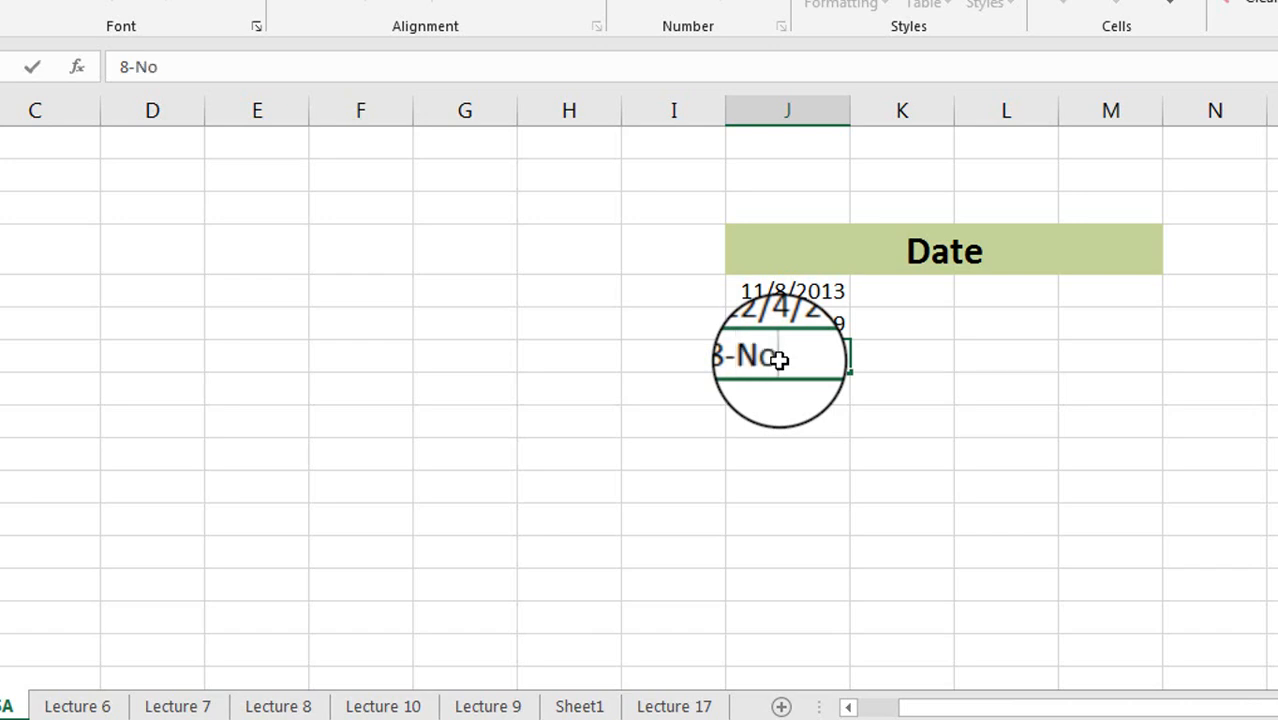
text(v-2015)
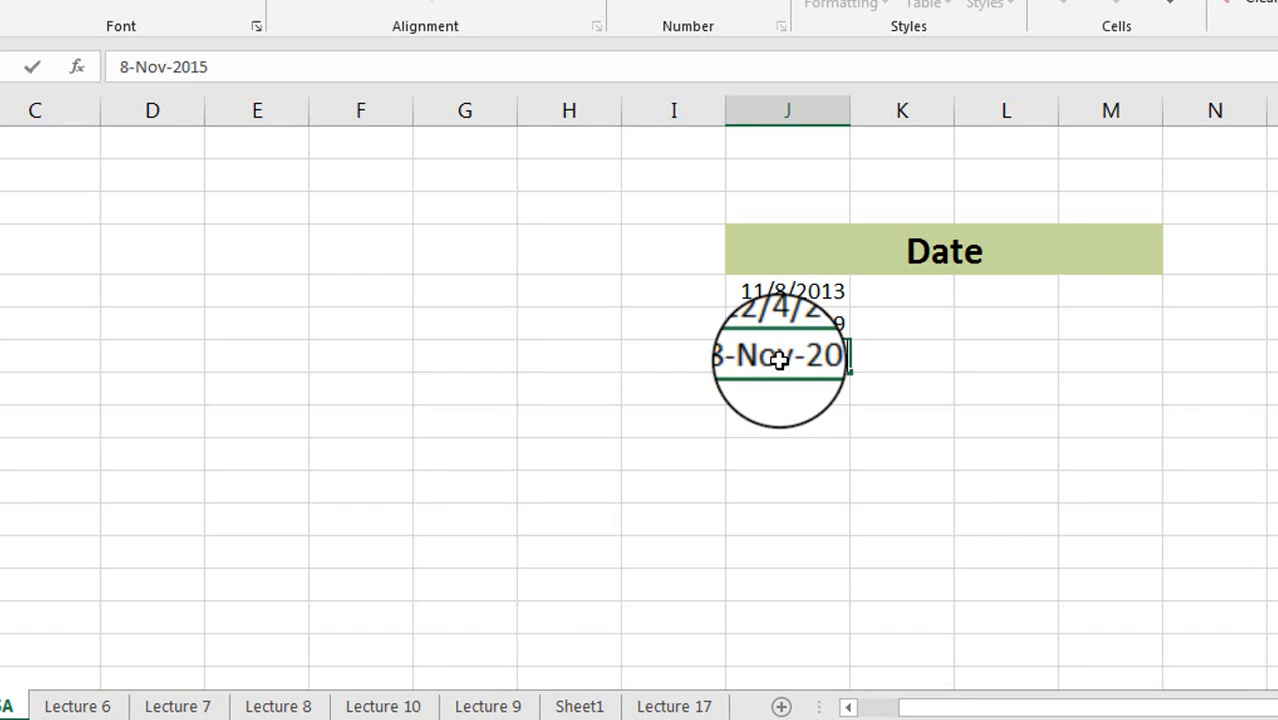
key(Return)
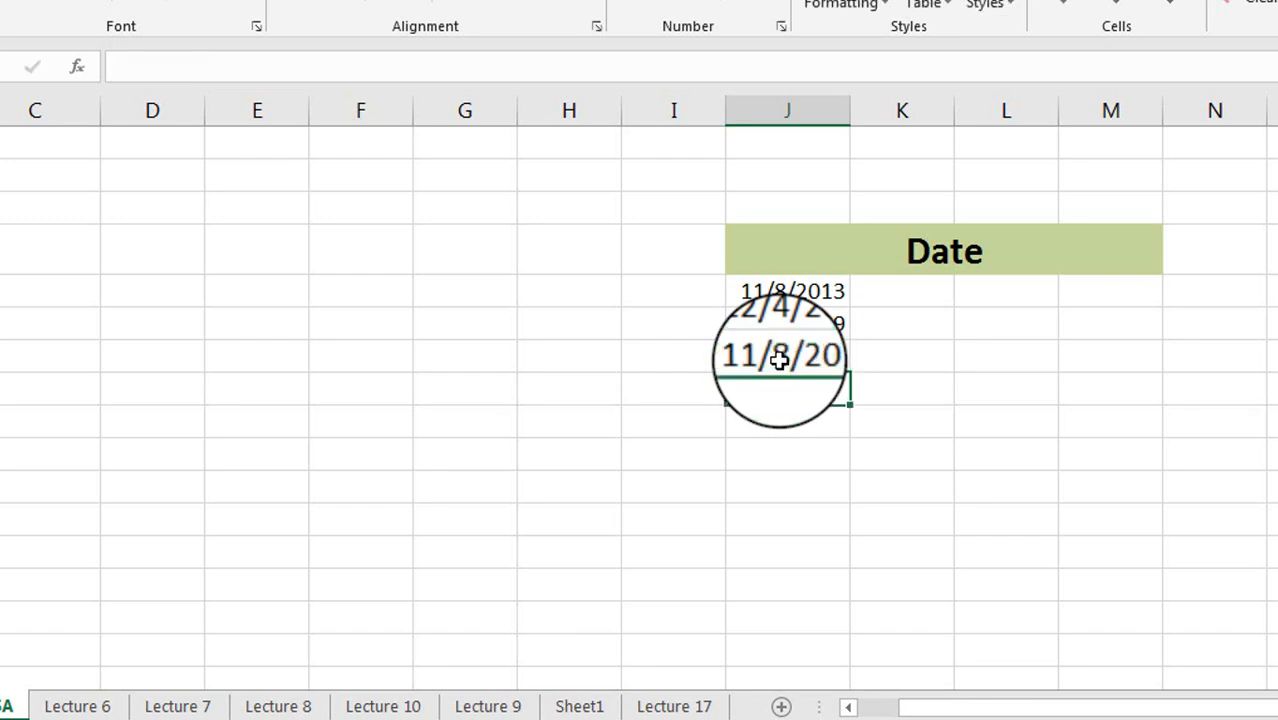
click(780, 357)
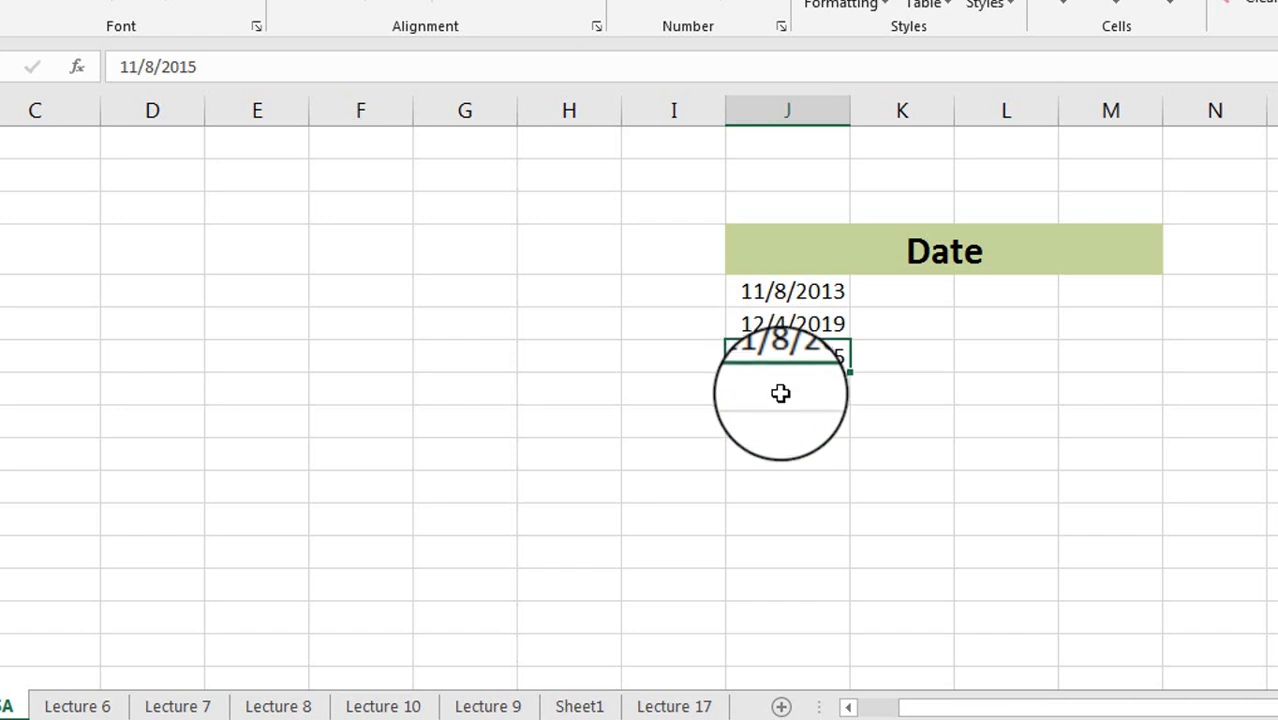
- Enter the date as 7 Nov, without a year, in the fourth cell of column J below the Date heading
click(780, 393)
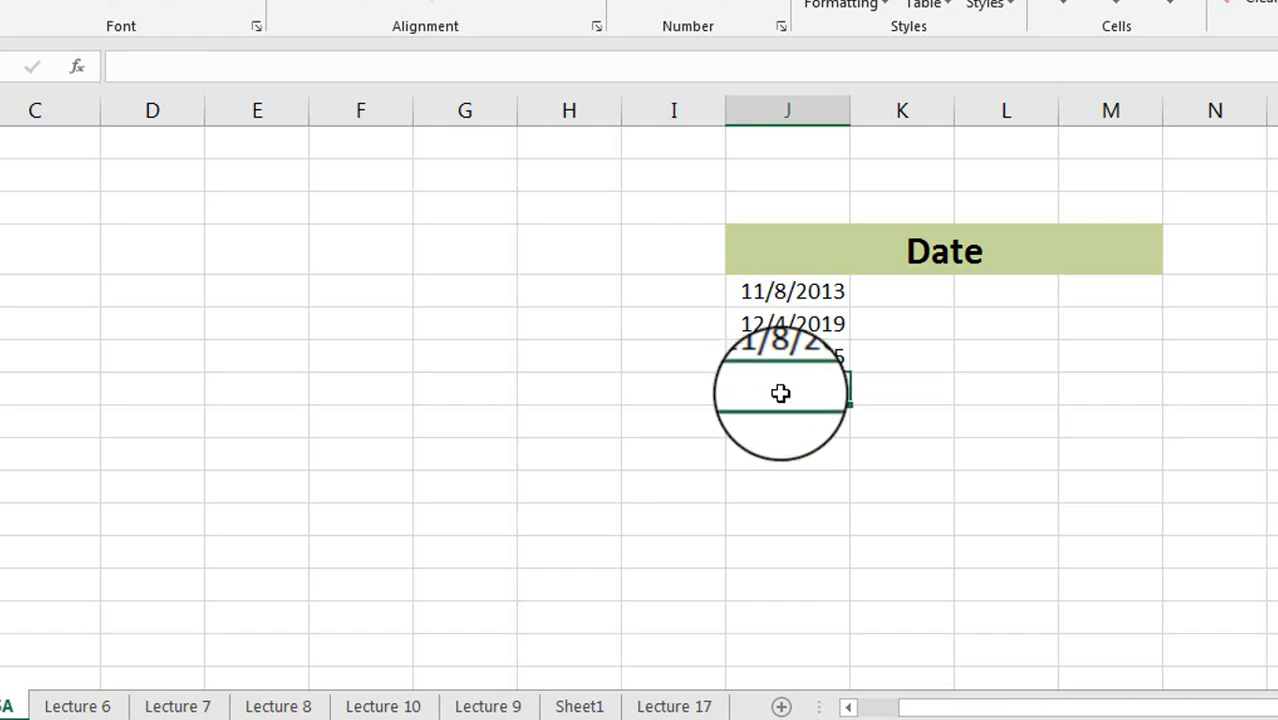
text(7 No)
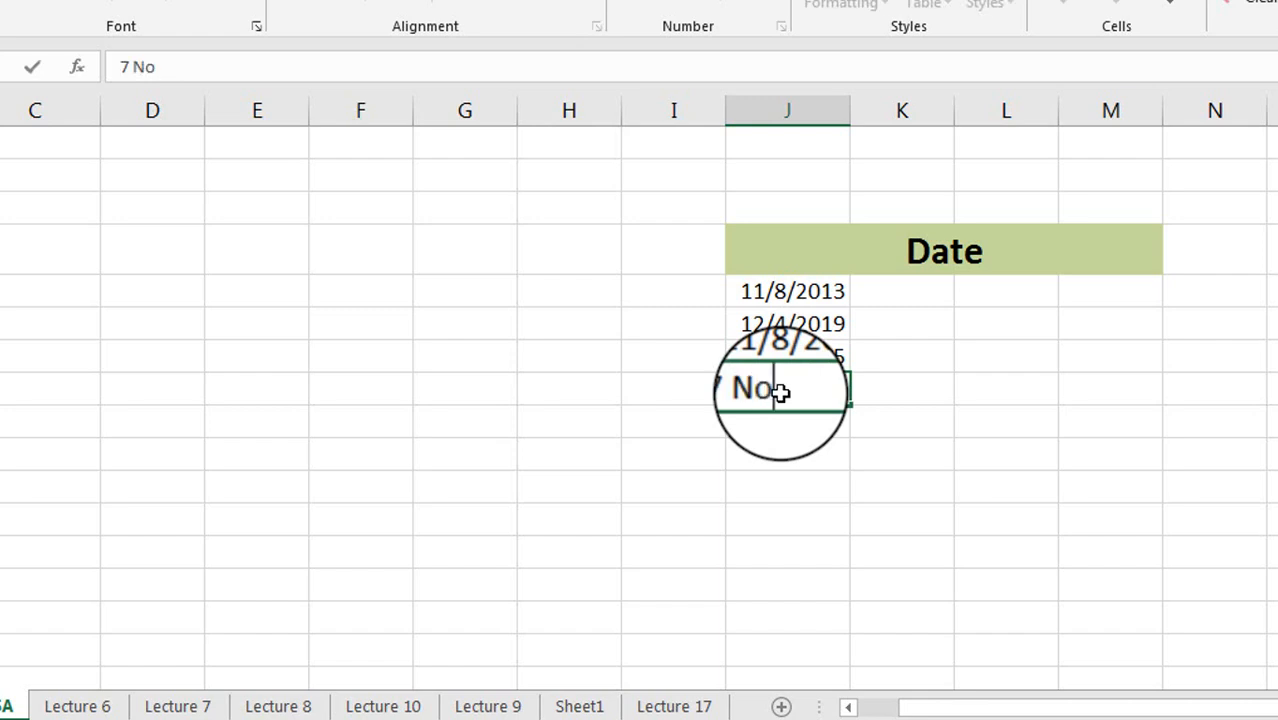
text(v)
key(Return)
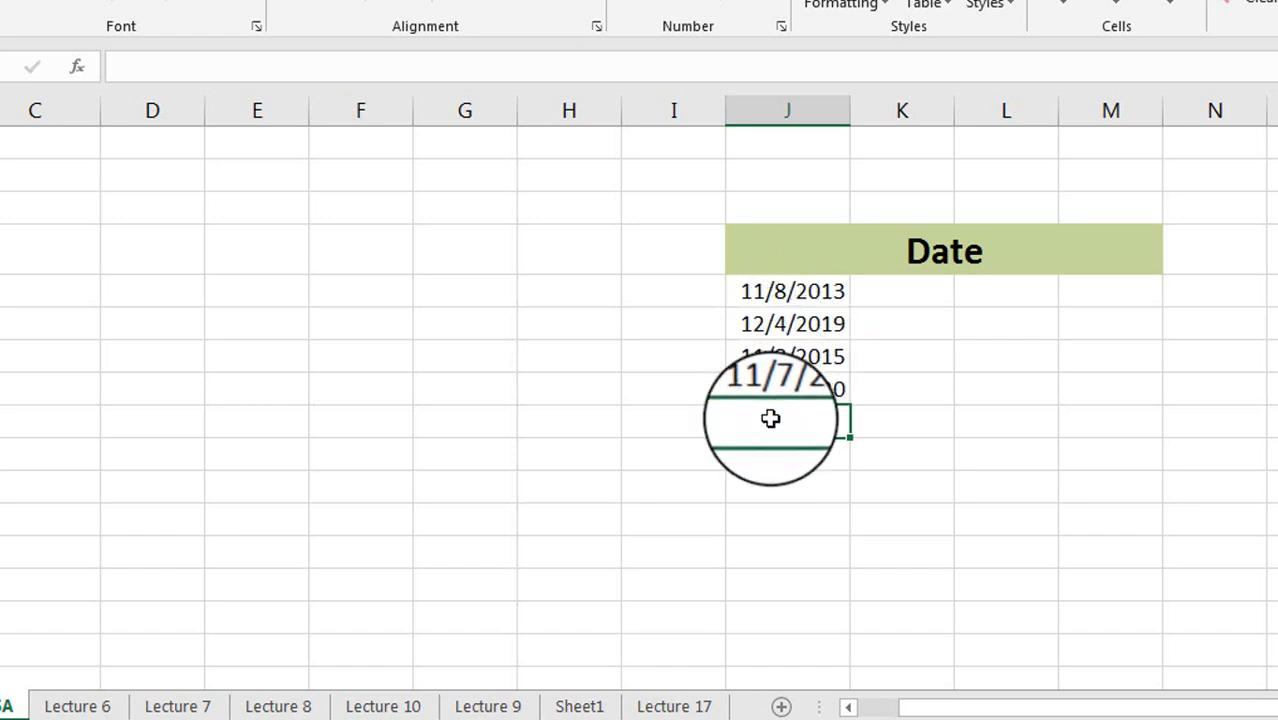
- Enter the date as Nov/06 in the fifth cell of column J below the Date heading
text(Nov)
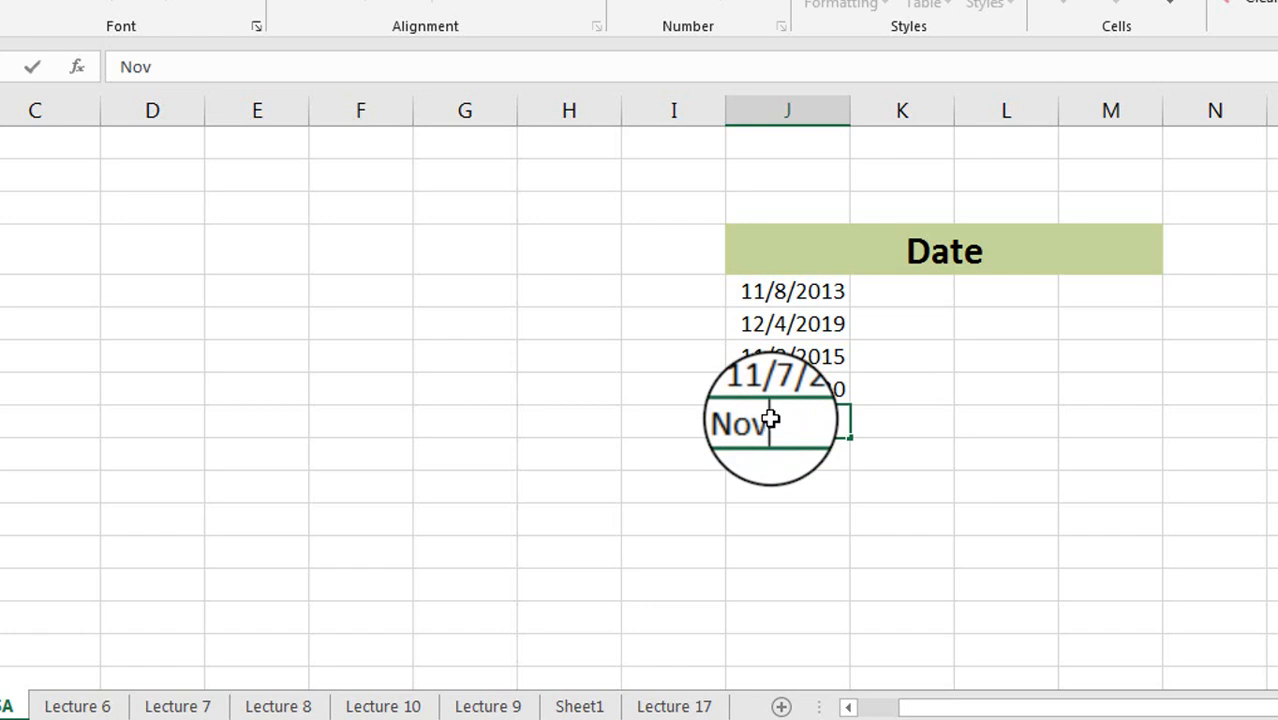
text(/06)
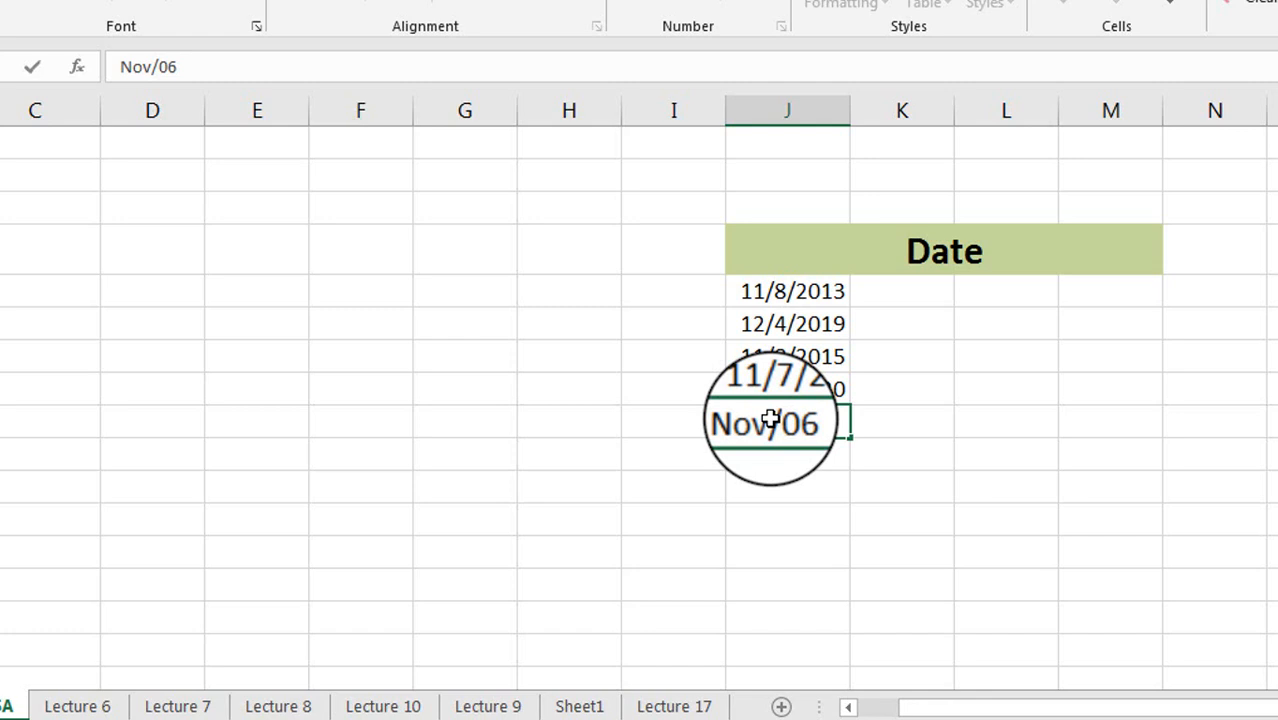
key(Return)
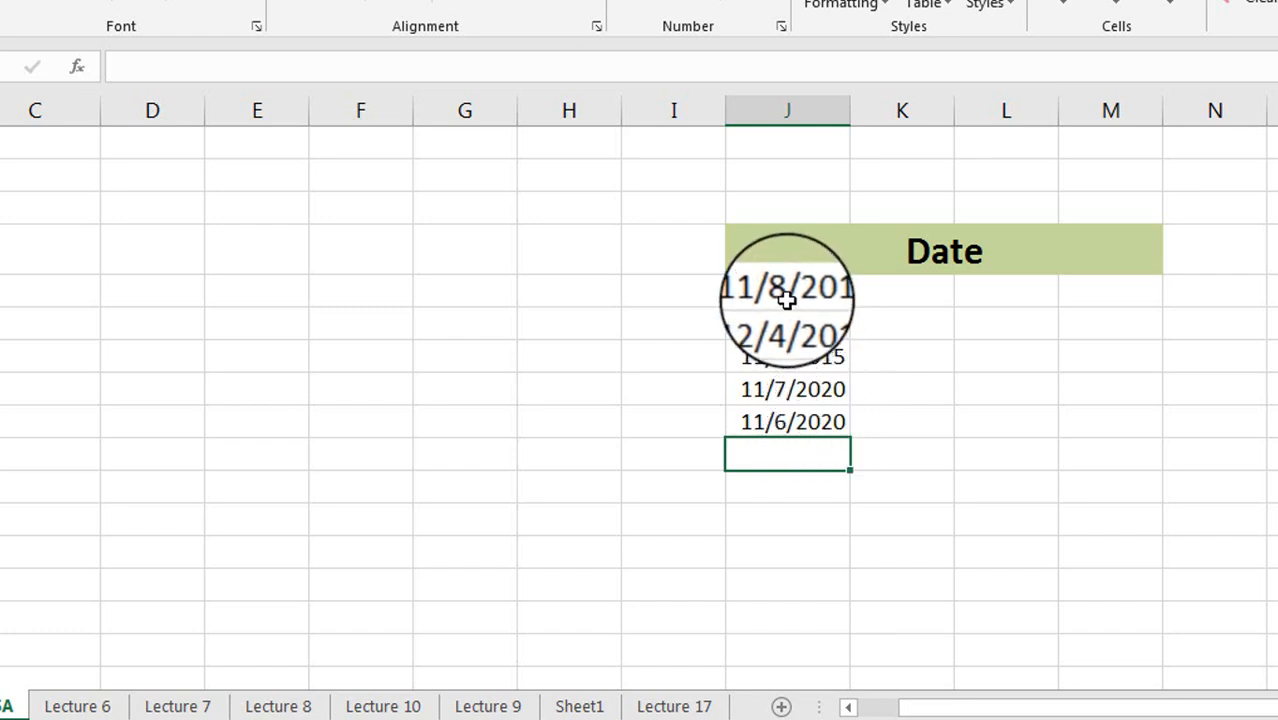
- Try the Long Date format on the five dates in column J and return them to Short Date
drag(786, 298, 785, 424)
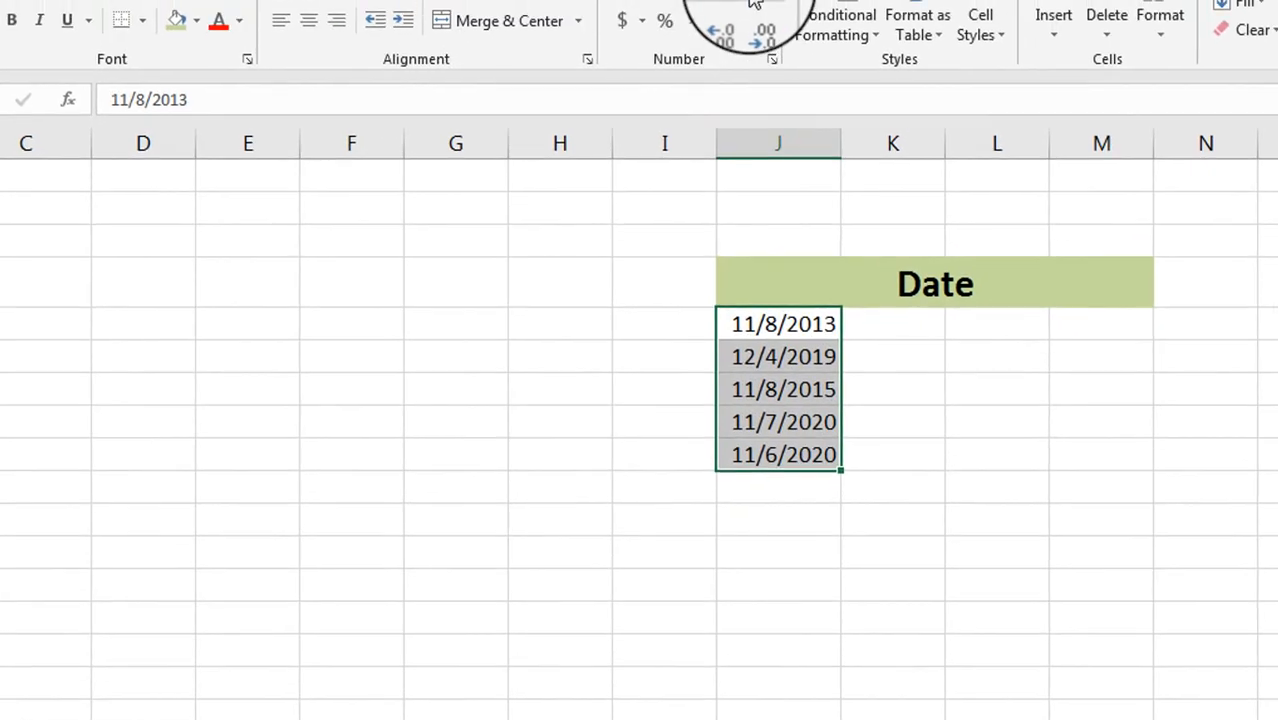
click(762, 0)
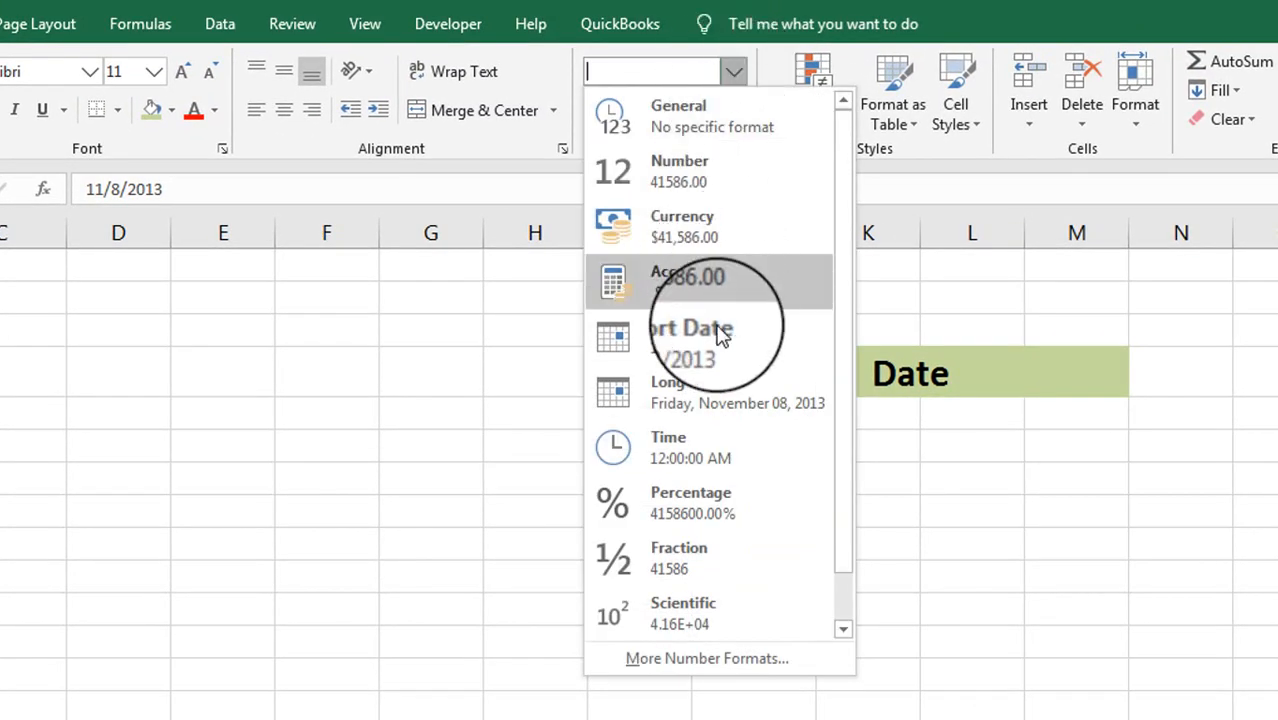
click(713, 403)
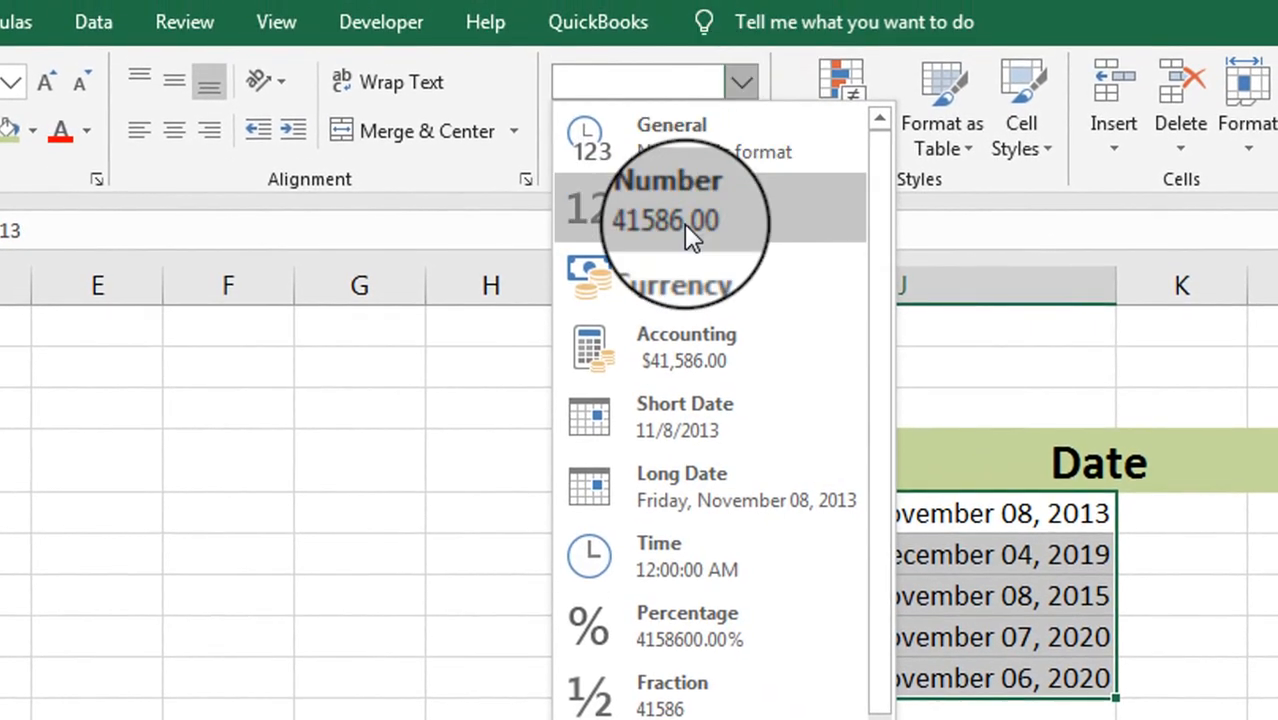
click(692, 400)
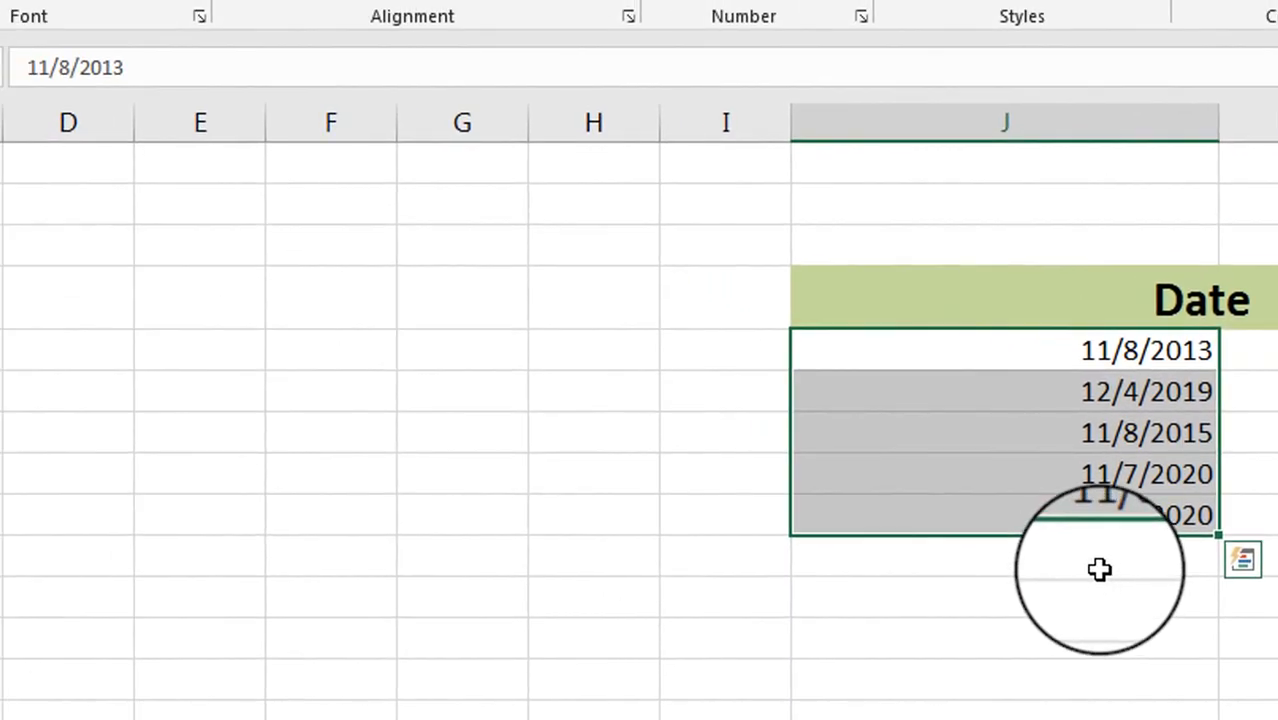
- Enter the date as nov/6, in lowercase, in the sixth cell of column J below the Date heading
click(777, 485)
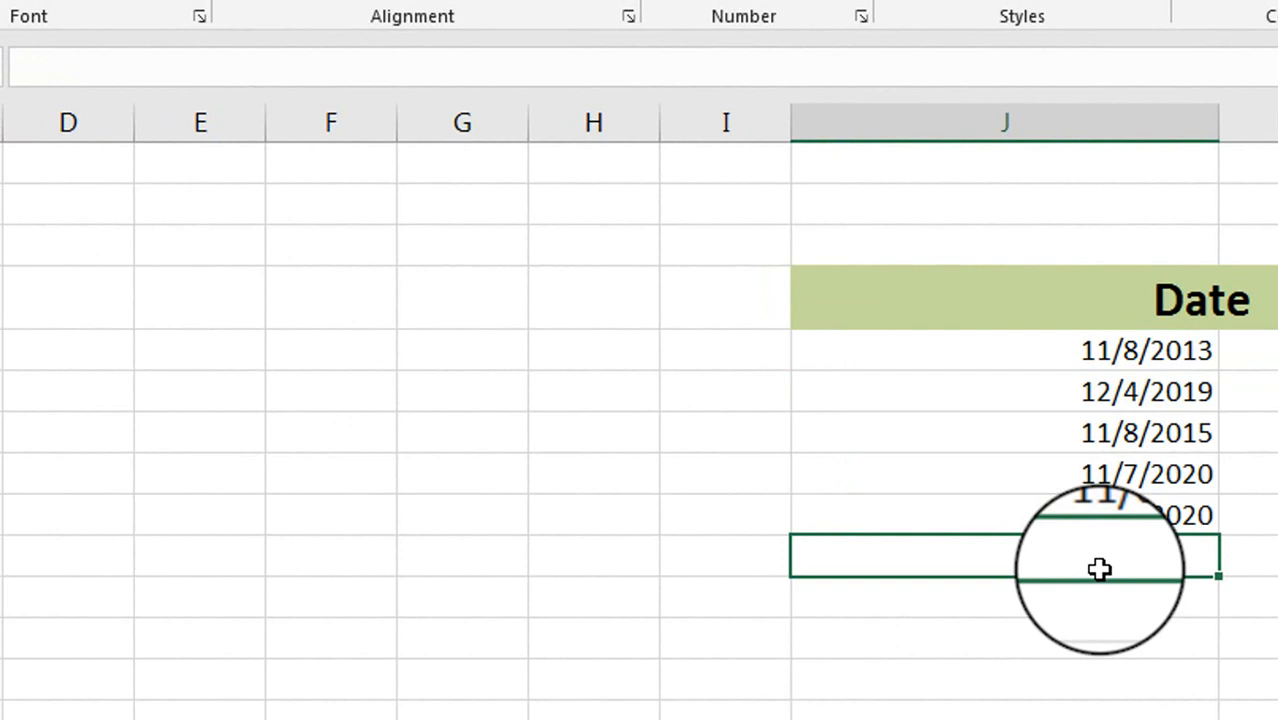
text(nv)
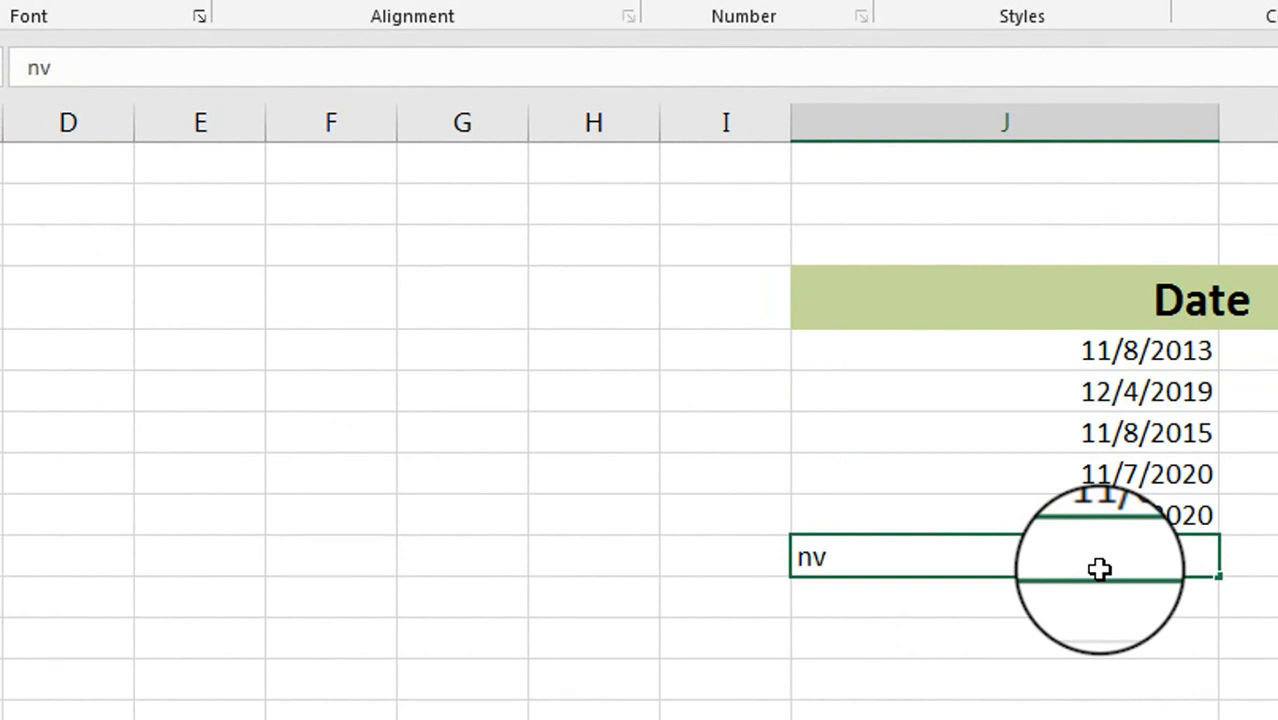
key(BackSpace)
text(ov/)
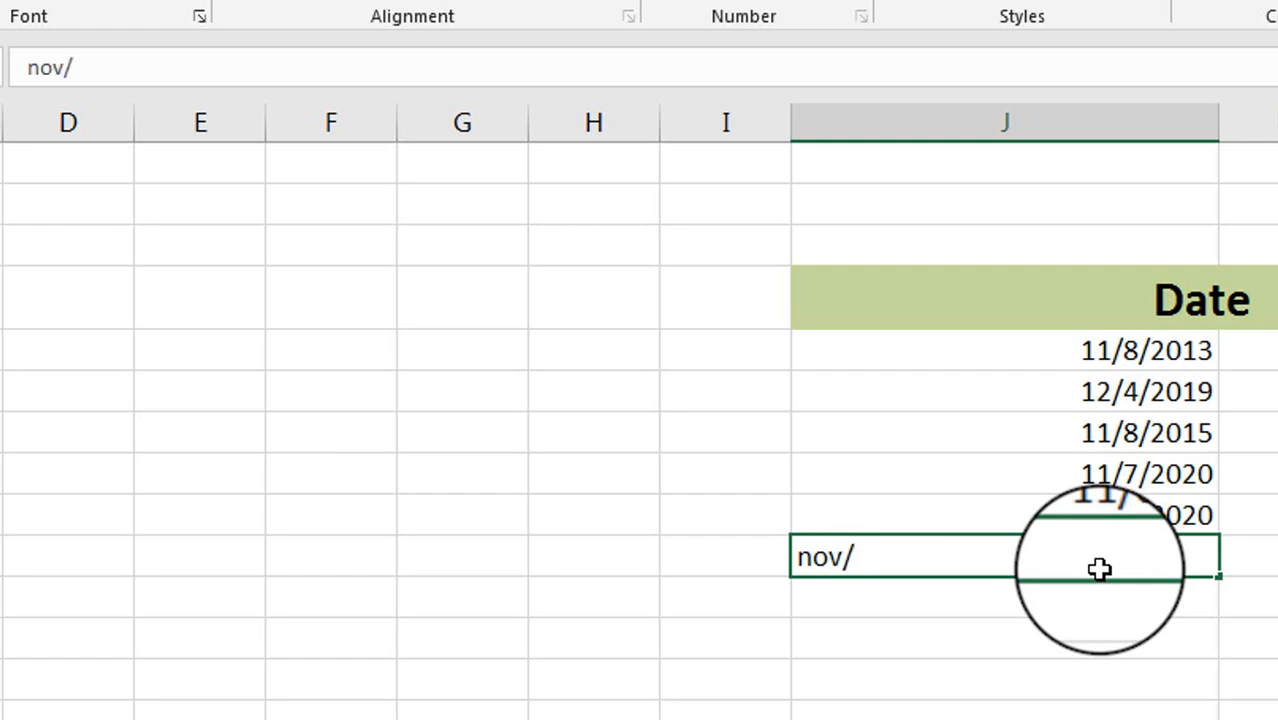
text(6)
key(Return)
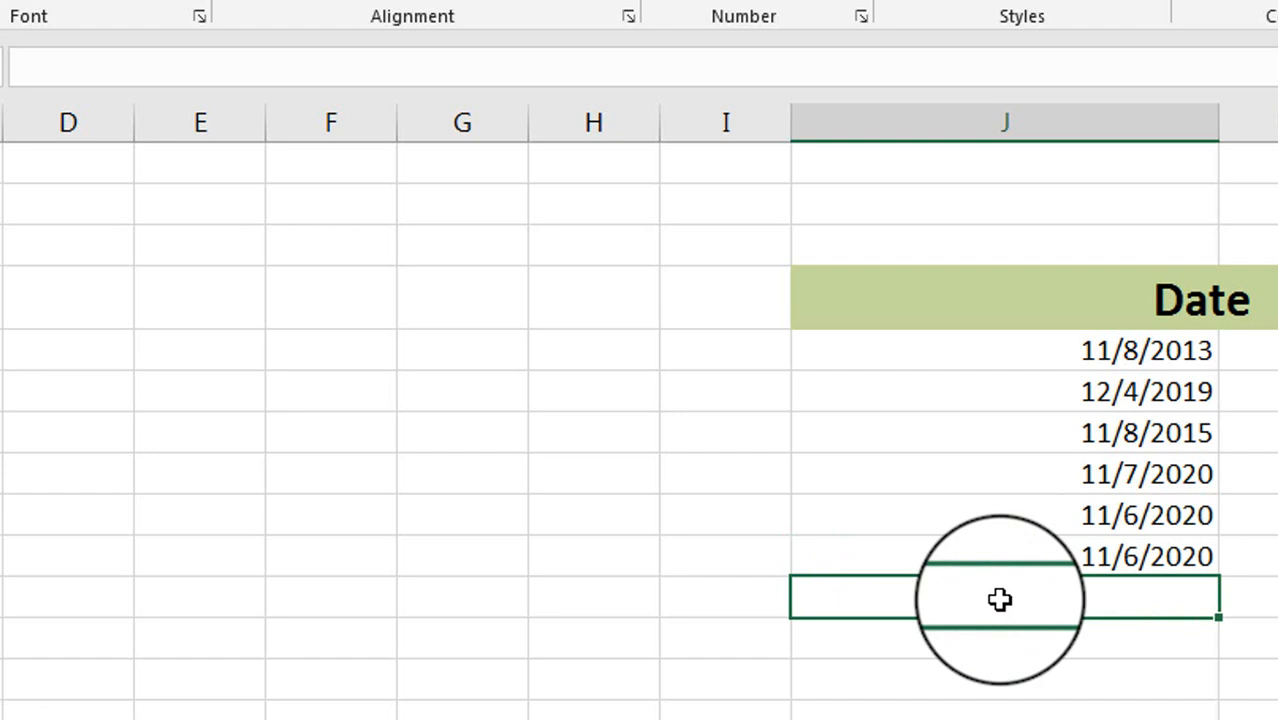
- Enter November 6, 28, with a two-digit year, in the seventh cell below the Date heading and select it to check the year
text(Nove)
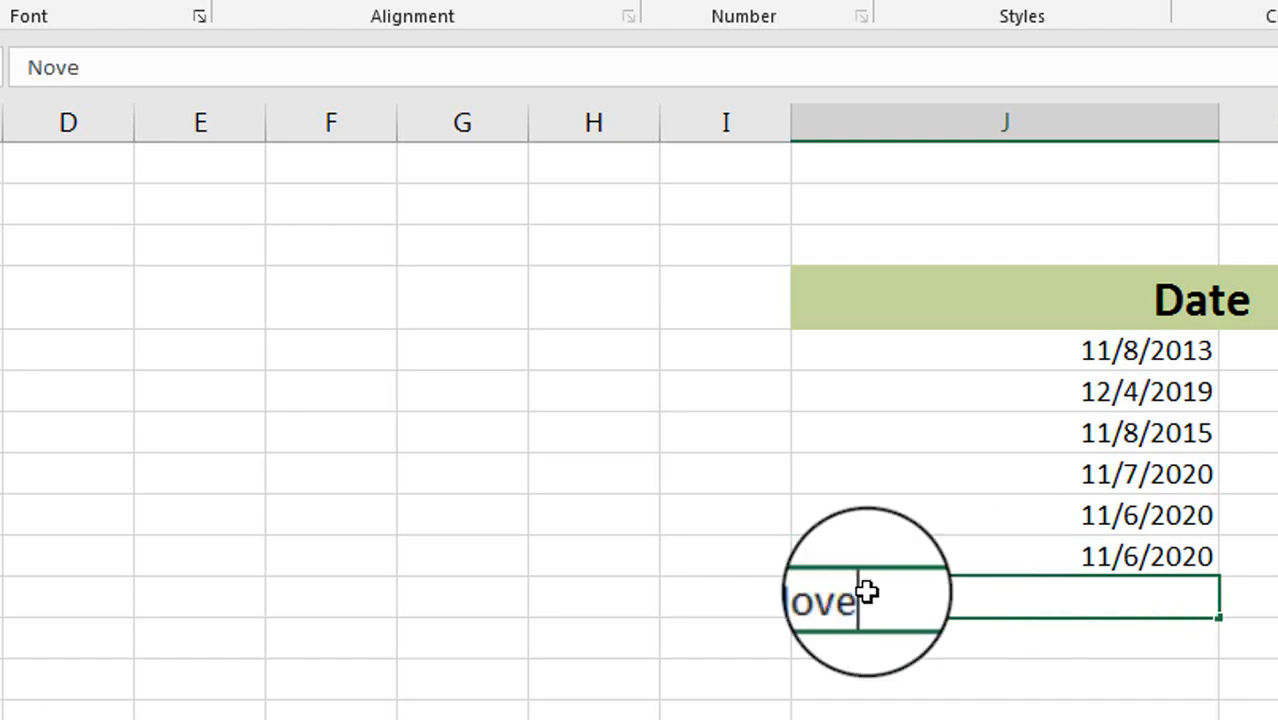
text(mber)
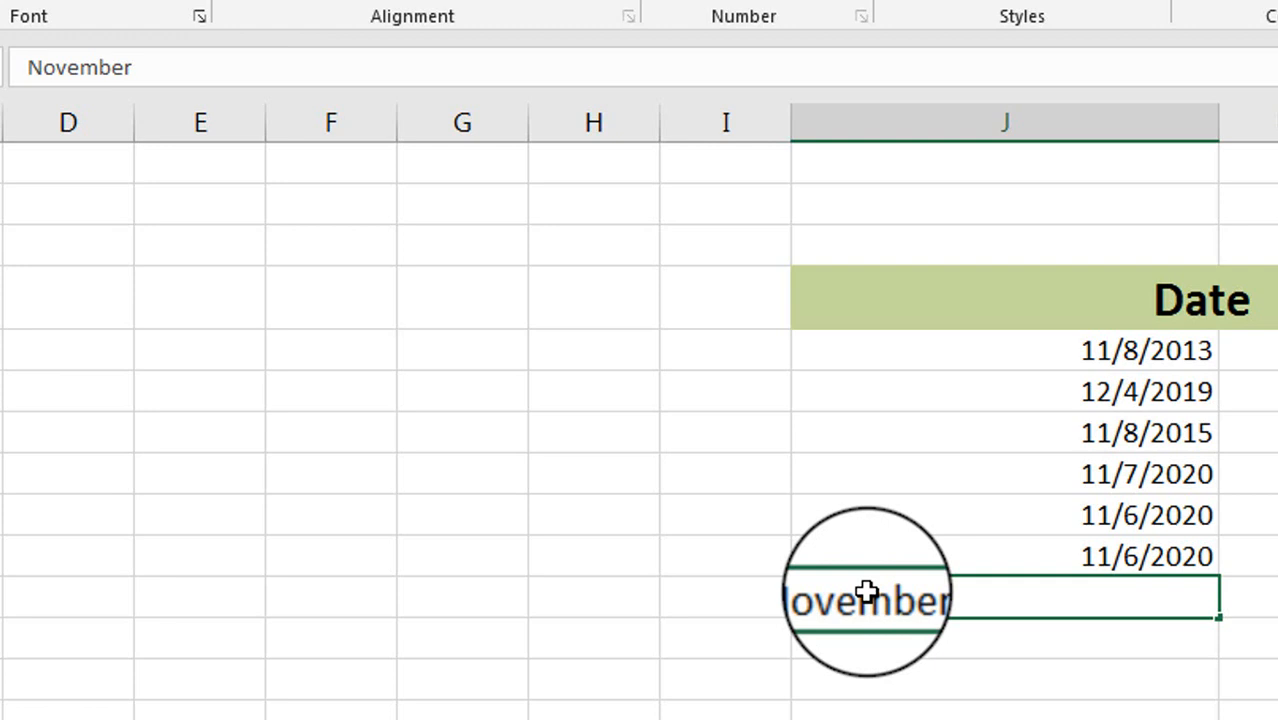
text( 6, 202)
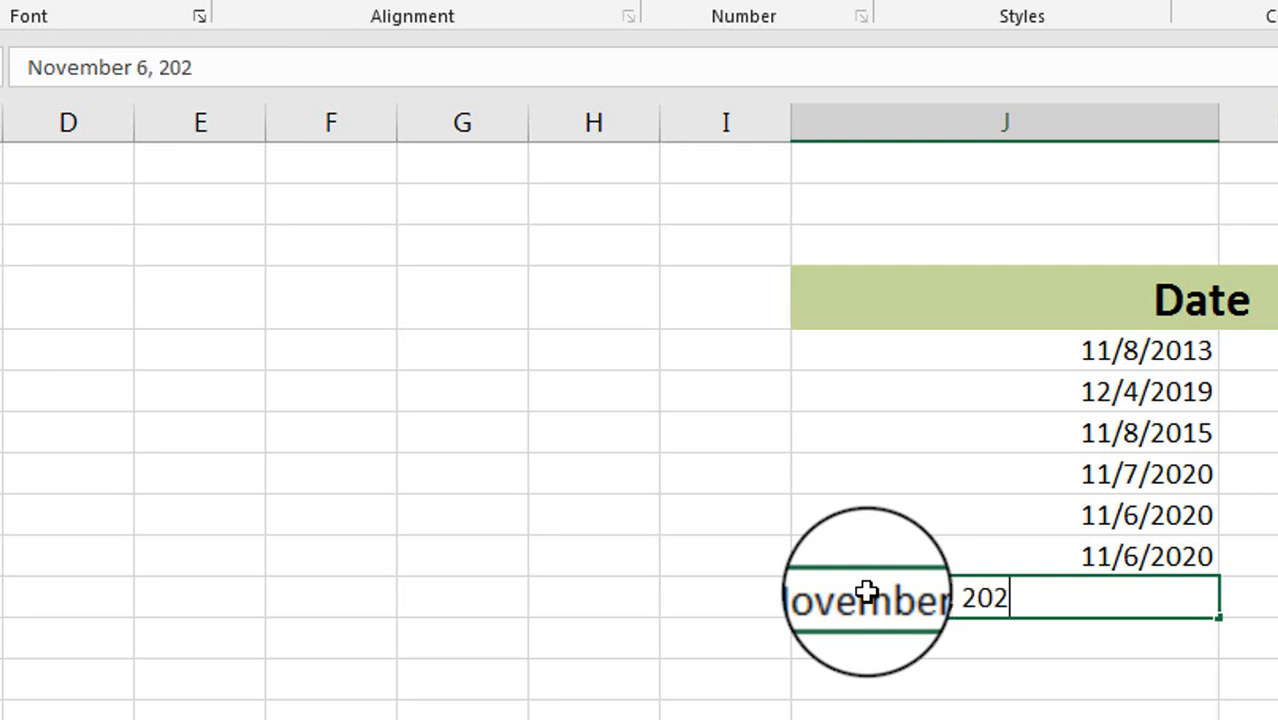
text(8)
key(BackSpace)
key(BackSpace)
key(BackSpace)
key(BackSpace)
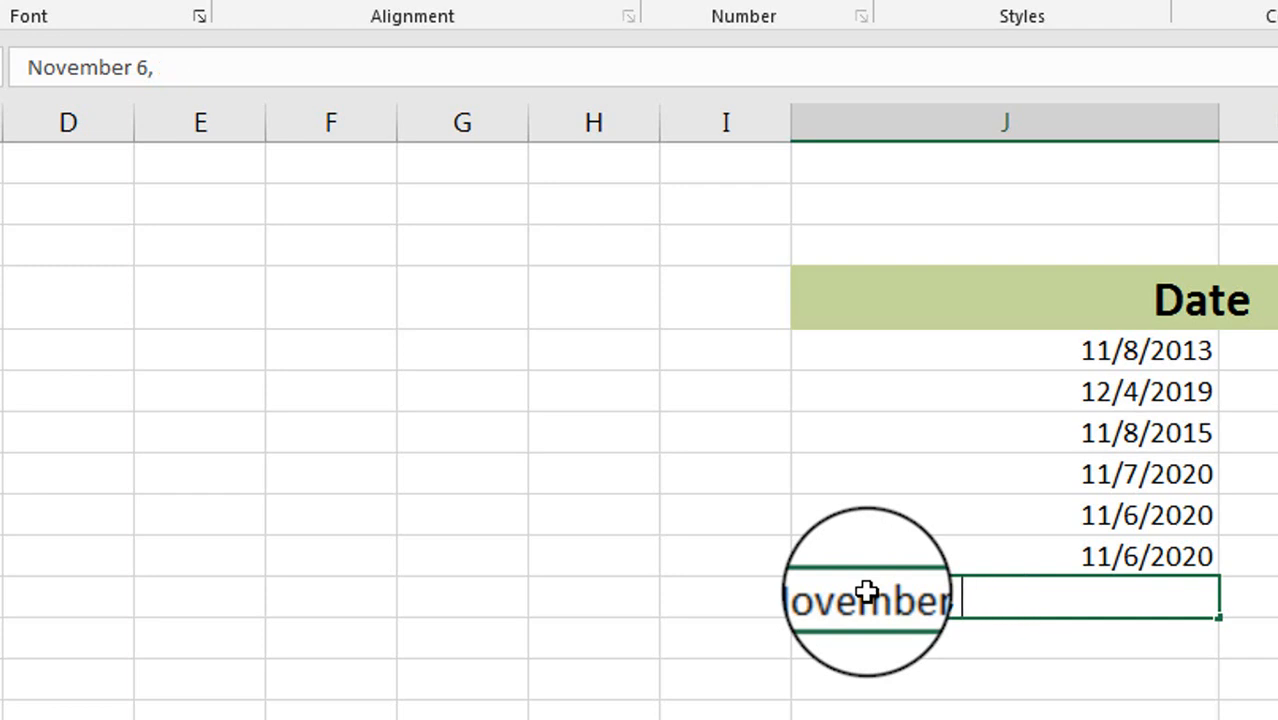
text(28)
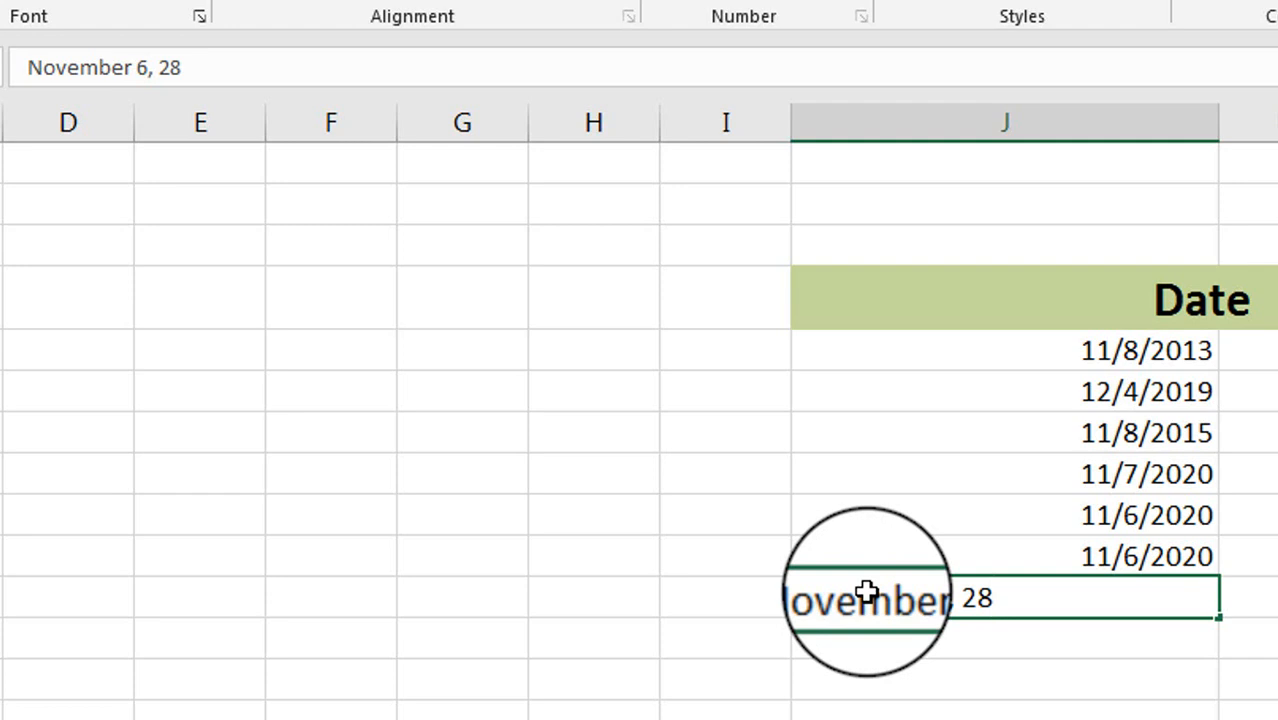
key(Return)
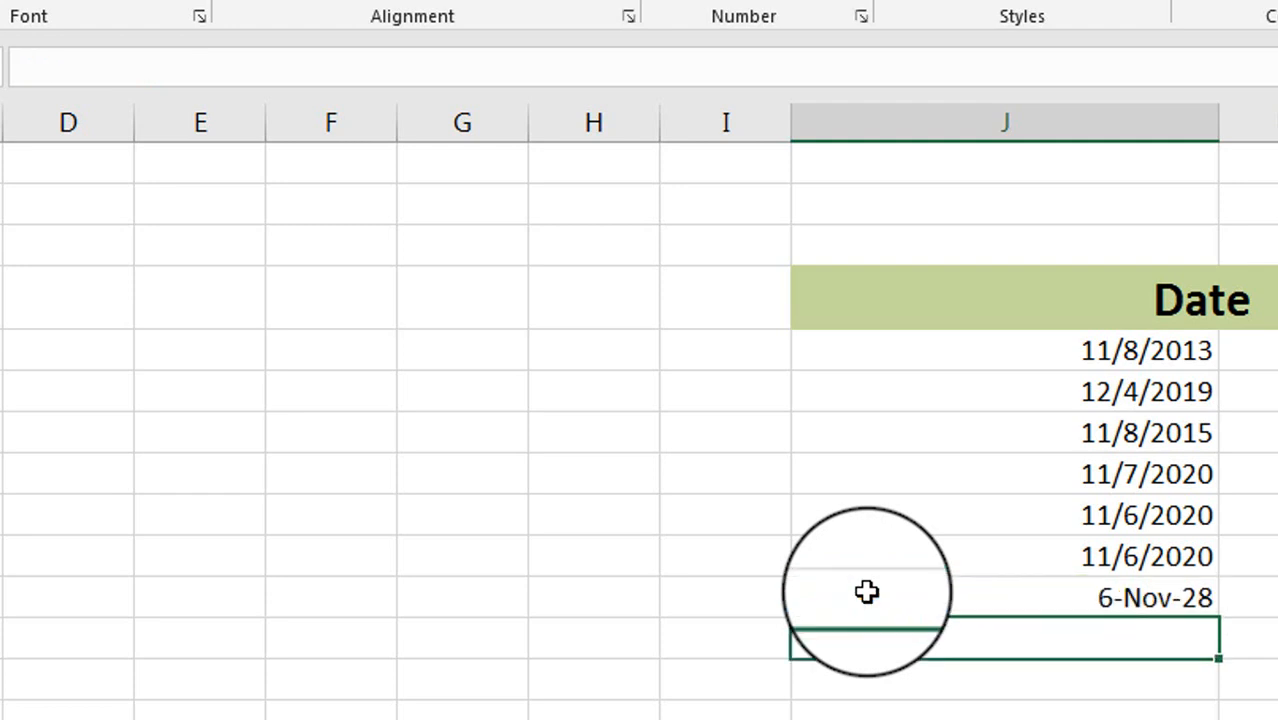
click(1173, 599)
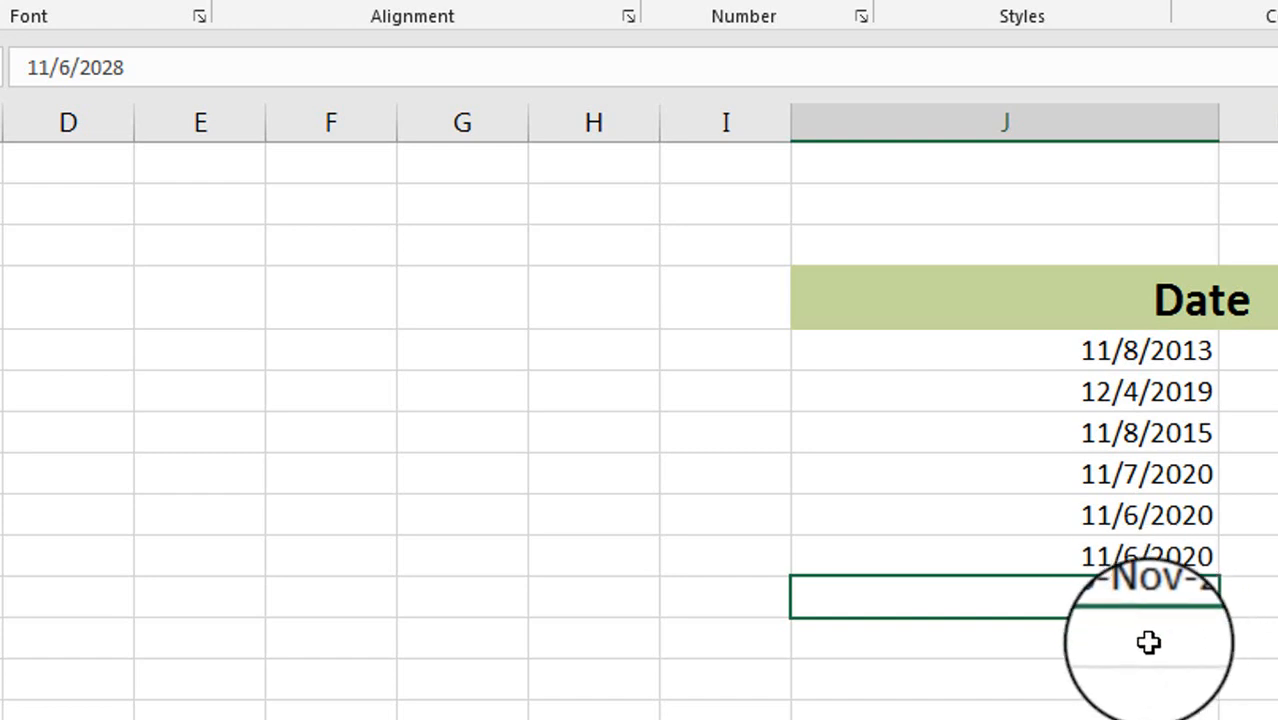
- Enter January 8, 30, with a two-digit year, in the eighth cell of column J below the Date heading
click(1023, 644)
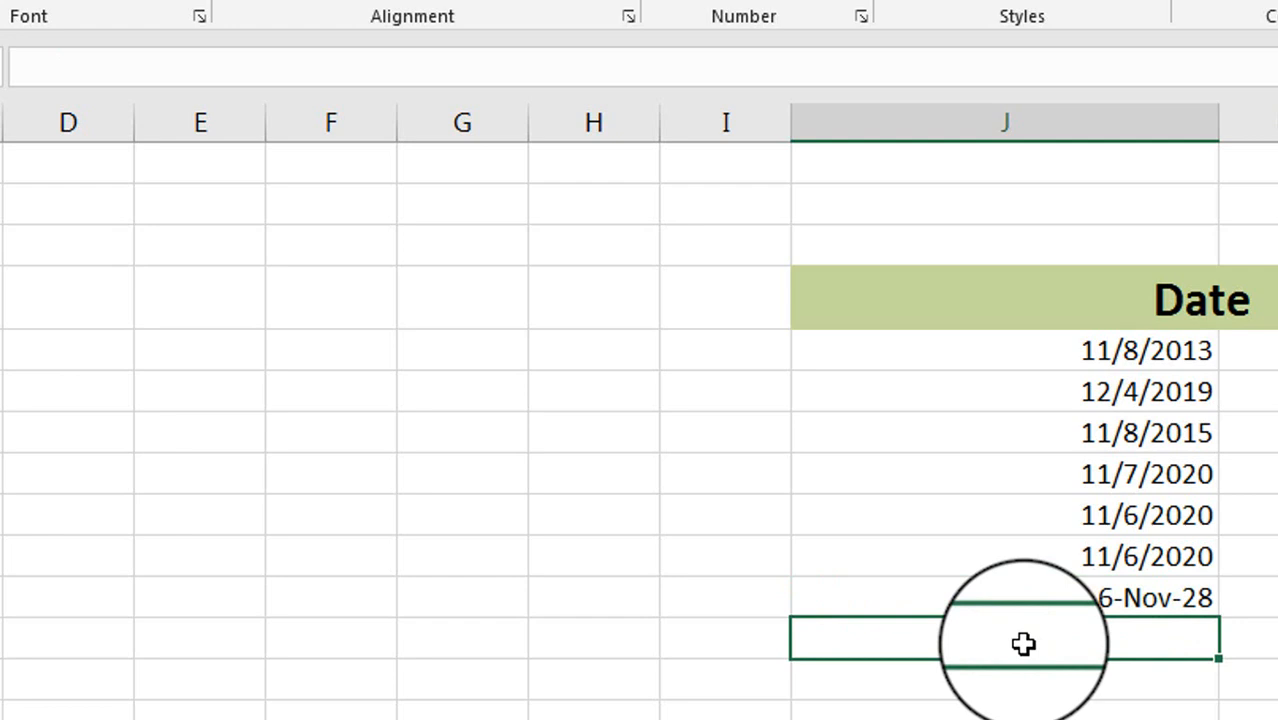
text(Januae)
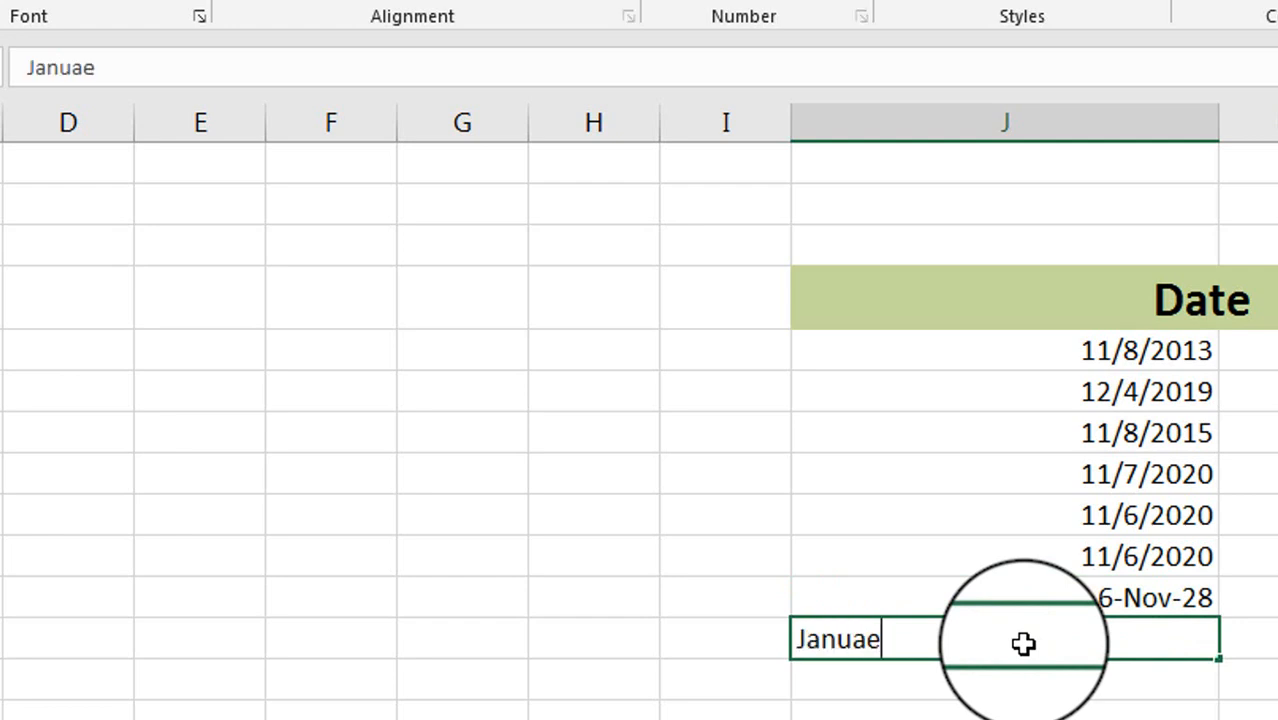
key(BackSpace)
text(ry )
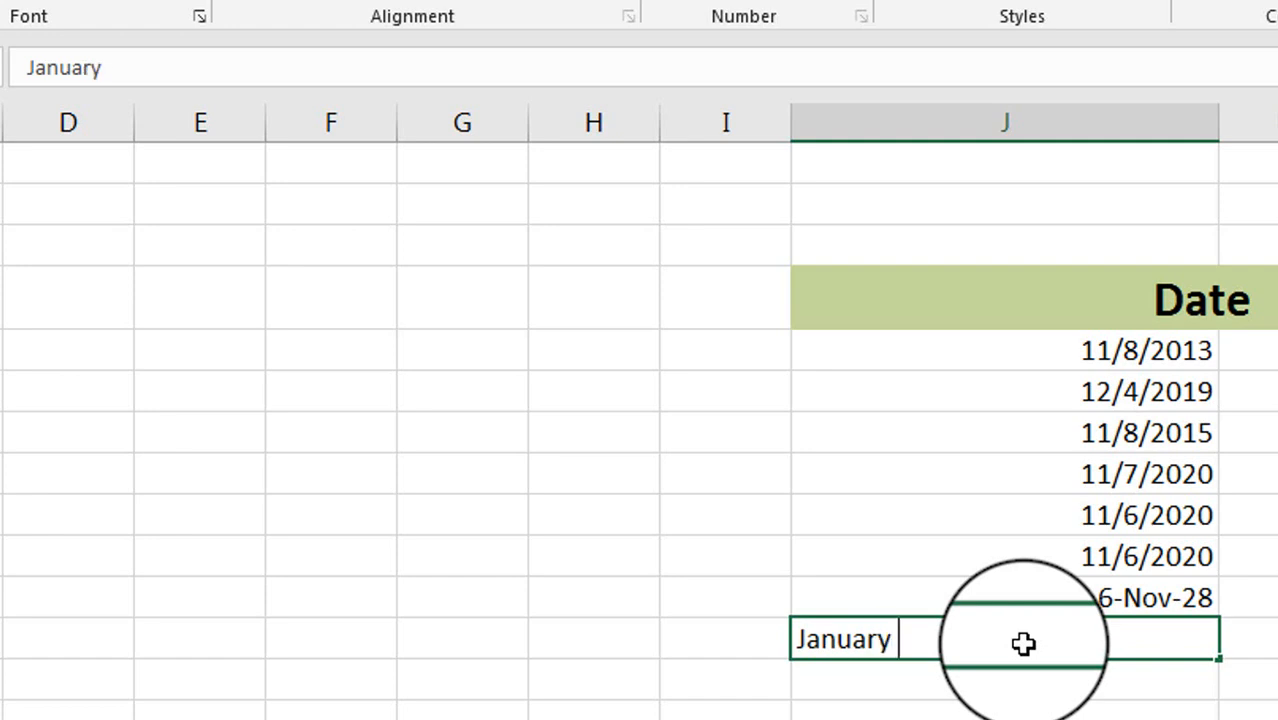
text(8, 30)
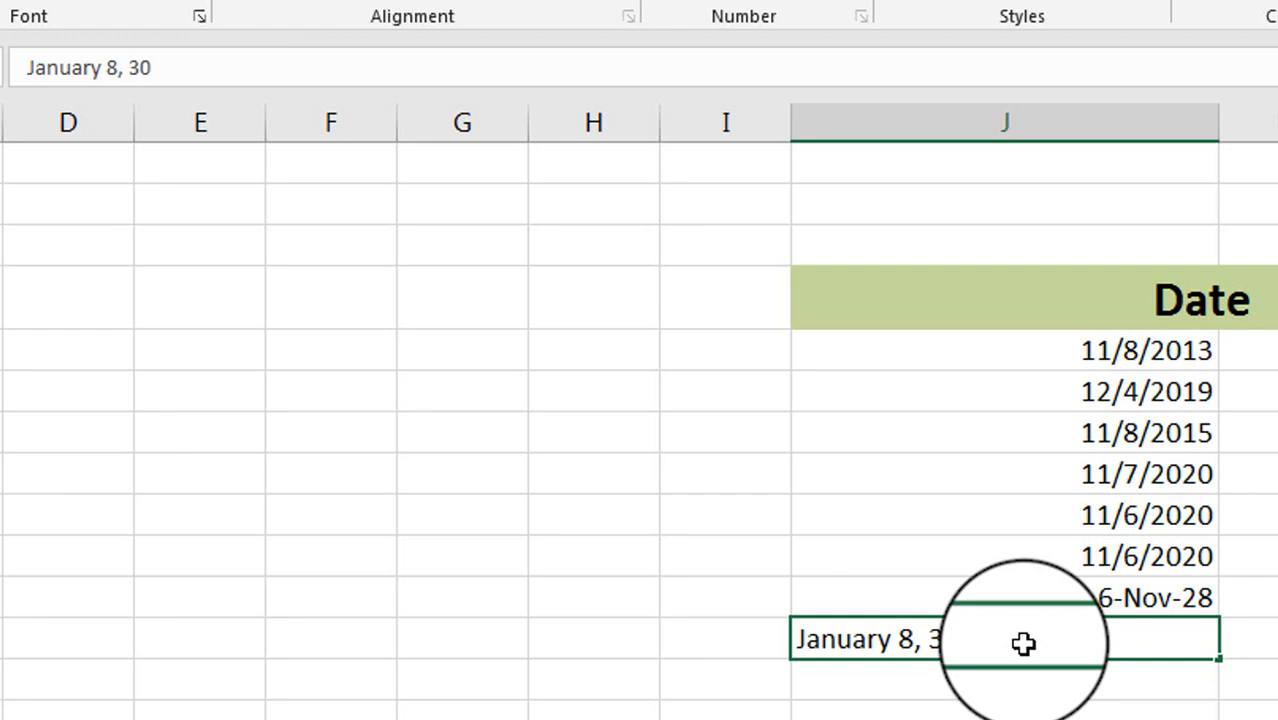
key(Return)
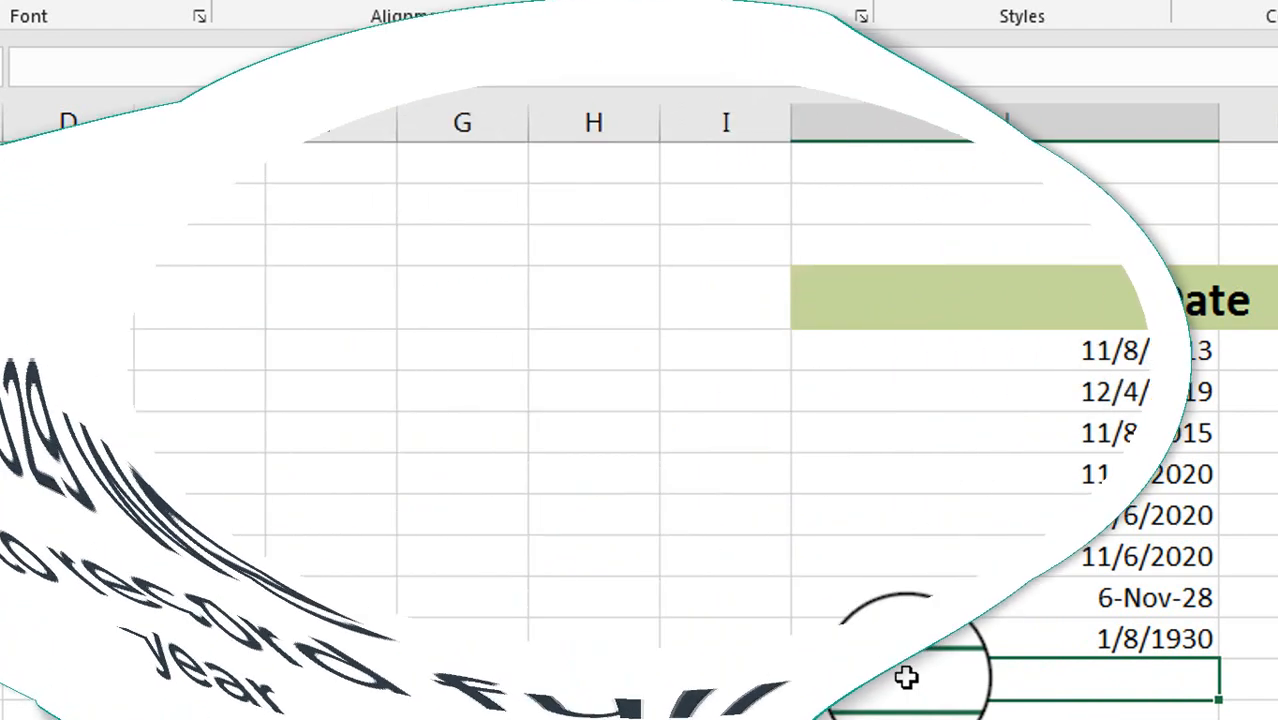
- Enter Feb 7, 32, with a two-digit year, in the ninth cell of column J below the Date heading
text(Fe)
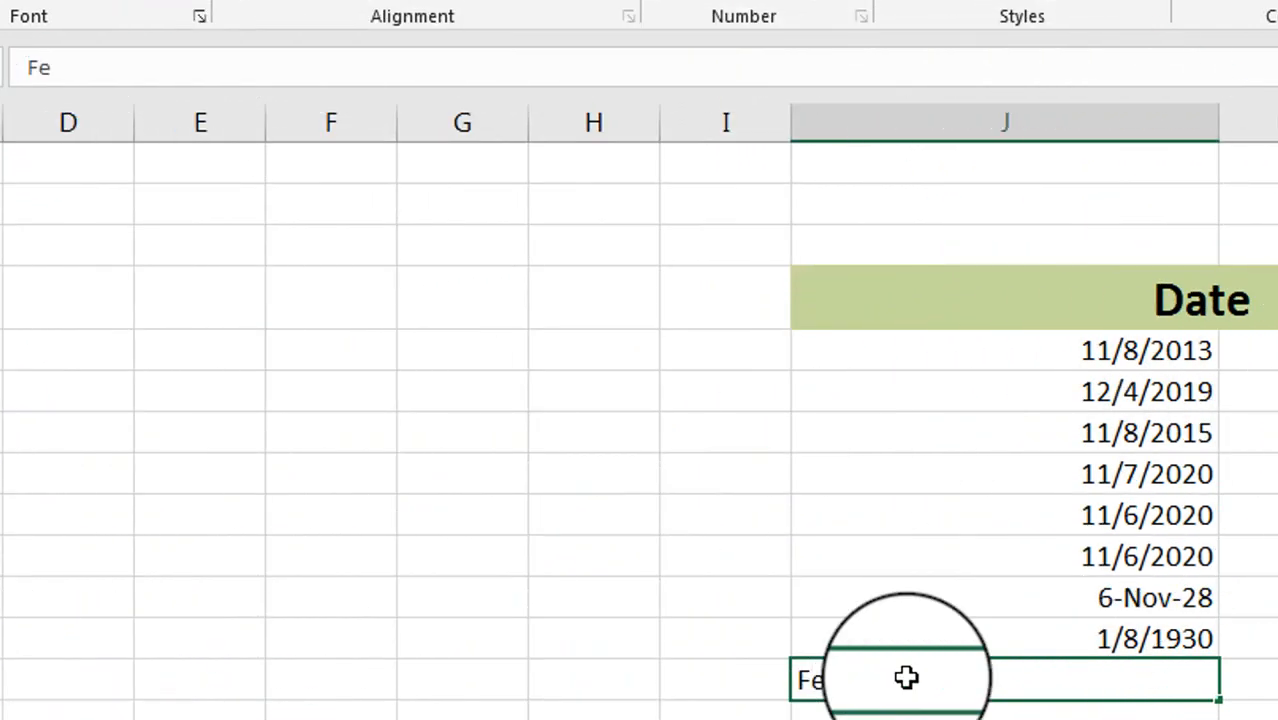
text(b 7, )
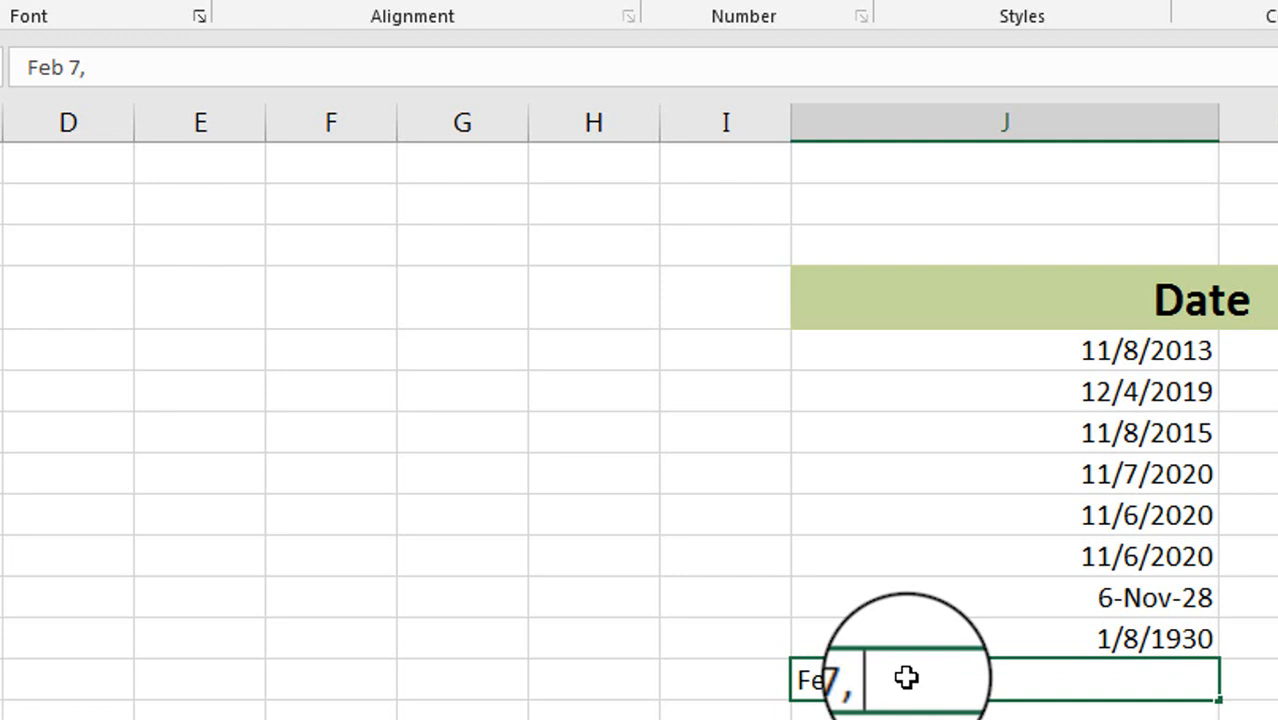
text(32)
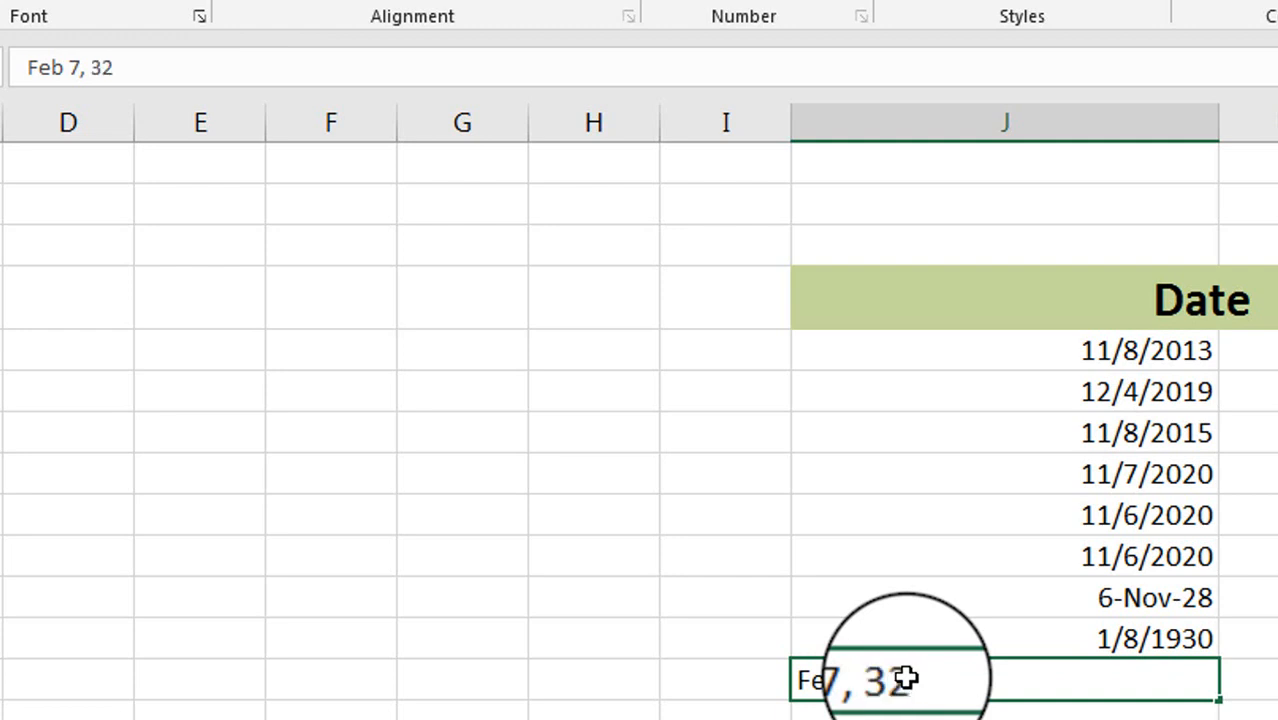
key(Return)
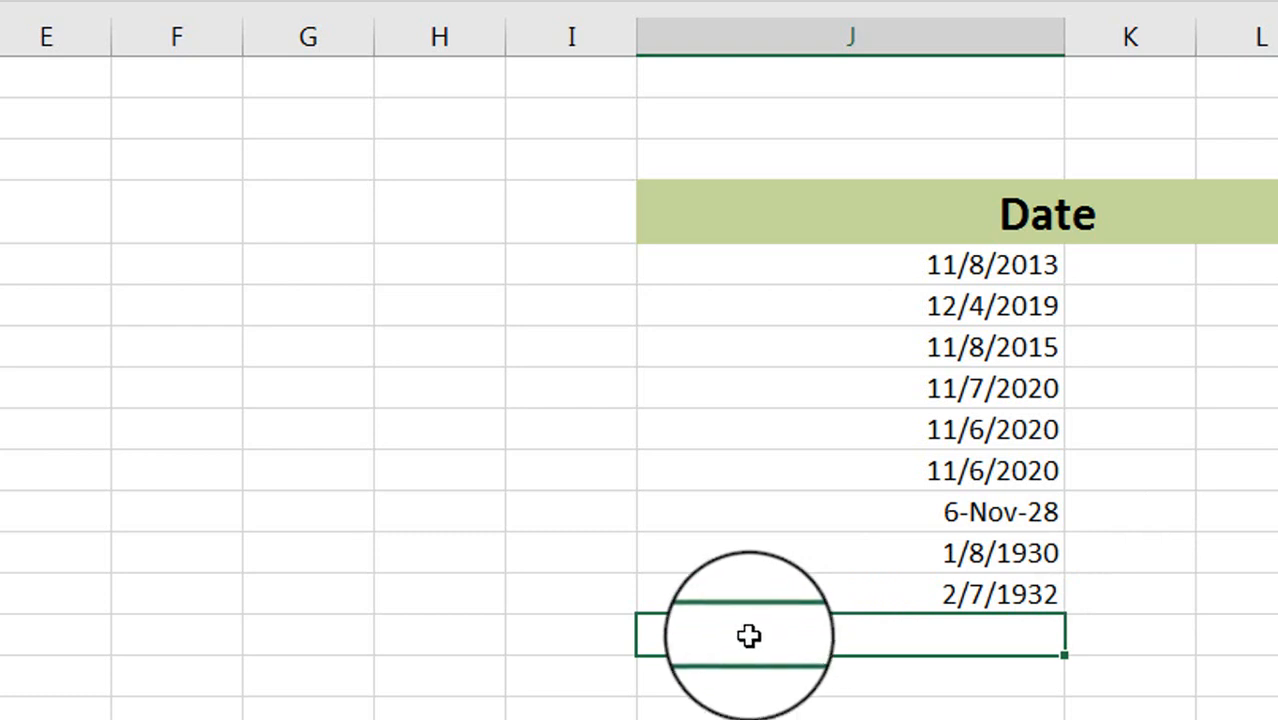
- Enter Feb 8, 2031, with the full four-digit year, in the tenth cell of column J below the Date heading
text(Fe)
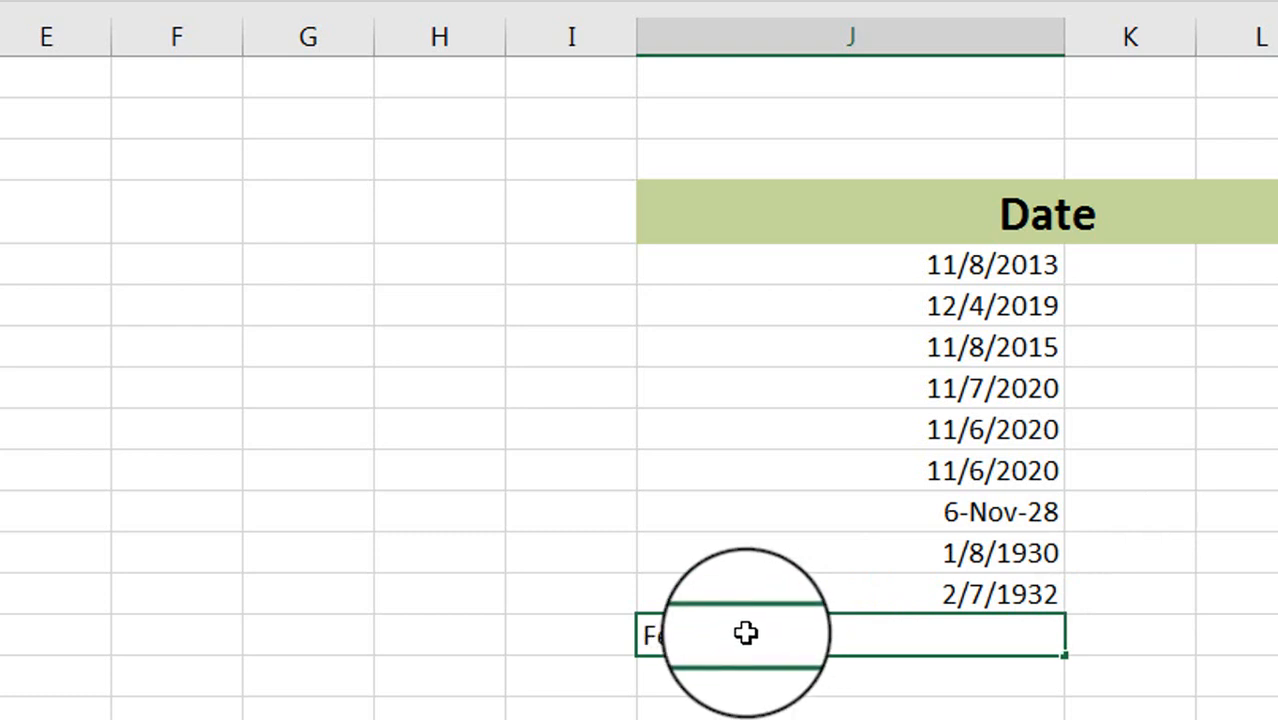
text(b 8, 2031)
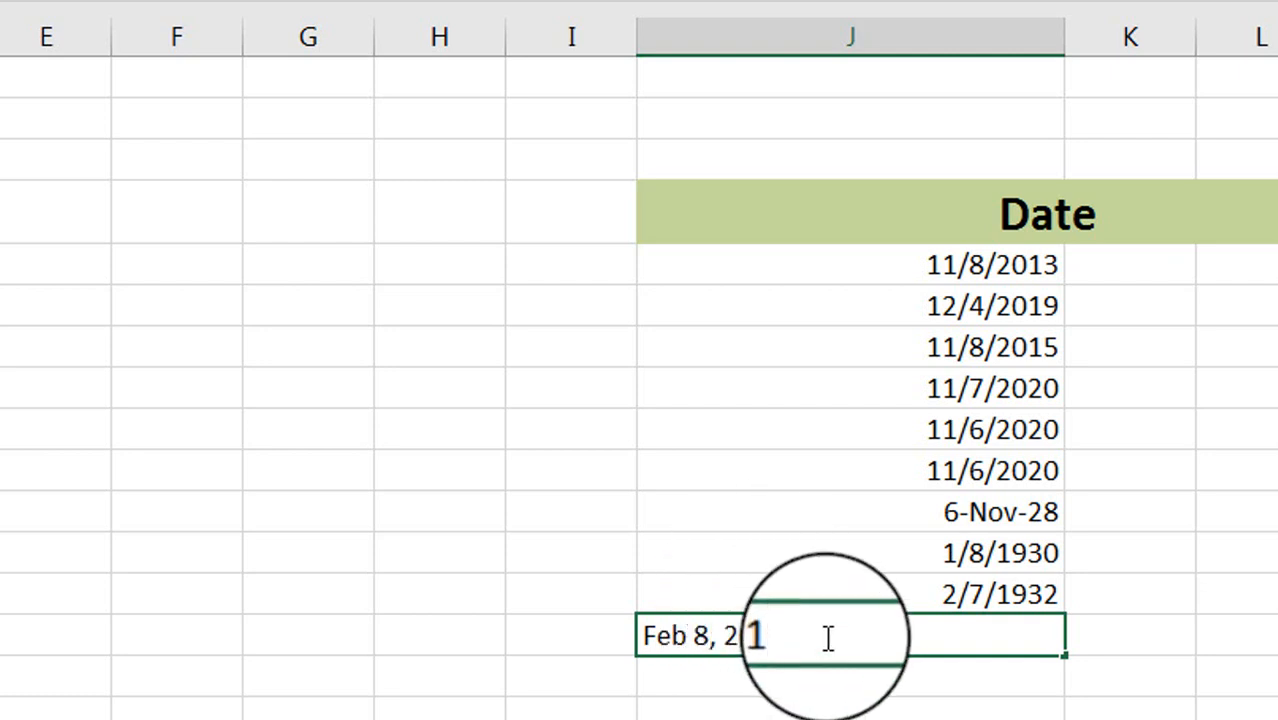
key(Return)
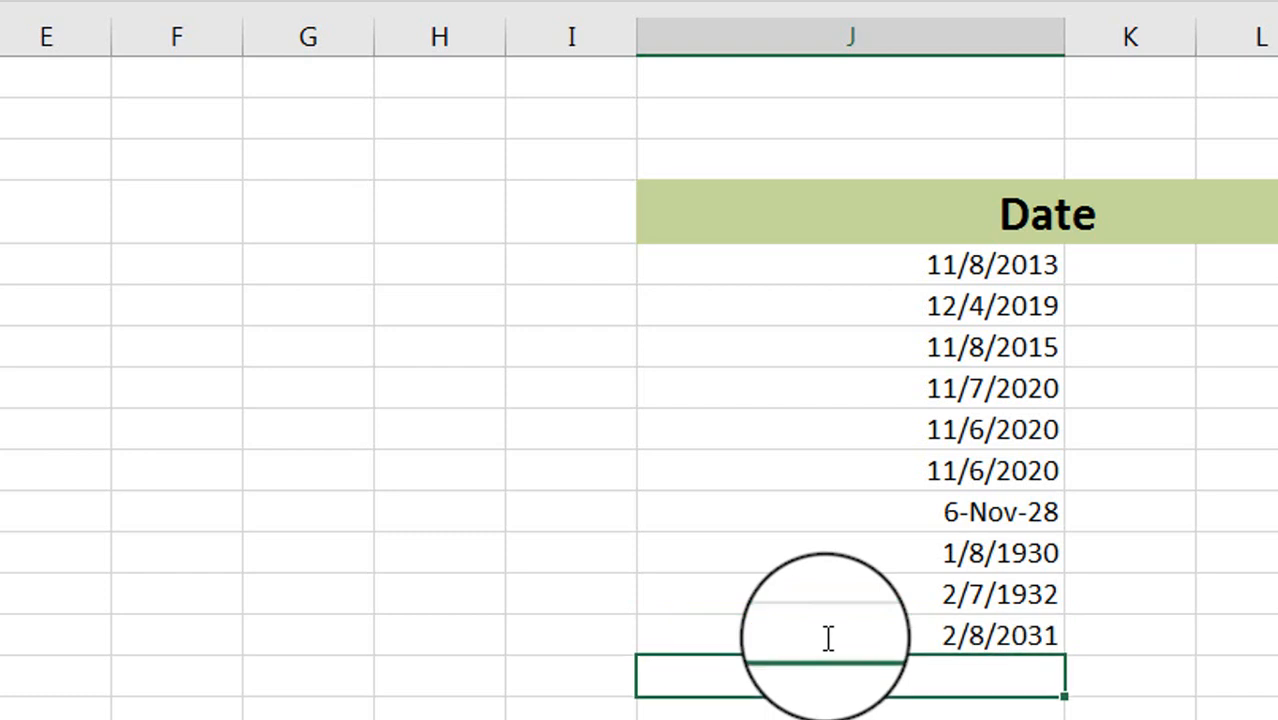